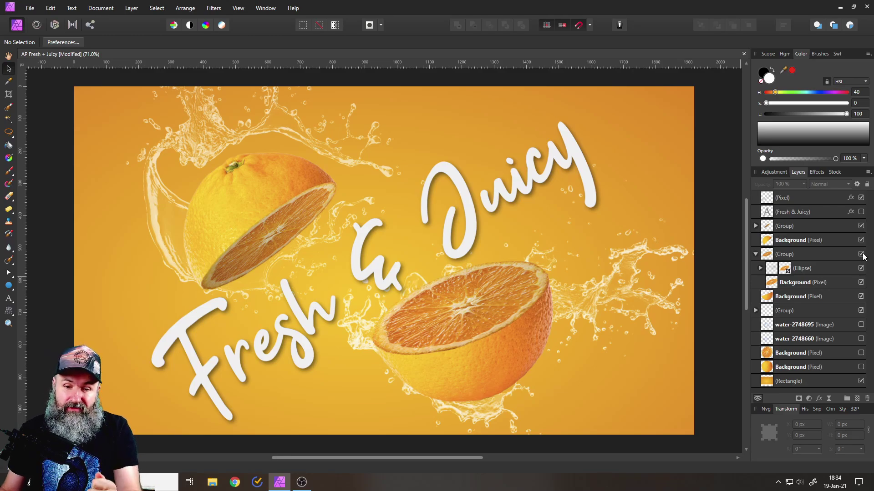
click(862, 254)
click(861, 254)
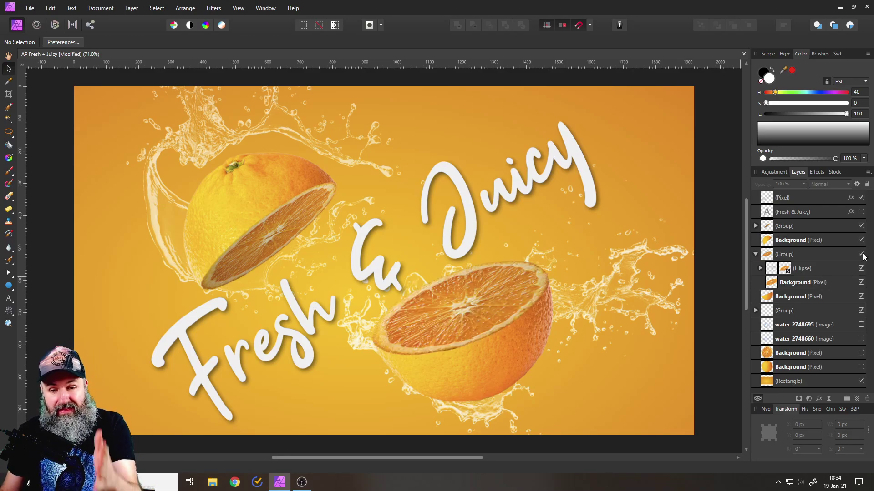
click(861, 255)
click(861, 255)
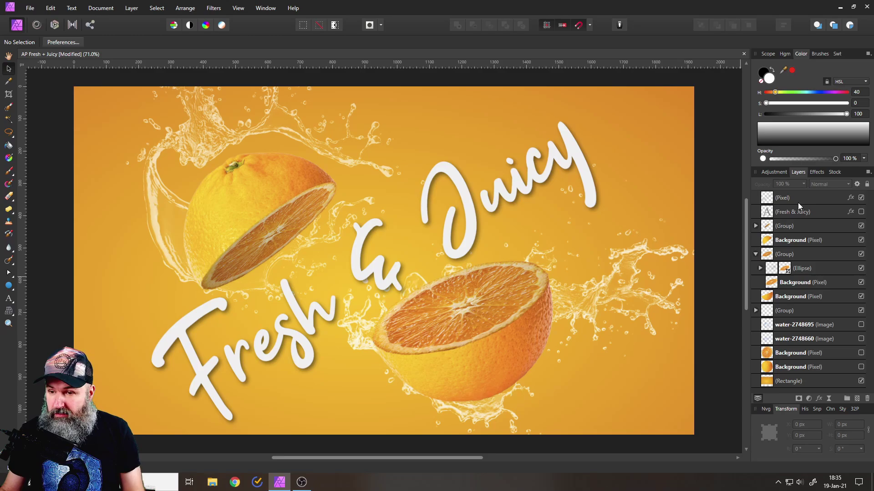
Step: Delete all layers from the top pixel lettering down to the group directly above the water images
click(797, 204)
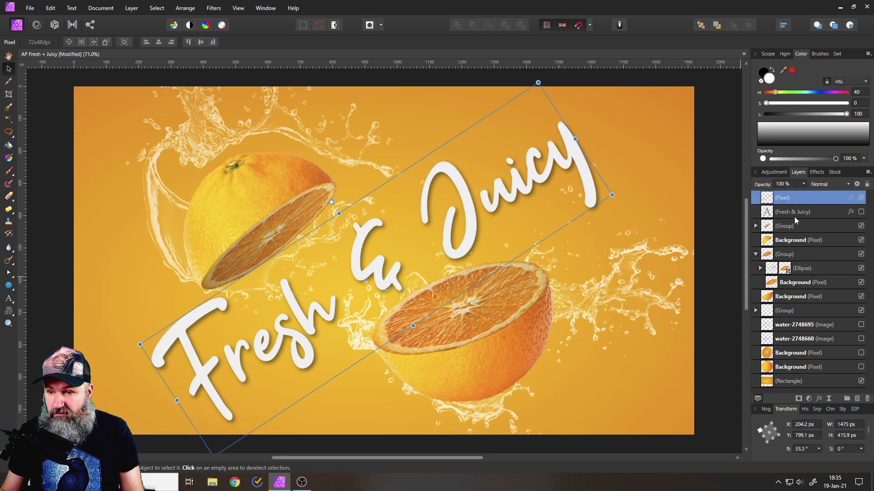
shift+click(807, 295)
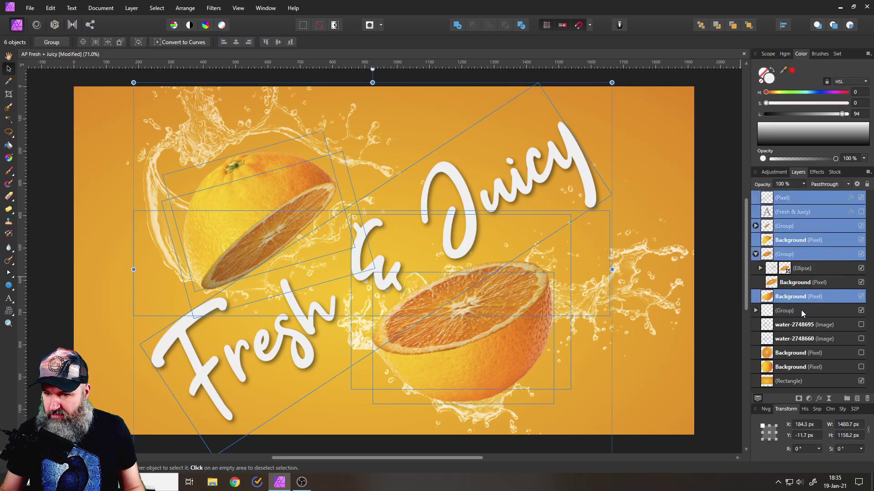
shift+click(799, 313)
click(867, 399)
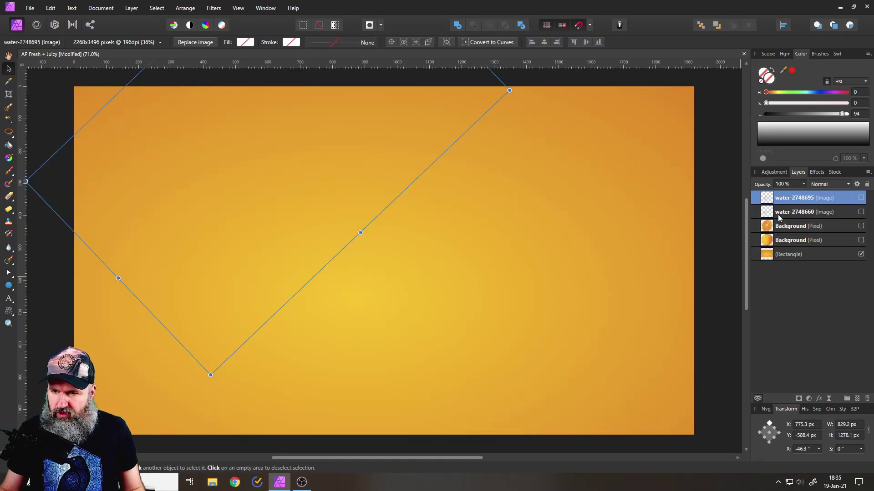
Step: Show the whole orange and the orange slice without the background rectangle to examine both source images
click(801, 240)
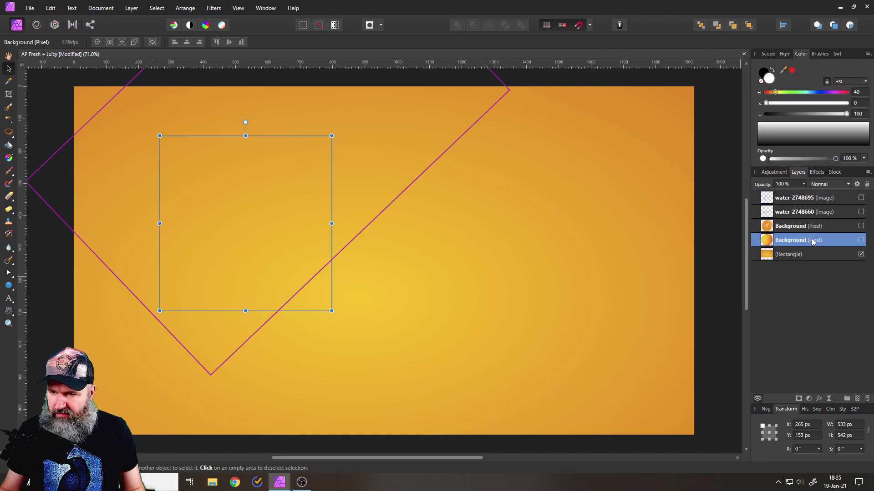
click(860, 240)
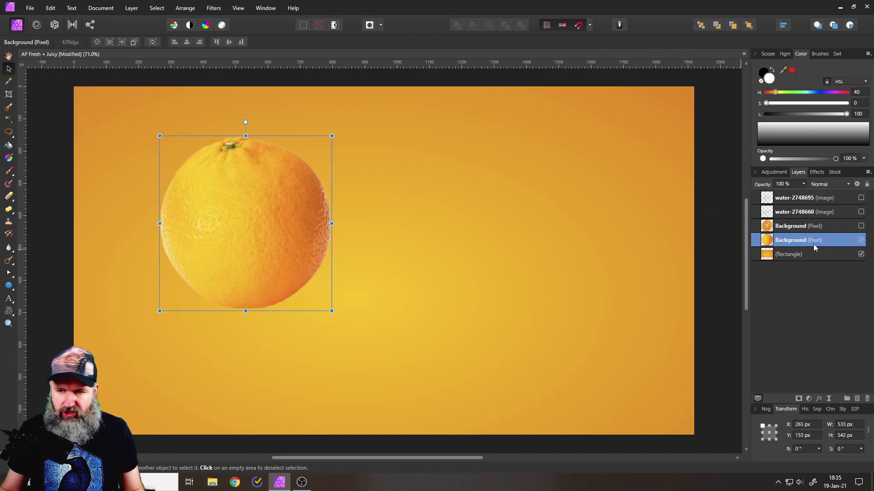
click(861, 255)
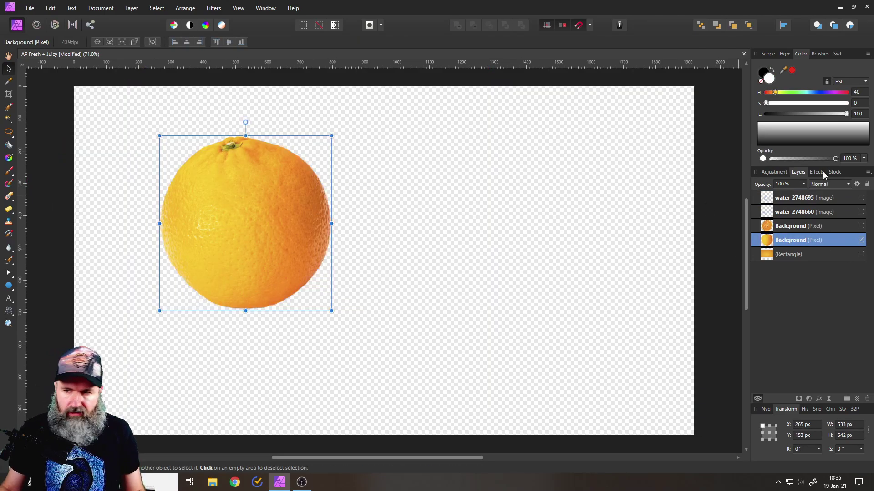
click(860, 226)
drag(599, 215, 561, 229)
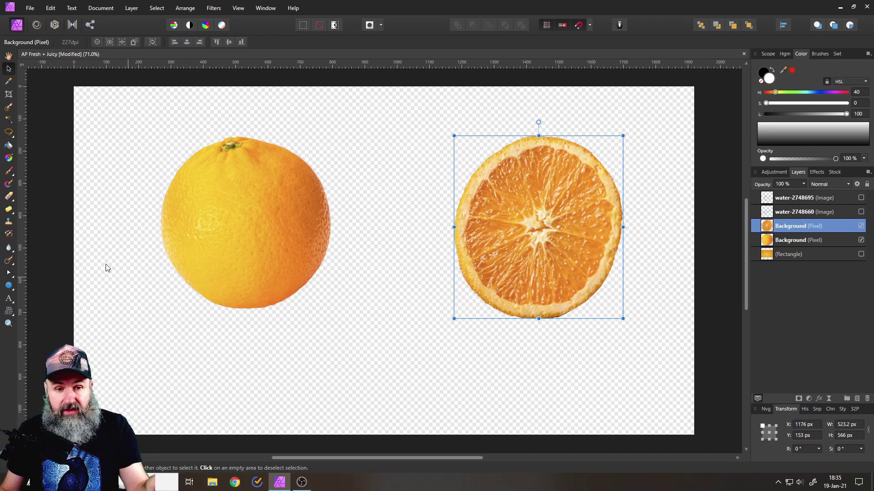
Step: Show the water-2748660 and water-2748695 splash images and reposition both on the canvas
click(860, 212)
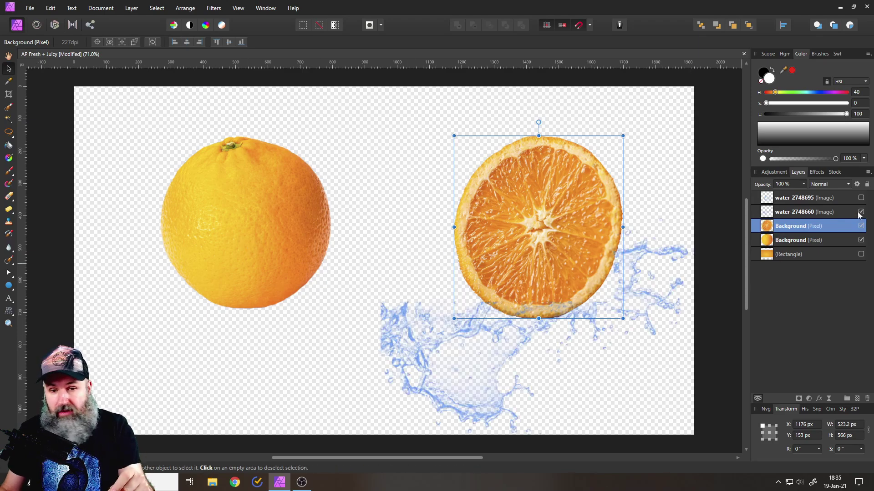
click(784, 212)
click(860, 198)
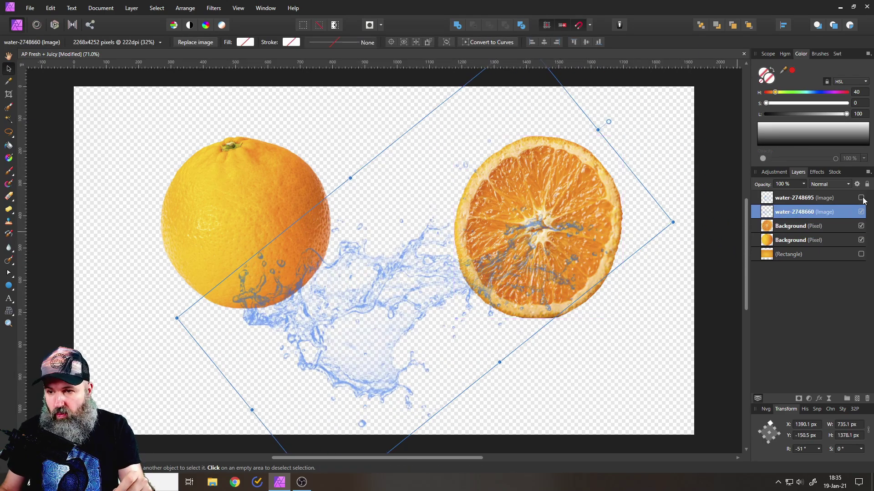
click(801, 197)
drag(151, 195, 174, 204)
Step: Hide both water images, the orange slice and the whole orange, and show the background rectangle
click(860, 198)
click(860, 212)
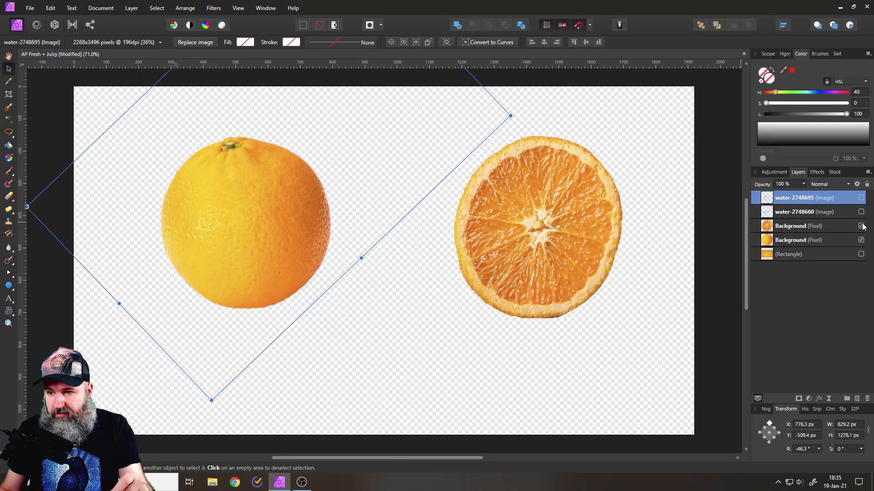
click(861, 226)
click(860, 240)
click(860, 254)
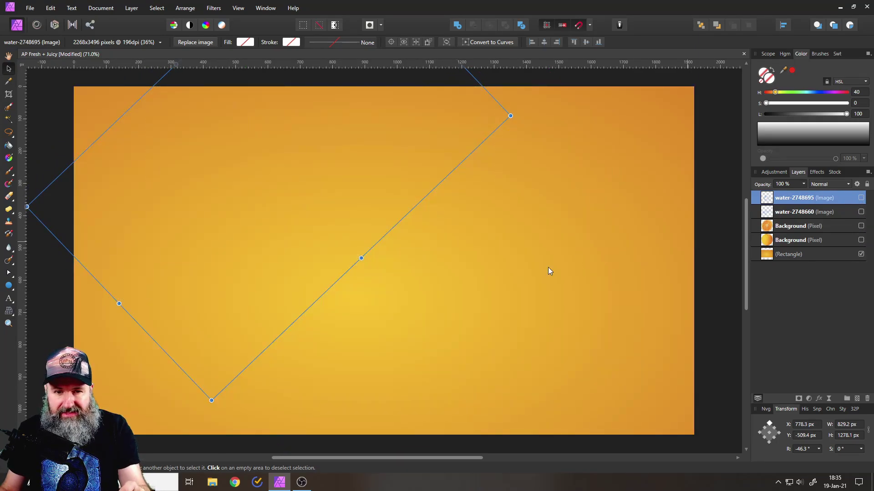
Step: Examine the background rectangle's elliptical gradient fill, including its direction and colour stops
click(504, 296)
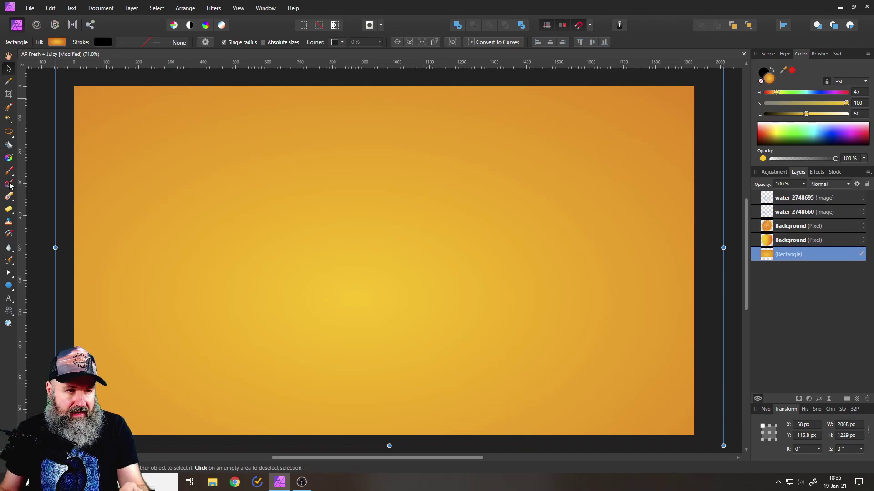
click(9, 157)
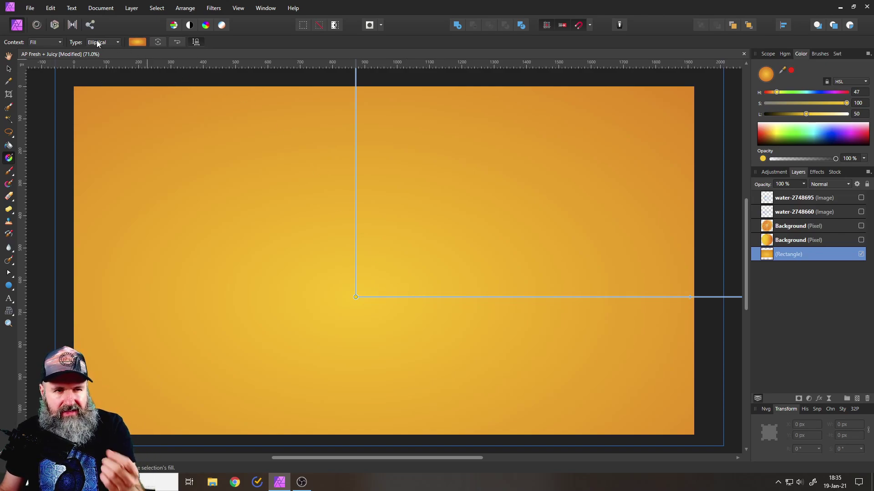
click(137, 42)
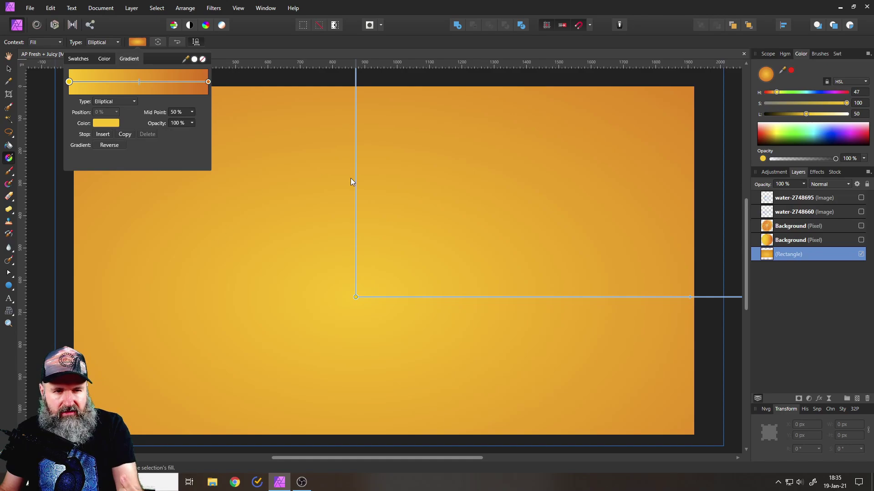
click(135, 41)
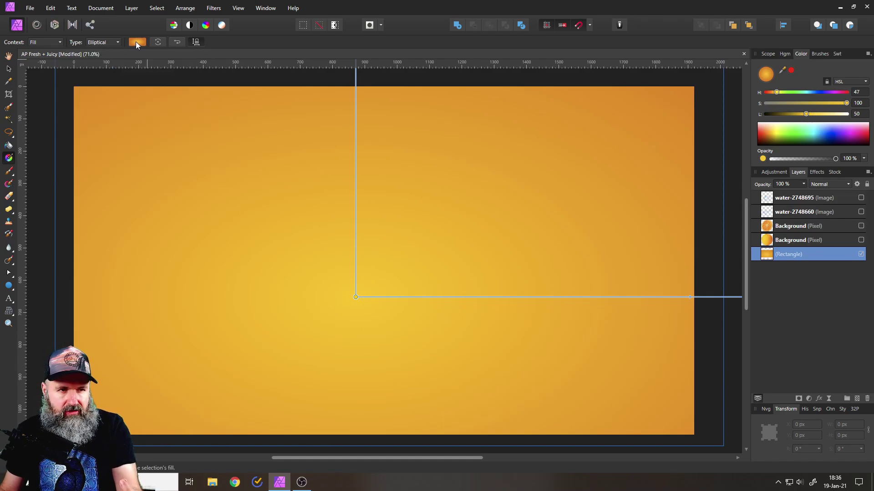
click(8, 69)
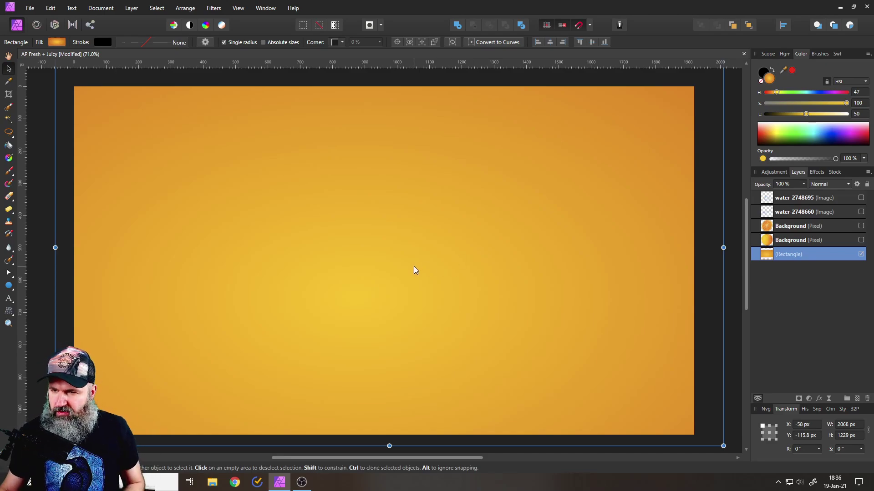
Step: Show the whole orange layer and move it to about X 680 px, Y 198 px near the canvas centre
click(861, 240)
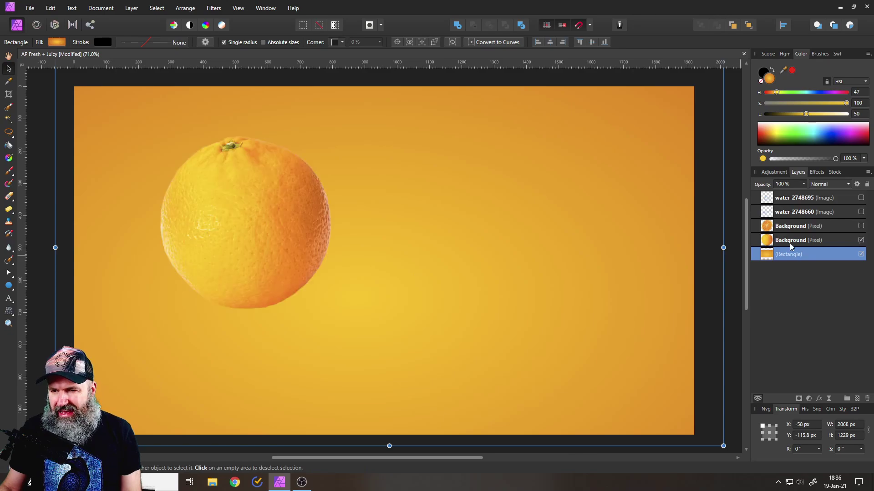
click(769, 244)
drag(258, 233, 384, 239)
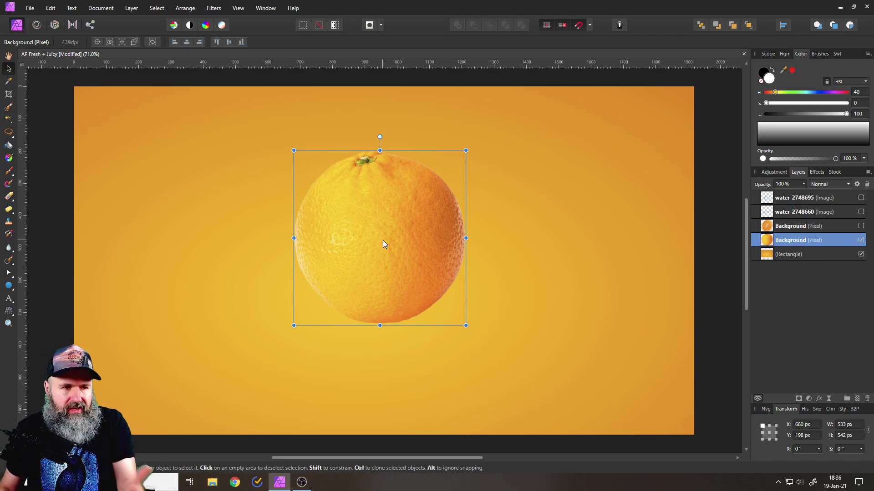
Step: Select the orange's lower half with a straight-edged, slanted freehand selection and duplicate it onto its own layer
click(8, 133)
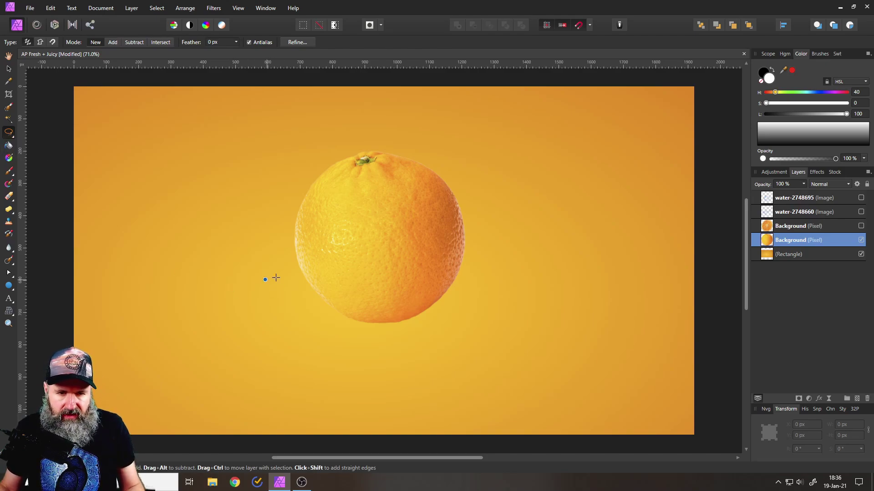
click(499, 200)
click(525, 360)
click(351, 400)
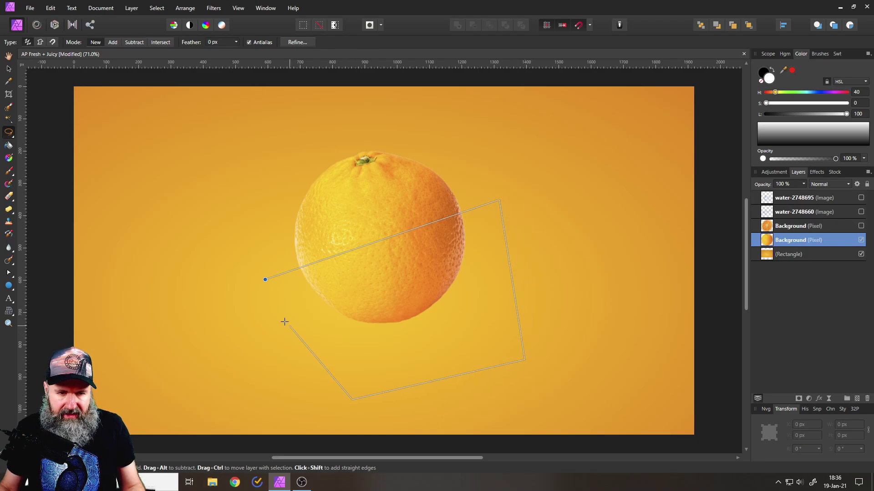
click(265, 279)
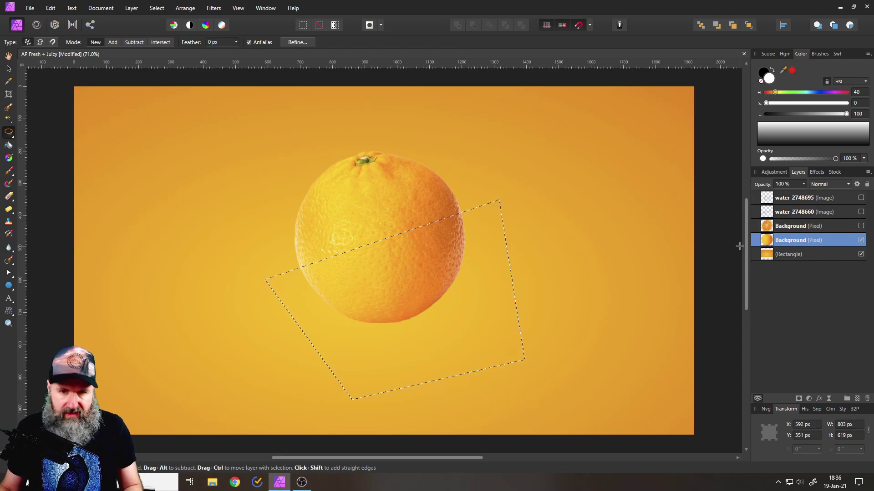
key(ctrl+j)
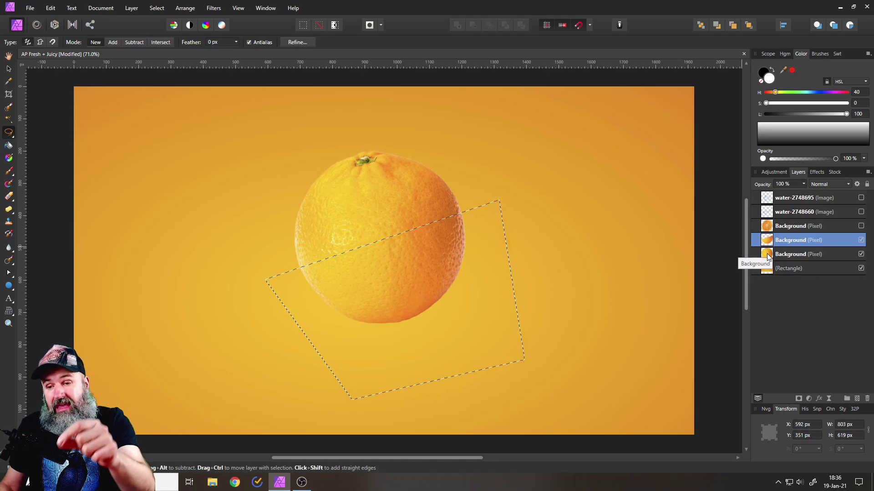
Step: Invert the pixel selection on the original orange layer and duplicate the upper half onto its own layer
click(768, 257)
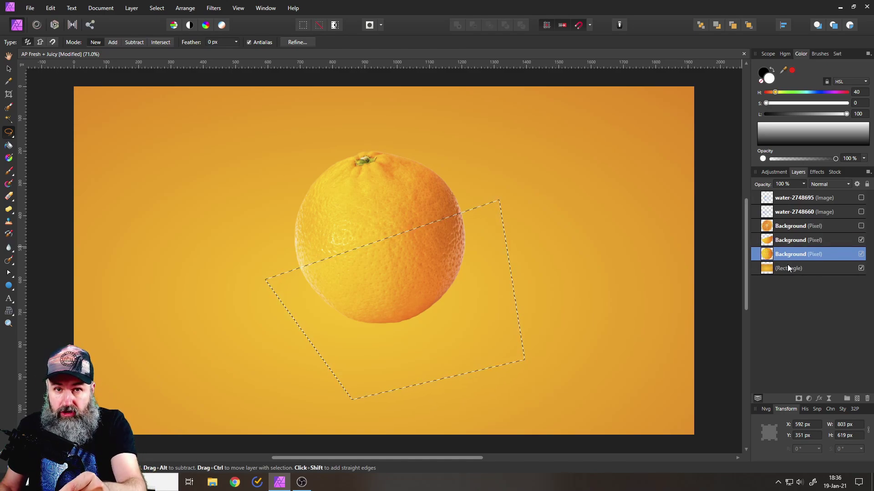
click(157, 8)
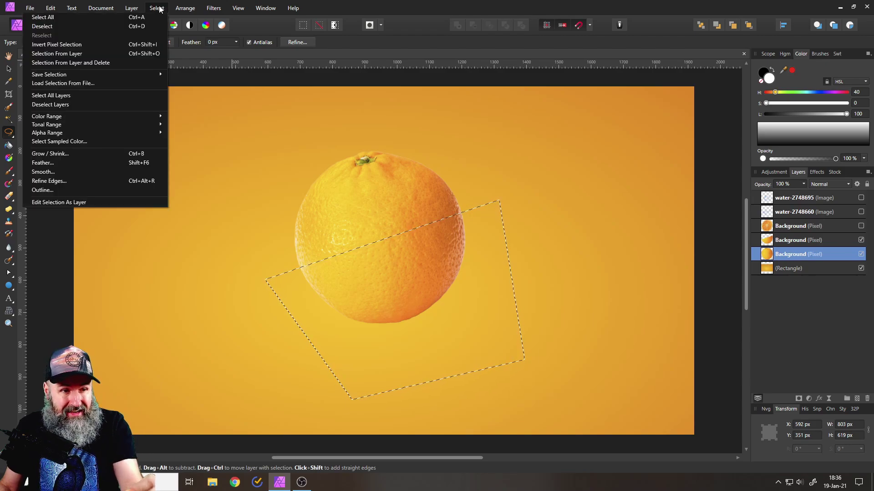
click(124, 45)
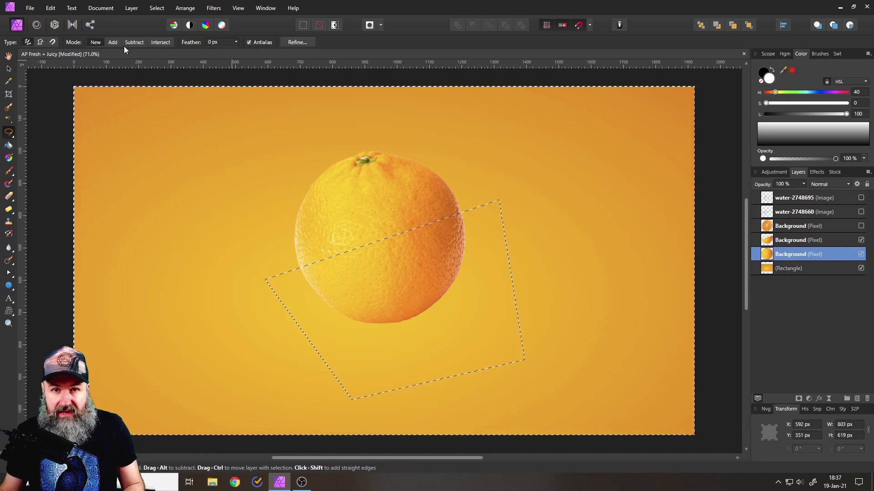
key(ctrl+j)
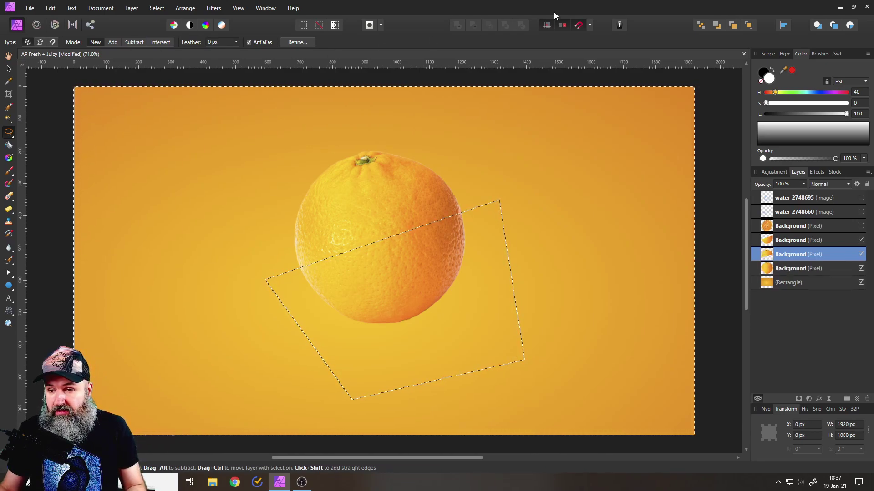
Step: Hide the original whole orange and the background rectangle, and clear the pixel selection
click(861, 268)
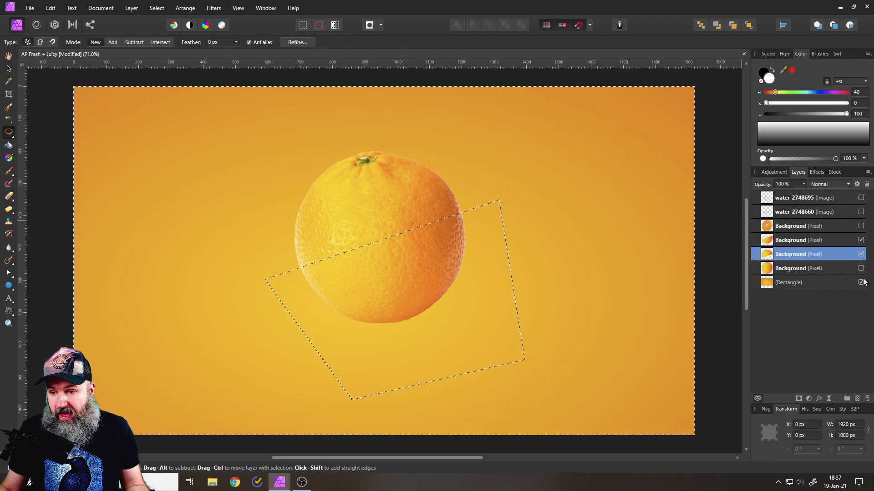
click(861, 282)
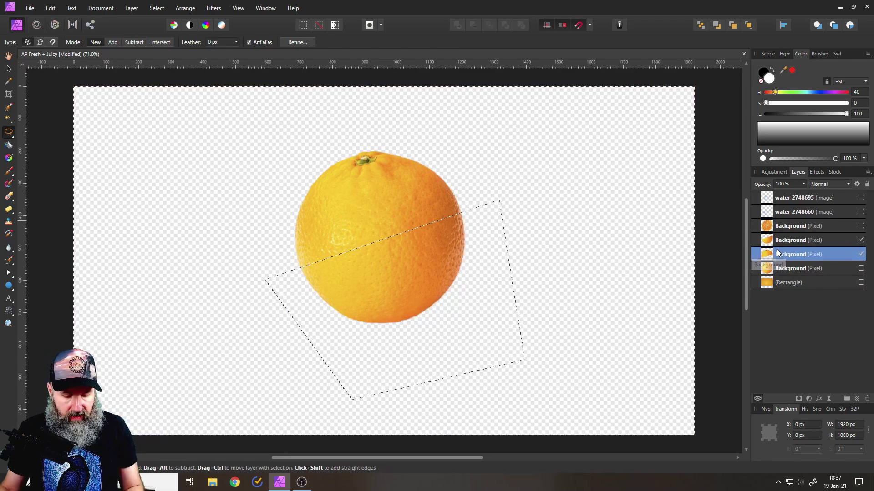
key(ctrl+d)
Step: Move the orange halves apart, the upper one to about X 363 px, Y 142 px and the other toward the canvas's lower right
click(756, 240)
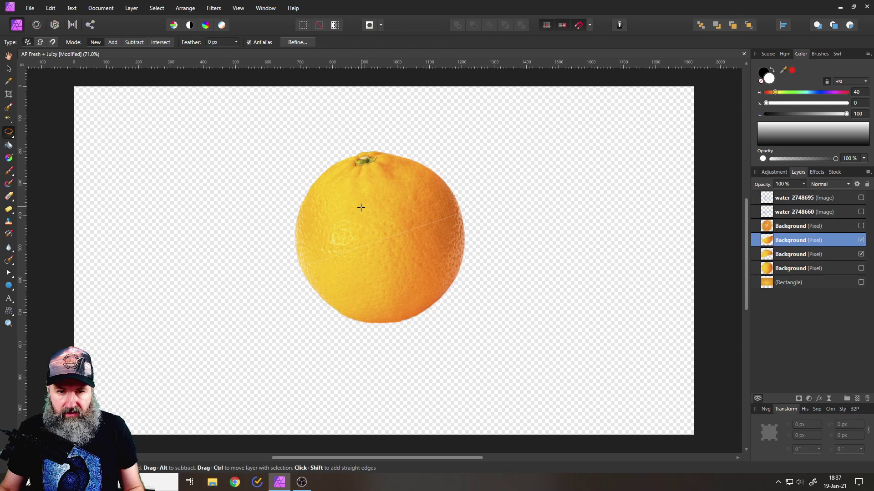
click(8, 68)
drag(353, 197, 287, 158)
click(394, 274)
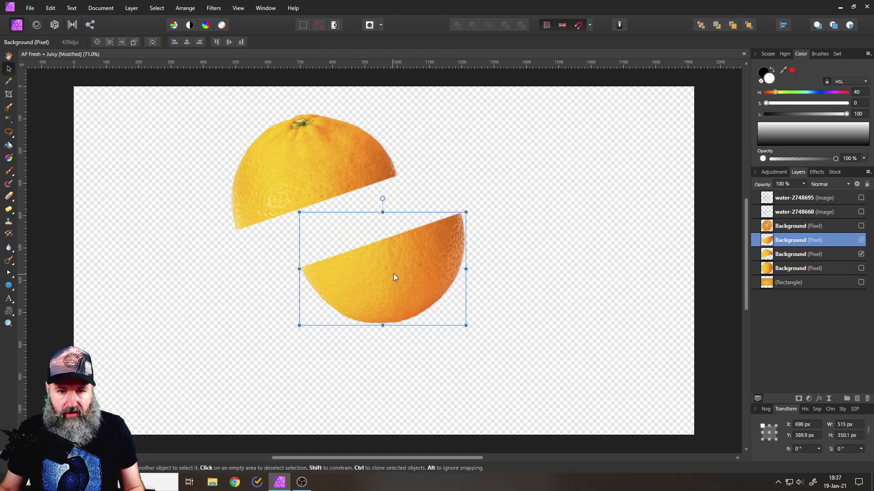
drag(393, 274, 467, 316)
click(330, 178)
drag(330, 178, 294, 192)
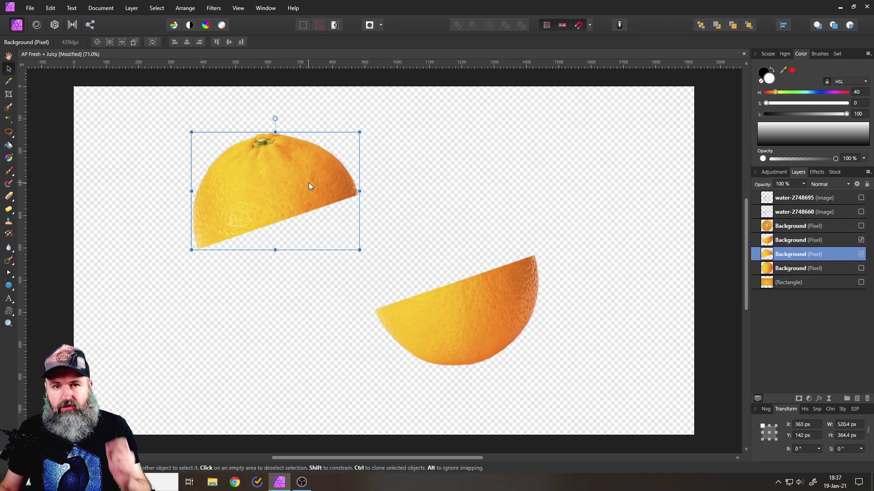
Step: Show the orange slice layer and move it to about X 1348 px, Y 75 px in the canvas's upper right
click(766, 226)
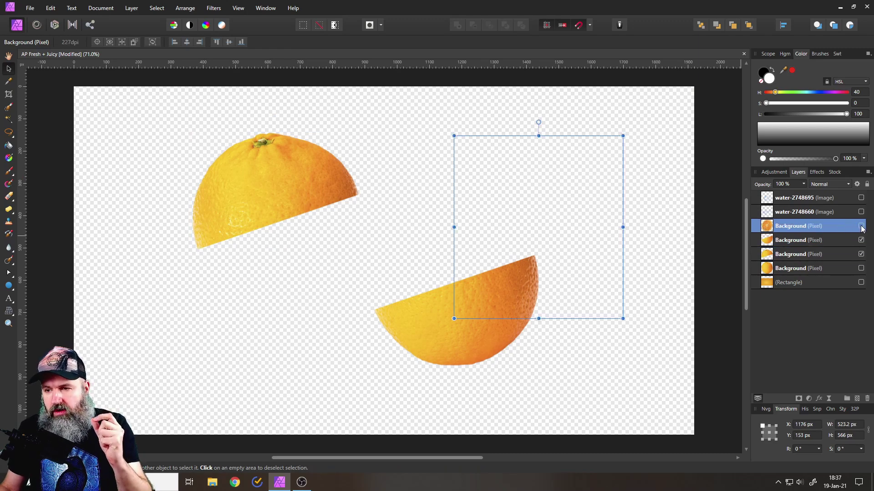
click(861, 226)
drag(553, 230, 586, 181)
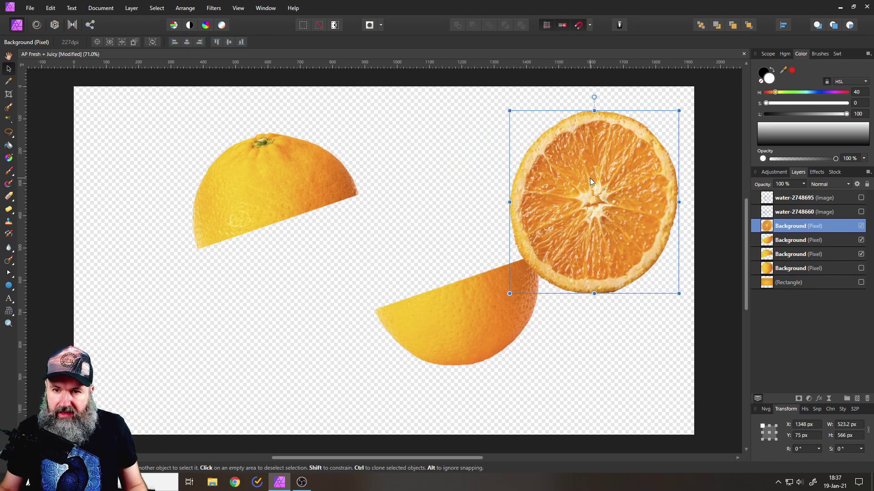
Step: Duplicate the orange slice, rotate the copy to -65.8° and place it over the upper orange half
ctrl+drag(593, 178, 376, 183)
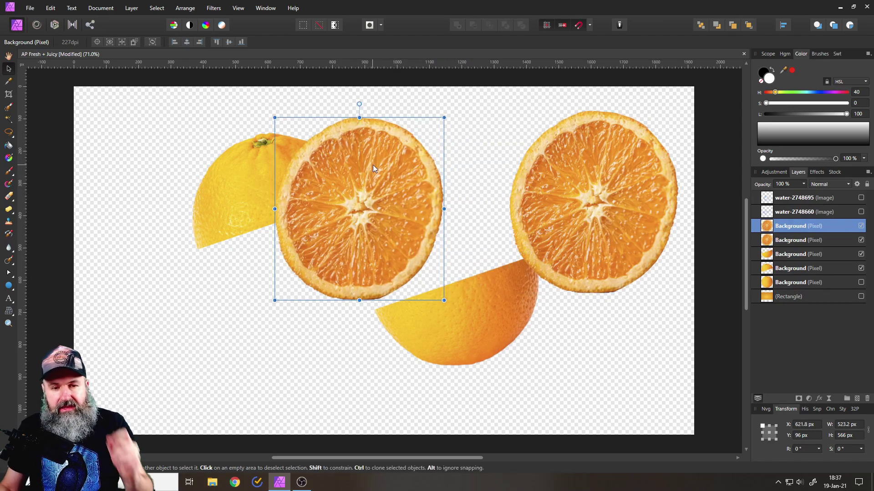
drag(359, 103, 455, 172)
drag(389, 213, 313, 229)
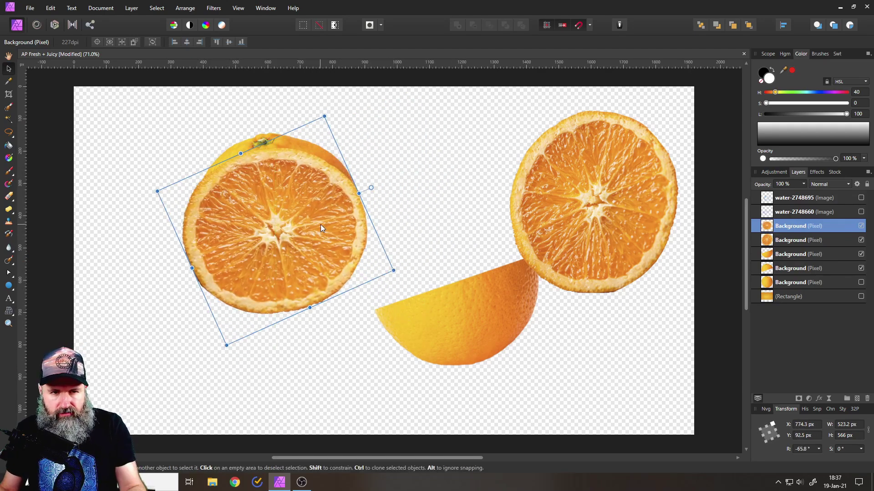
Step: Start a single-plane perspective warp on the slice copy and pull its four corners inward, flattening it toward the upper half's cut face
click(8, 312)
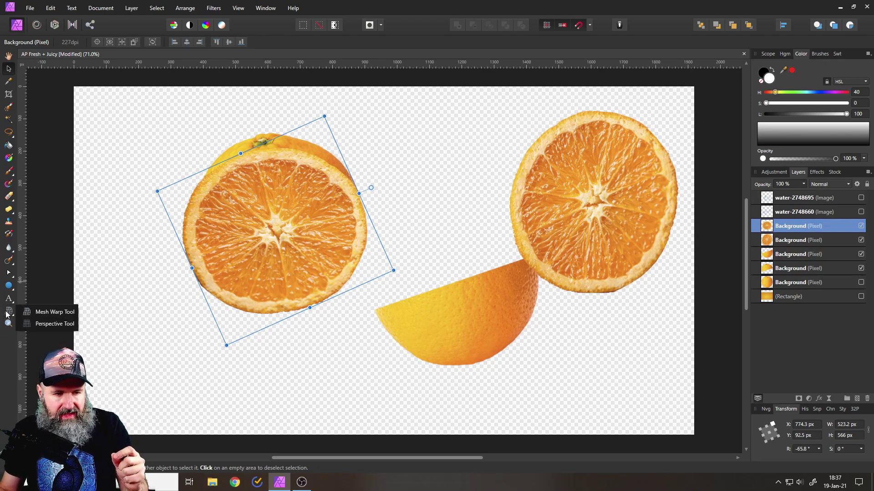
click(40, 324)
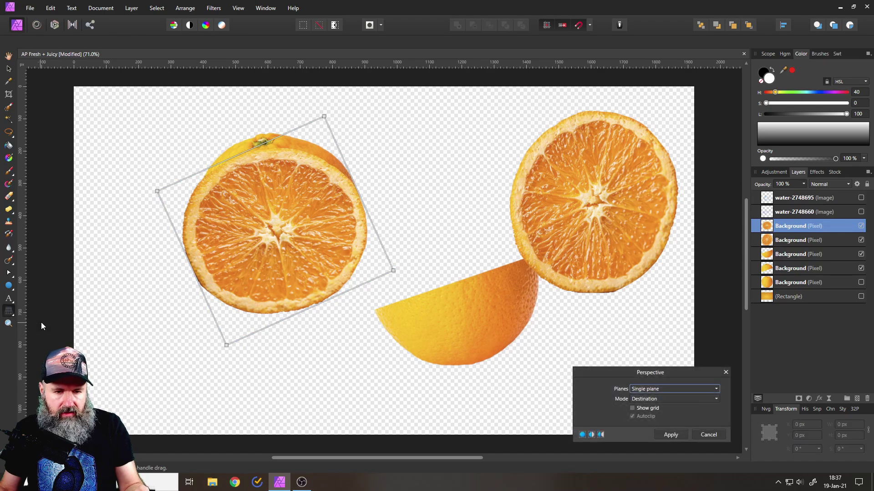
drag(226, 346, 228, 290)
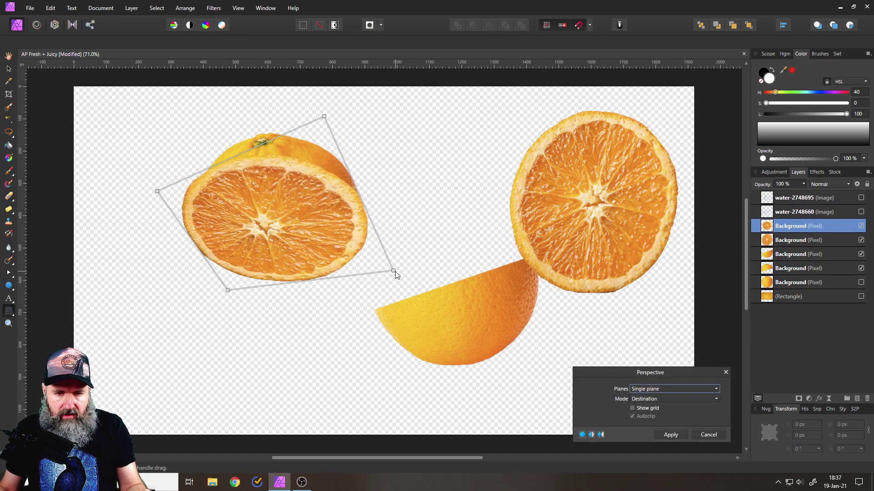
drag(394, 272, 379, 222)
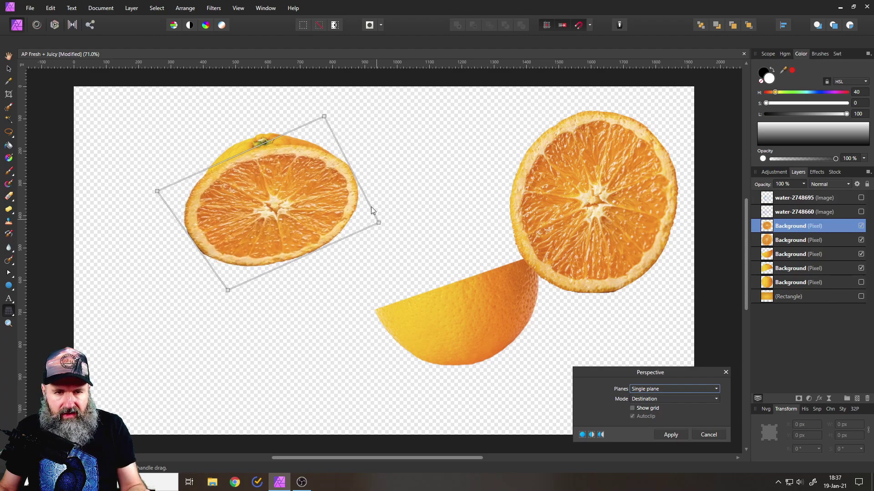
drag(323, 117, 340, 156)
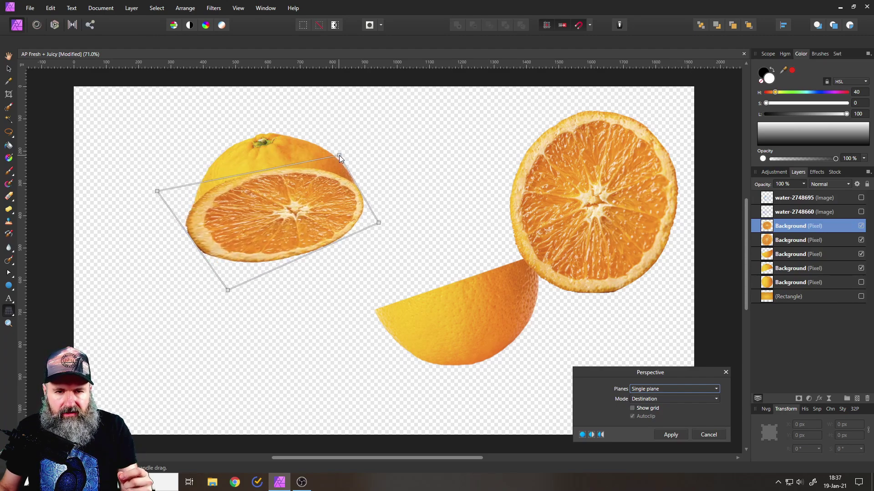
drag(157, 192, 178, 226)
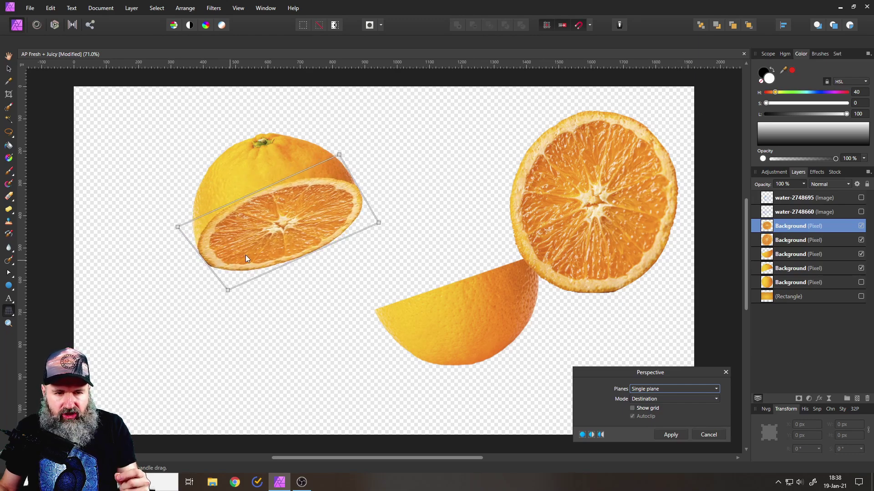
Step: Fine-tune the perspective corners so the slice's rim follows the cut edge of the upper half
drag(227, 289, 218, 268)
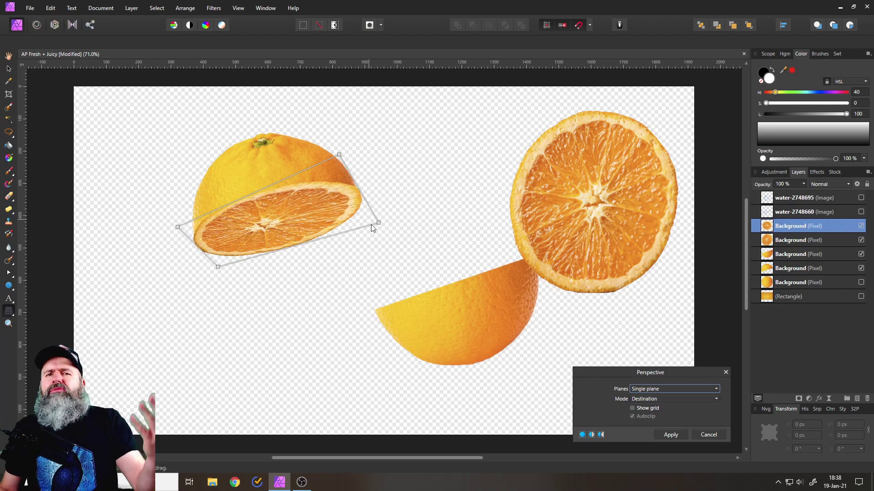
drag(379, 223, 369, 213)
drag(374, 215, 548, 241)
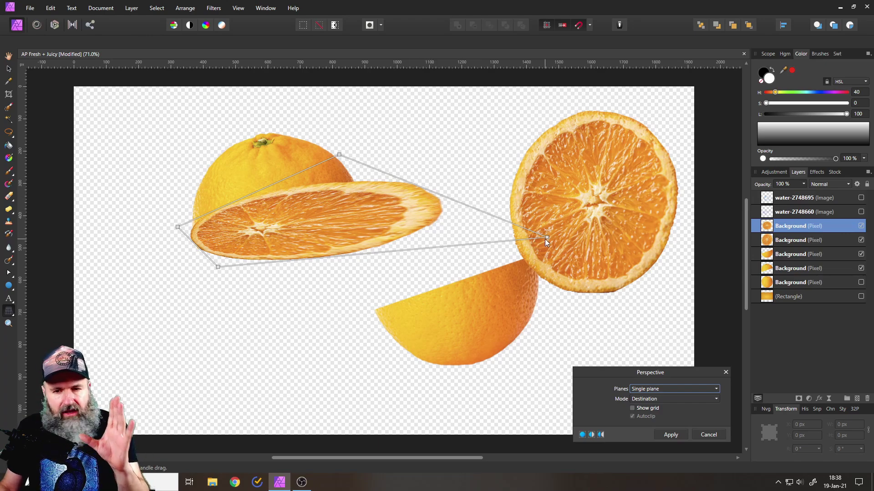
drag(546, 237, 374, 217)
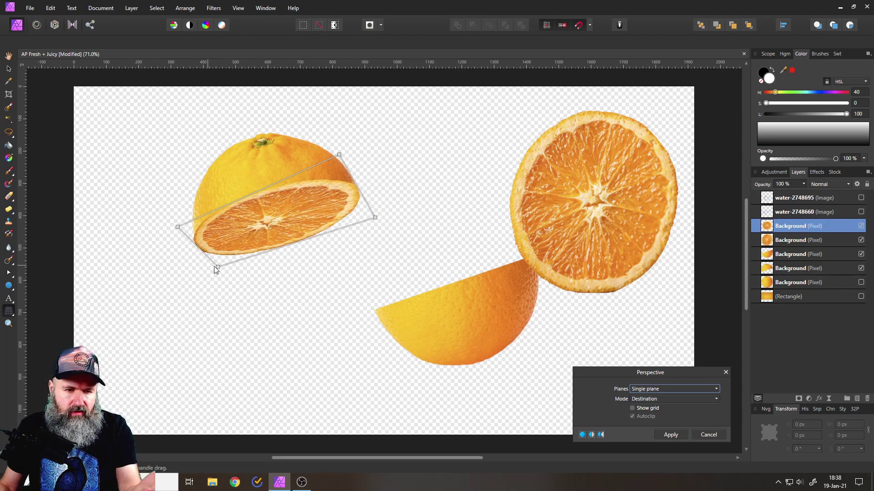
mouse_move(217, 267)
mouse_down()
mouse_move(226, 252)
mouse_move(216, 267)
mouse_up()
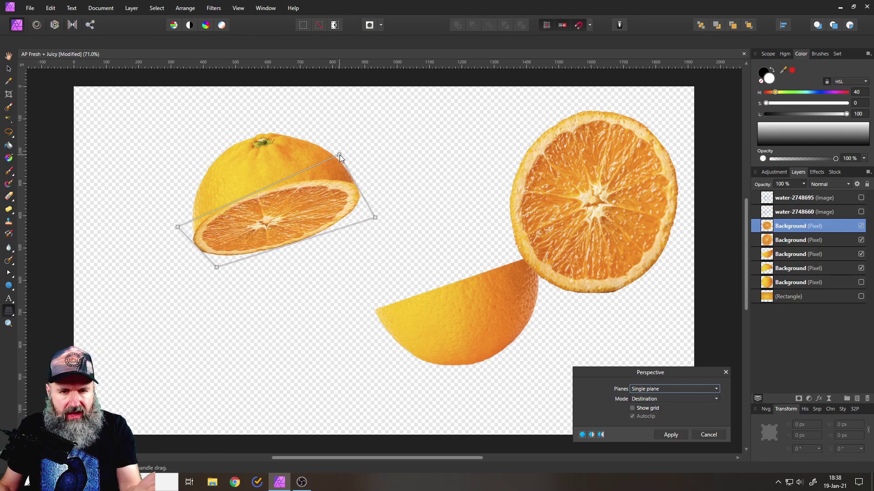
mouse_move(339, 155)
mouse_down()
mouse_move(349, 166)
mouse_move(340, 168)
mouse_up()
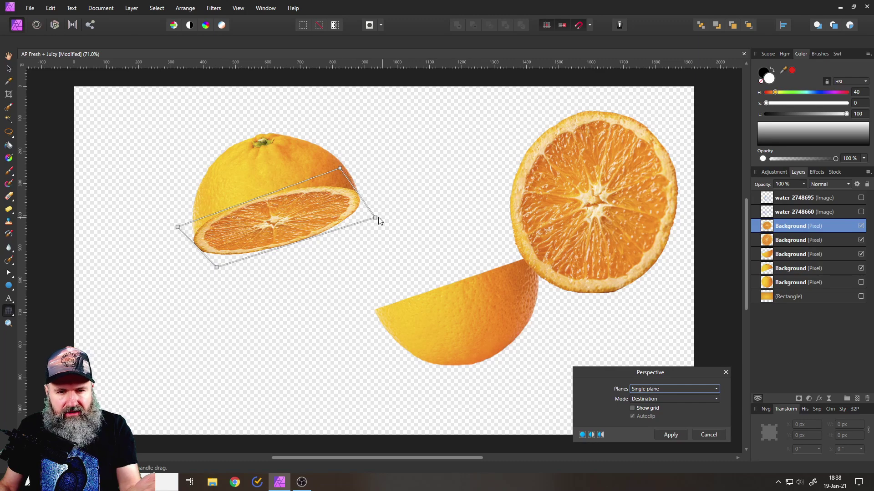
mouse_move(377, 221)
mouse_down()
mouse_move(369, 207)
mouse_move(374, 215)
mouse_up()
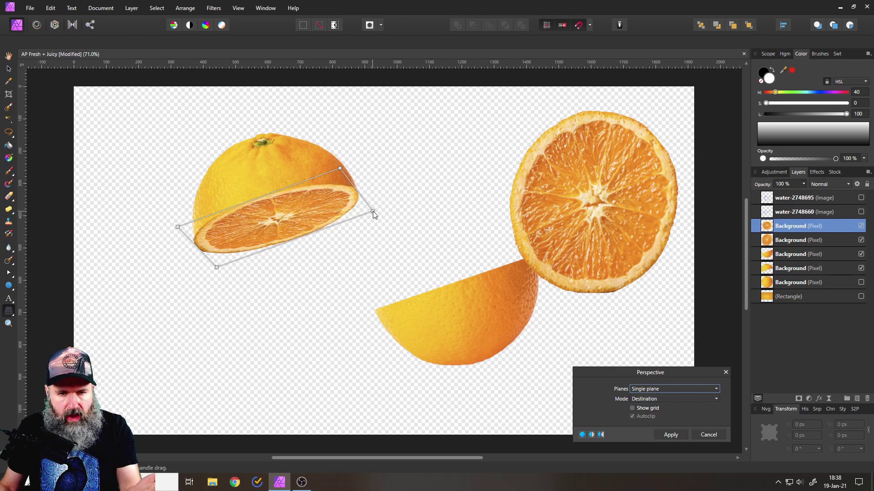
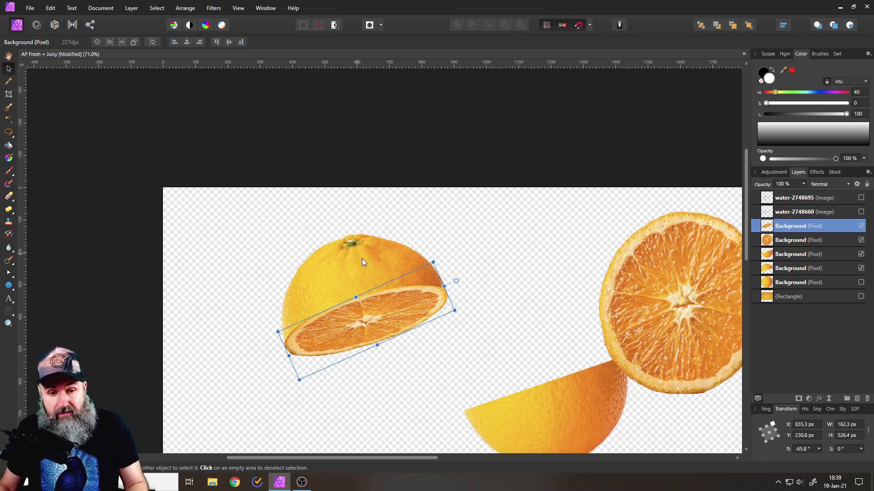
Step: Lay the unwarped orange slice over the upper half for comparison and move it back toward the canvas centre
drag(708, 277, 388, 310)
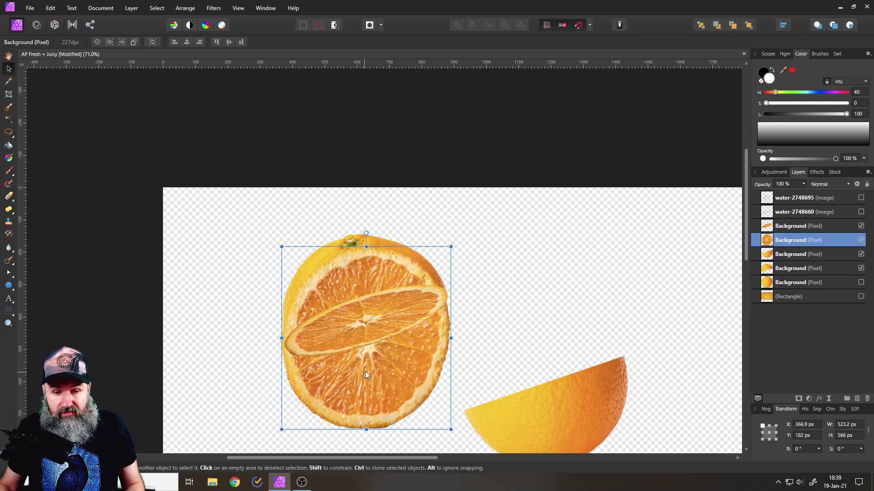
drag(365, 374, 565, 323)
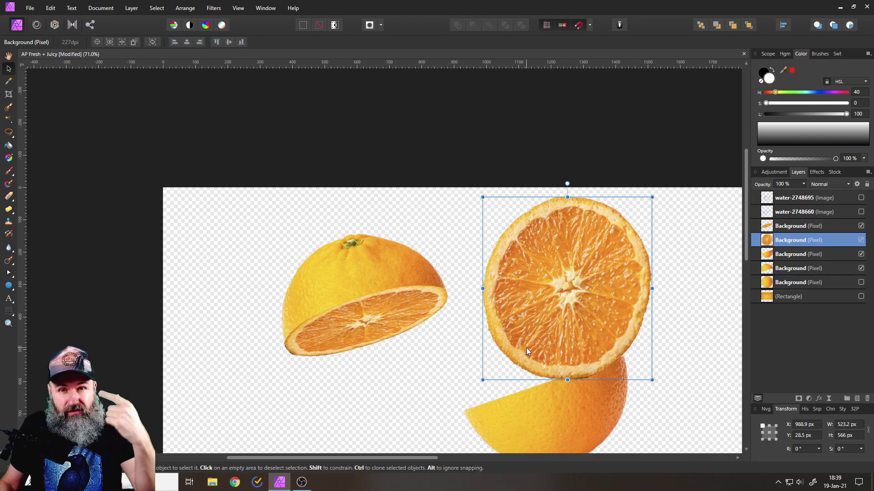
drag(546, 287, 544, 323)
Step: Move the unwarped slice onto the lower orange half at about X 926 px, Y 285 px and rotate it to -64.7°
scroll(546, 323, down, 3)
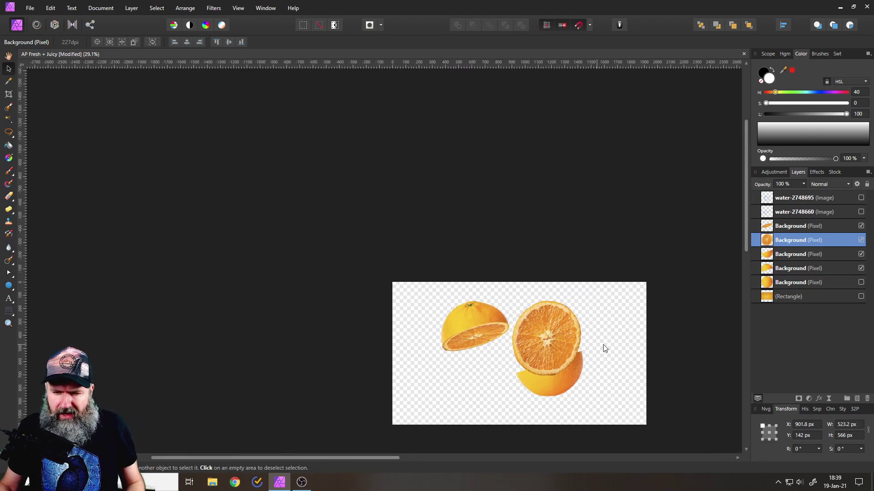
scroll(542, 321, up, 6)
drag(505, 286, 518, 355)
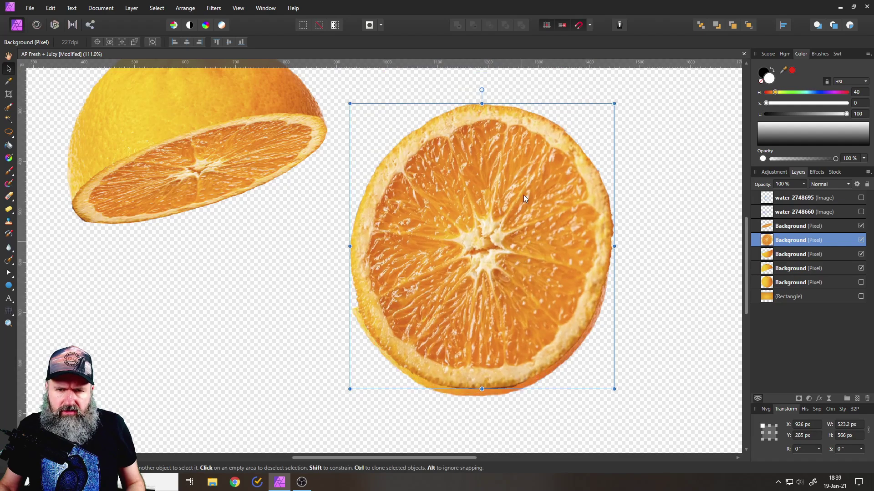
drag(482, 89, 628, 177)
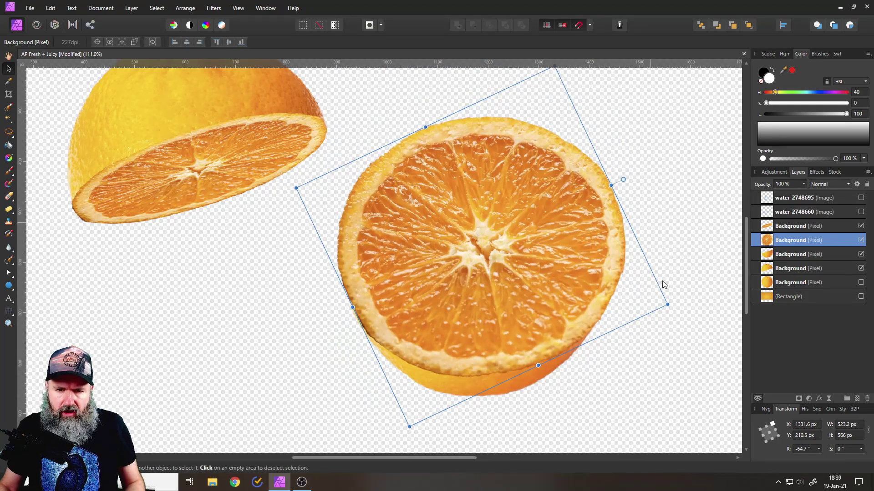
Step: Start a single-plane perspective warp on this slice and pull its corners inward, flattening it onto the lower half's cut face
click(8, 312)
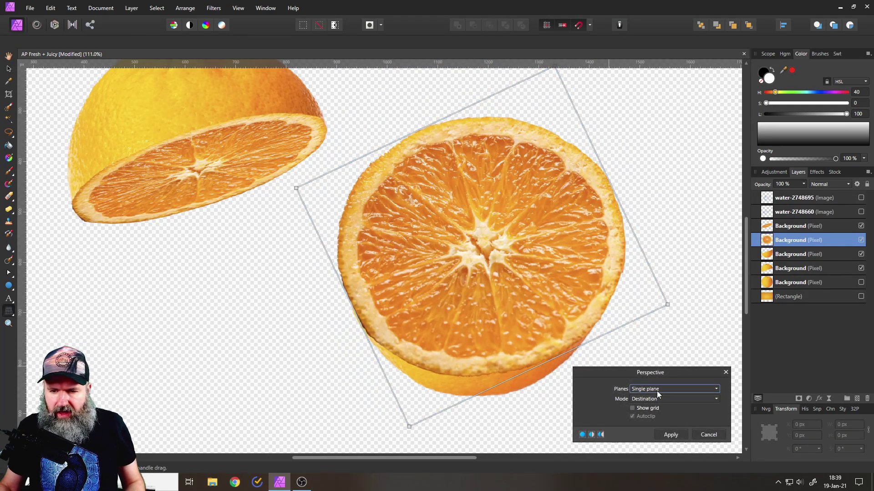
drag(408, 429, 372, 376)
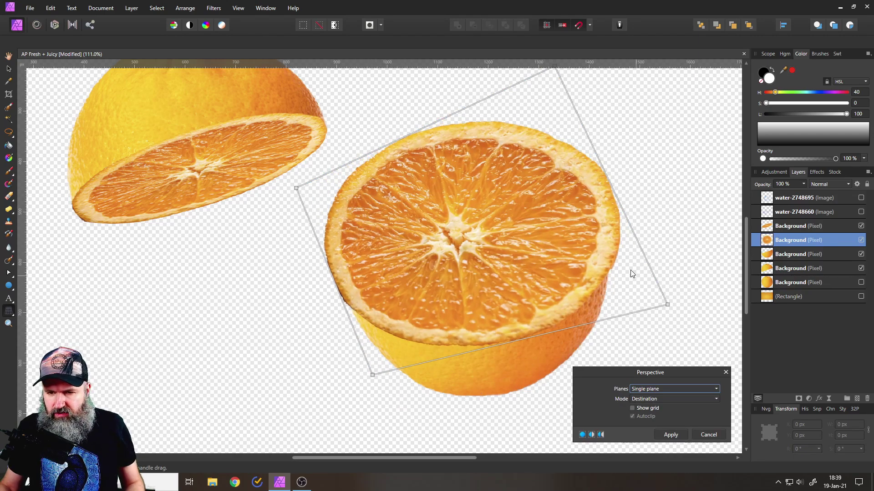
drag(668, 304, 637, 284)
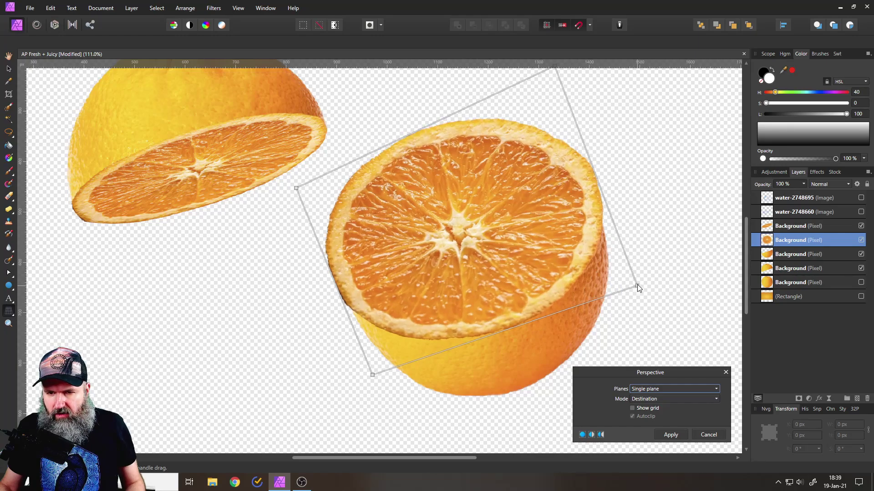
drag(296, 187, 340, 272)
scroll(517, 252, up, 3)
scroll(517, 252, right, 3)
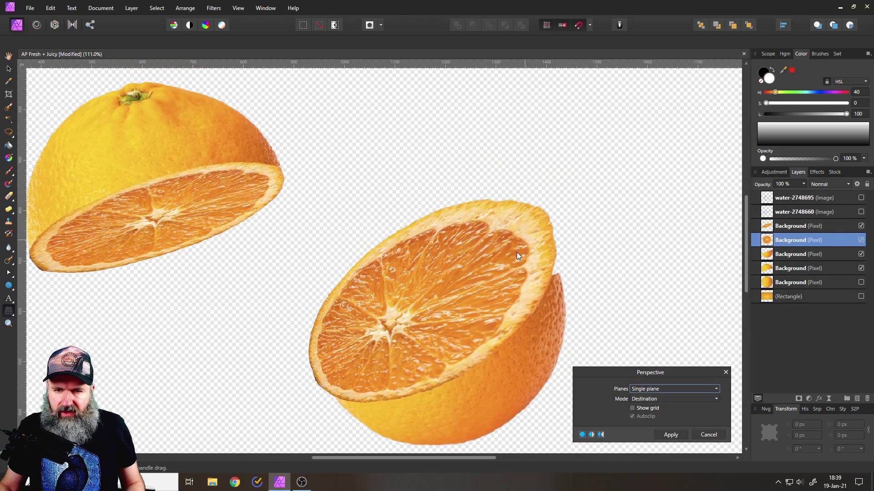
drag(489, 147, 509, 230)
Step: Refine the warp's corners along the lower half's cut edge, apply the perspective and deselect the slice
scroll(536, 160, down, 3)
scroll(536, 161, right, 2)
scroll(536, 164, down, 1)
scroll(536, 164, right, 1)
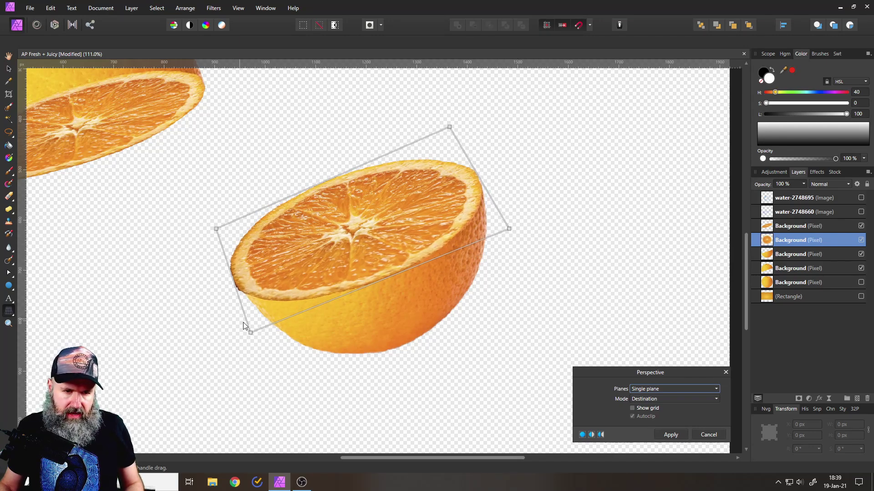
drag(251, 333, 247, 311)
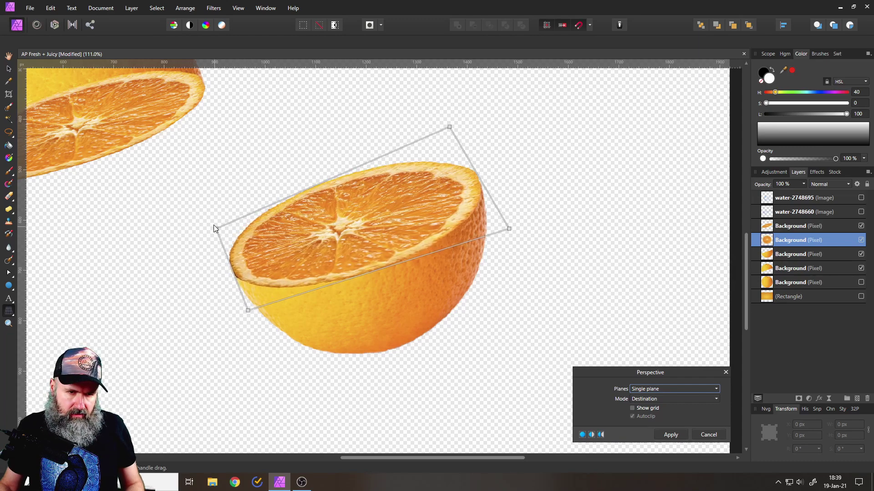
drag(214, 225, 210, 219)
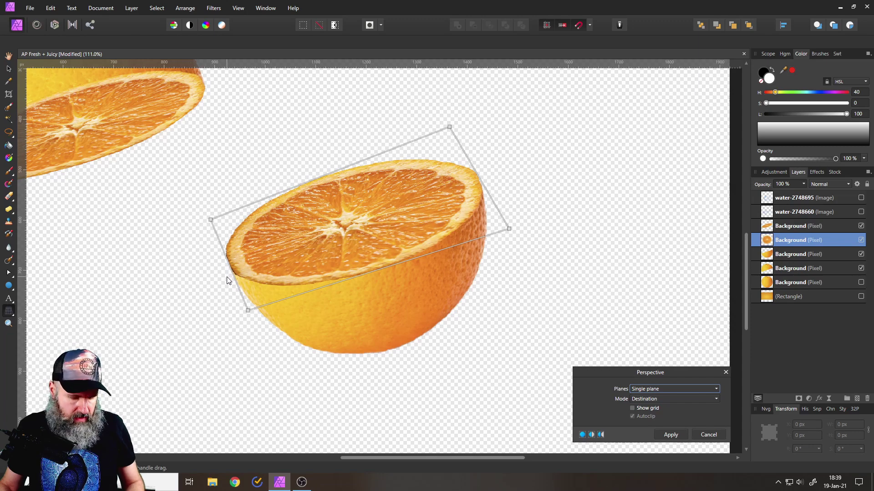
scroll(227, 280, down, 3)
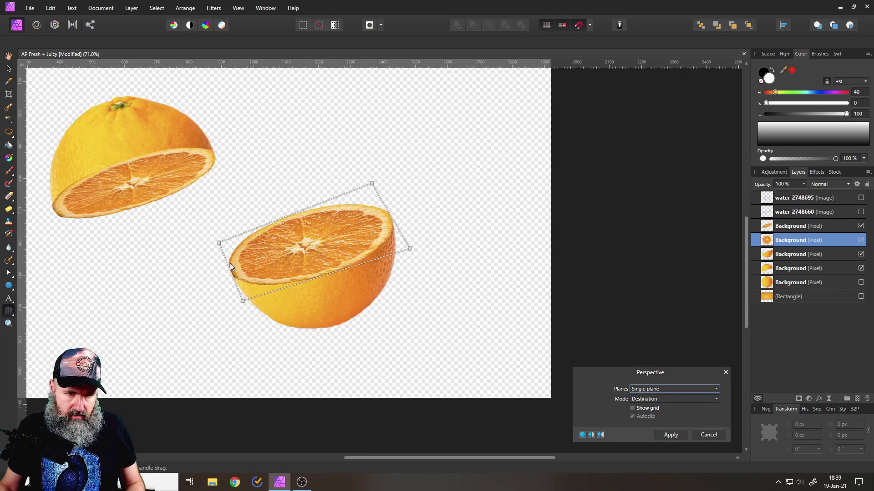
click(670, 434)
key(v)
click(264, 179)
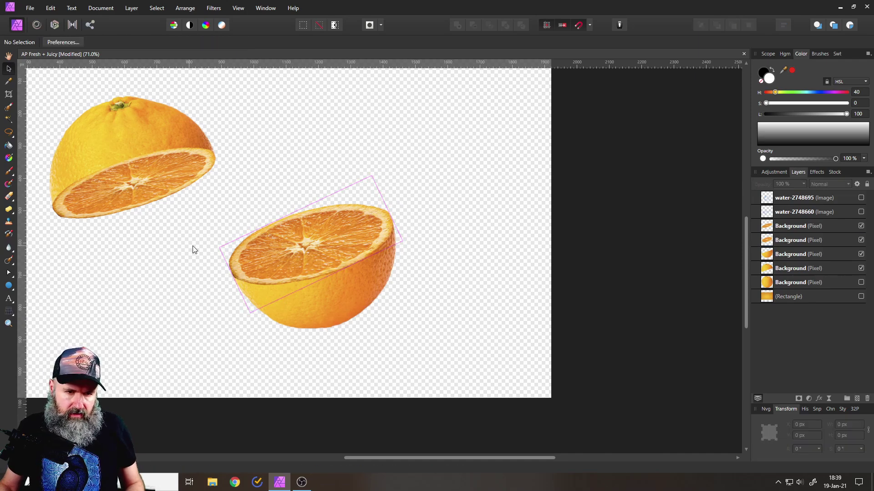
drag(193, 249, 334, 224)
scroll(316, 247, down, 5)
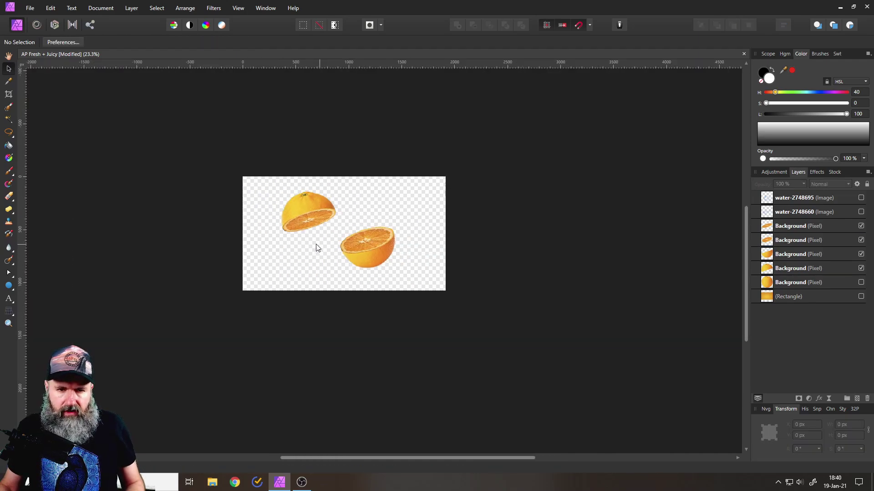
scroll(361, 260, up, 4)
scroll(380, 256, up, 1)
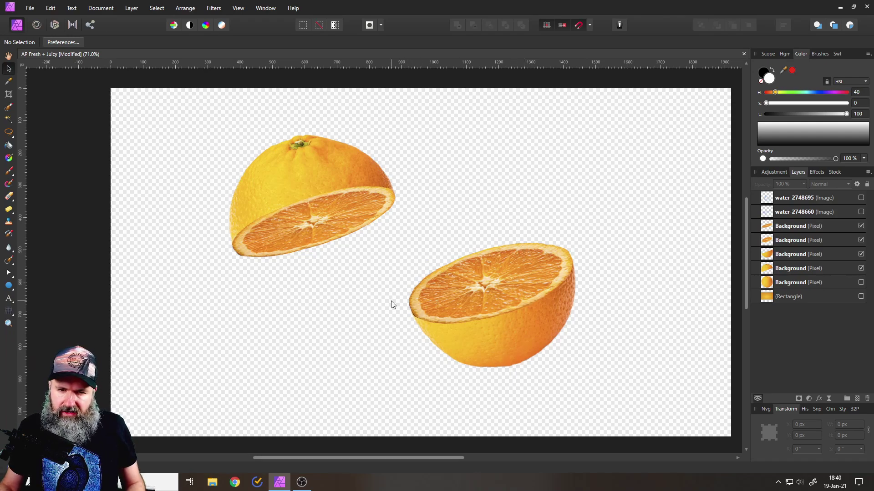
scroll(530, 261, down, 1)
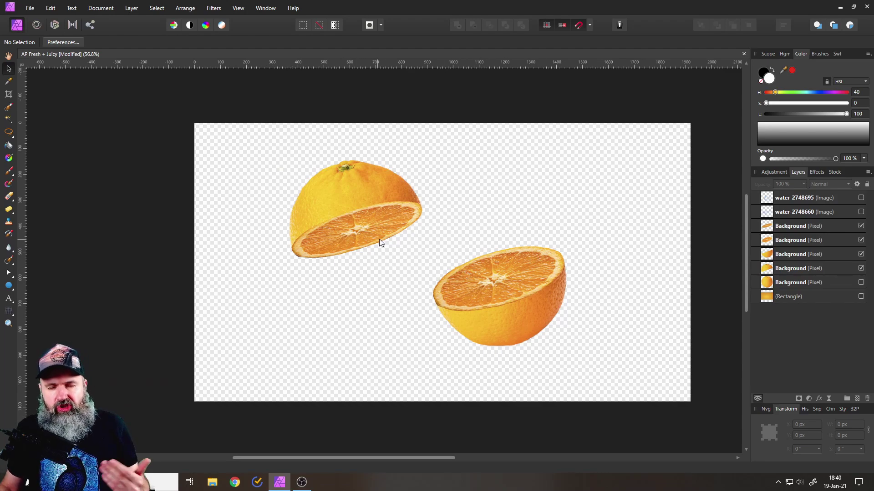
Step: Draw a white ellipse of about 572 × 253 px over the upper half's cut face and rotate it to about 23.7°
click(8, 287)
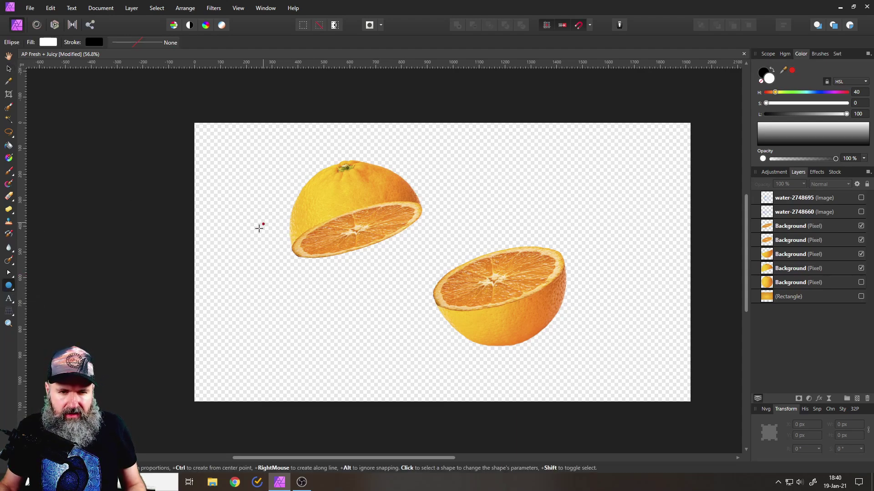
mouse_move(242, 224)
mouse_down()
mouse_move(423, 278)
mouse_move(389, 289)
mouse_up()
click(8, 68)
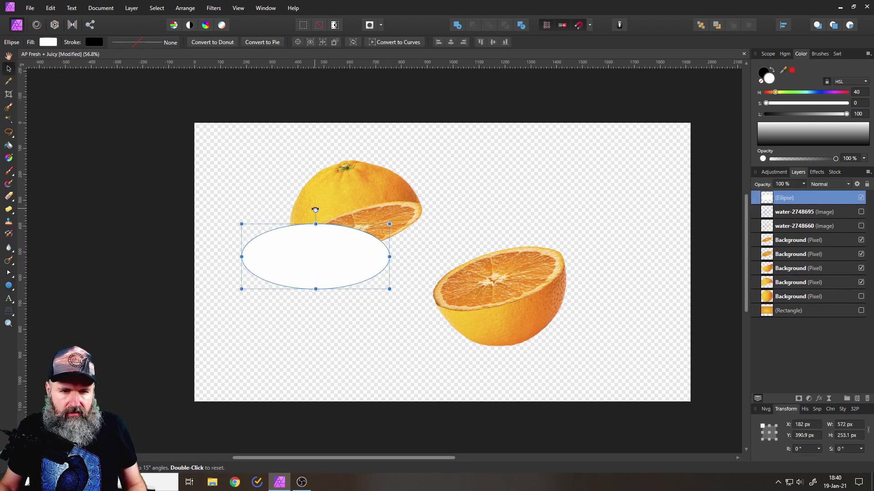
drag(315, 210, 291, 212)
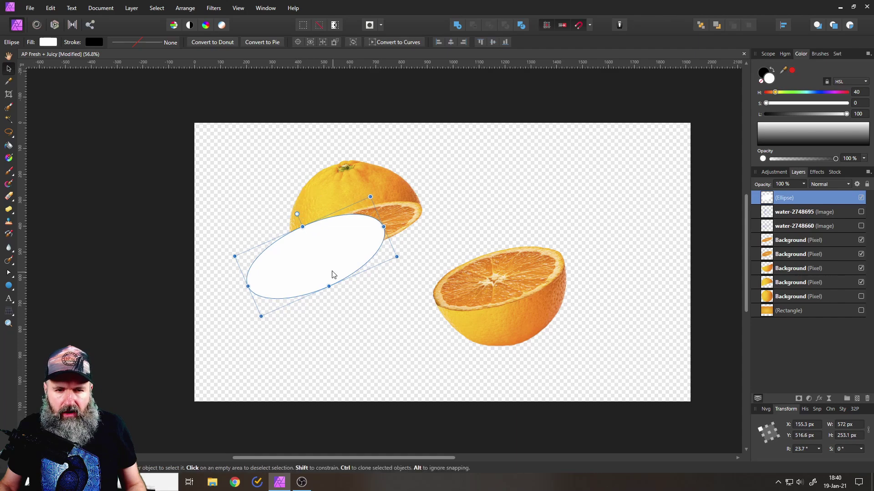
Step: Move the white ellipse over the upper half's cut face to about X 309 px, Y 402 px and rotate it to 21.8°
drag(332, 275, 373, 251)
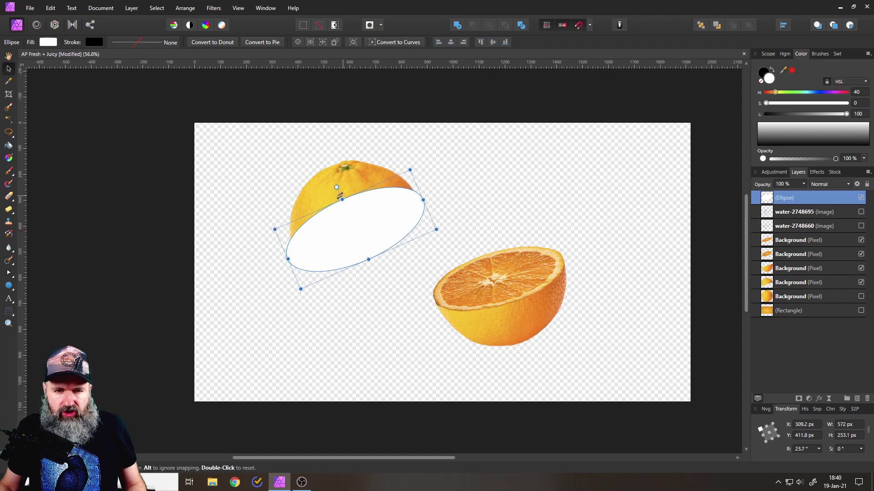
drag(335, 188, 341, 186)
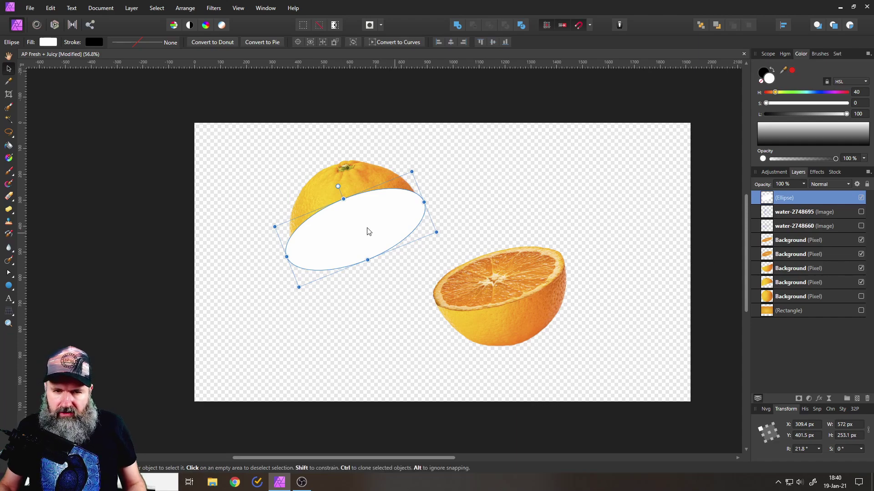
scroll(368, 231, up, 4)
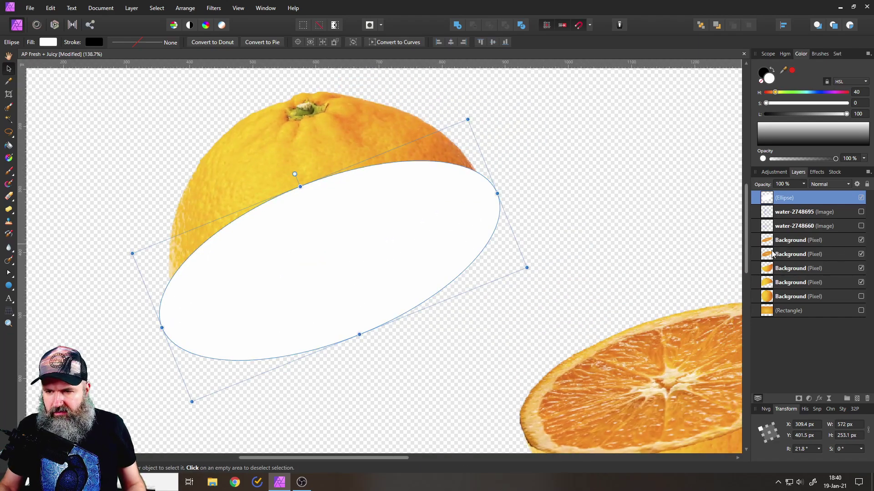
Step: With the ellipse hidden, duplicate the upper half's slice layer and place the copy above the ellipse layer
click(769, 243)
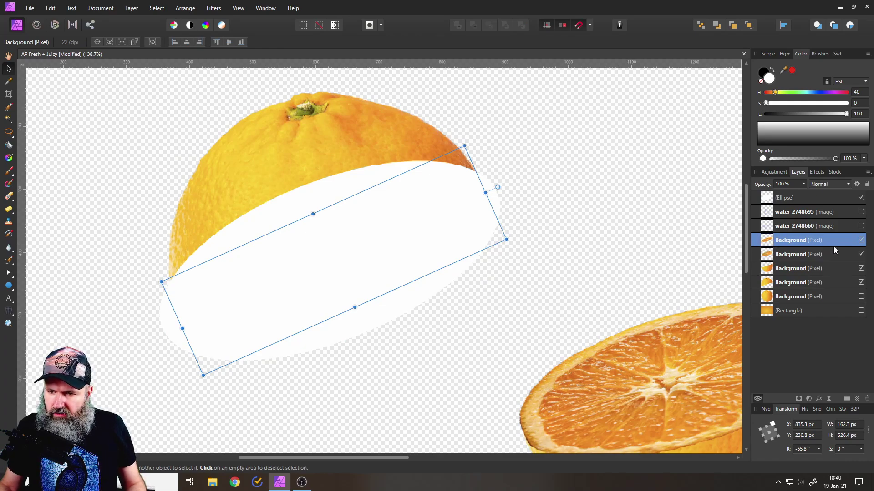
click(861, 198)
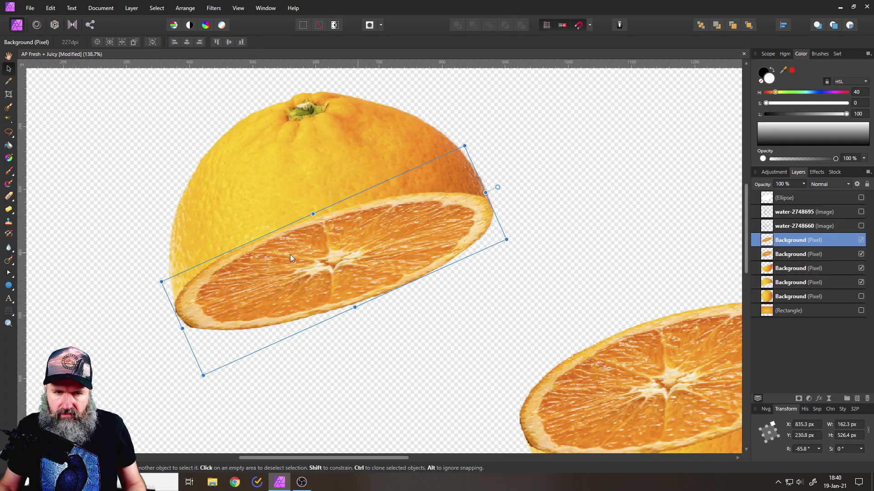
right_click(768, 245)
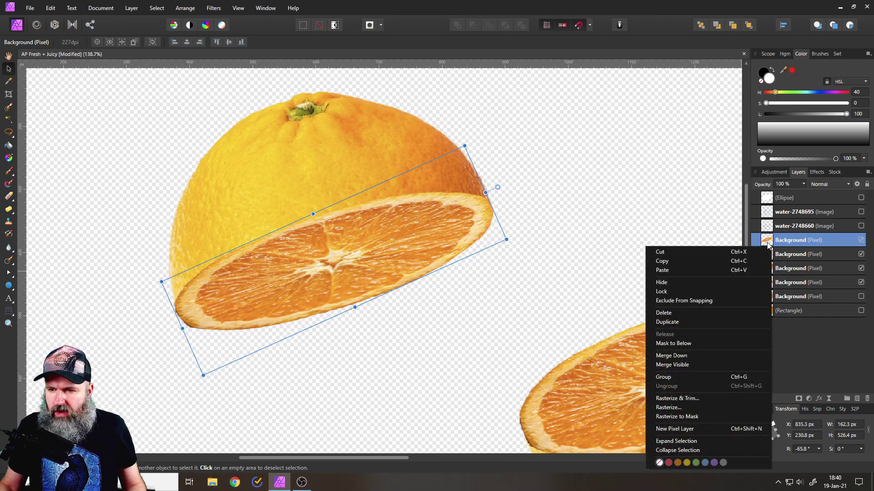
click(665, 323)
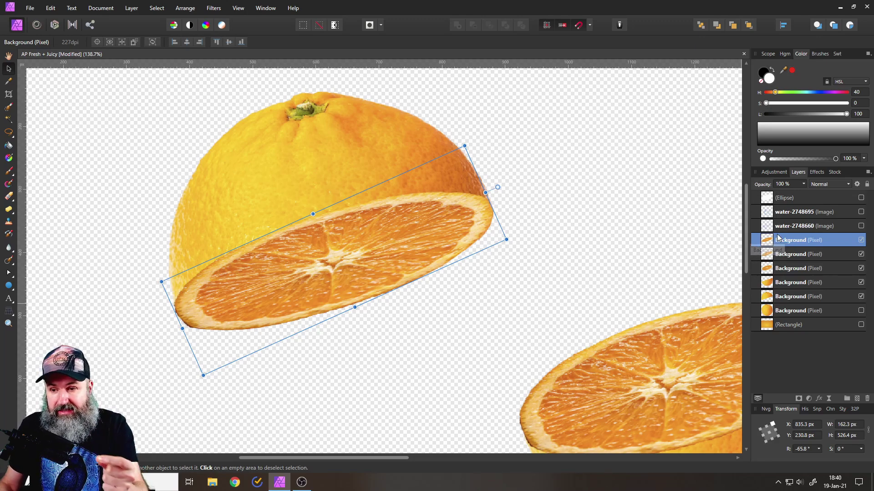
drag(769, 241, 762, 200)
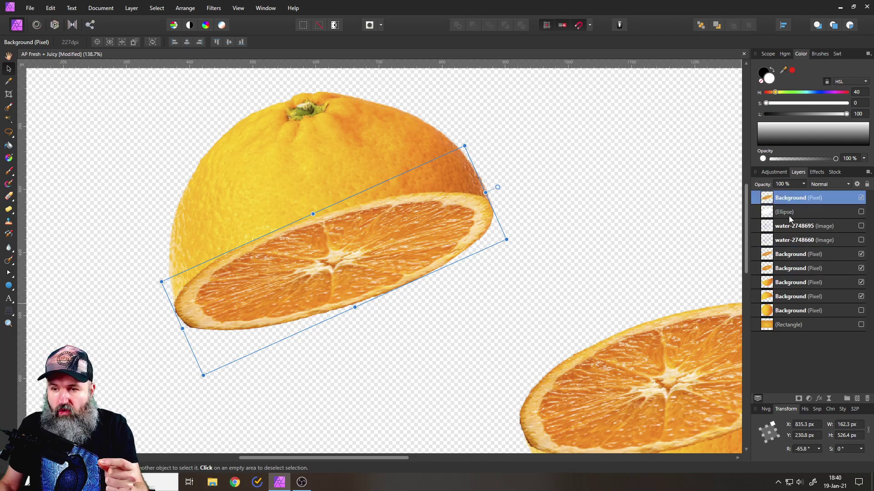
Step: Show the ellipse again and use the copied slice layer as a mask on it
click(860, 212)
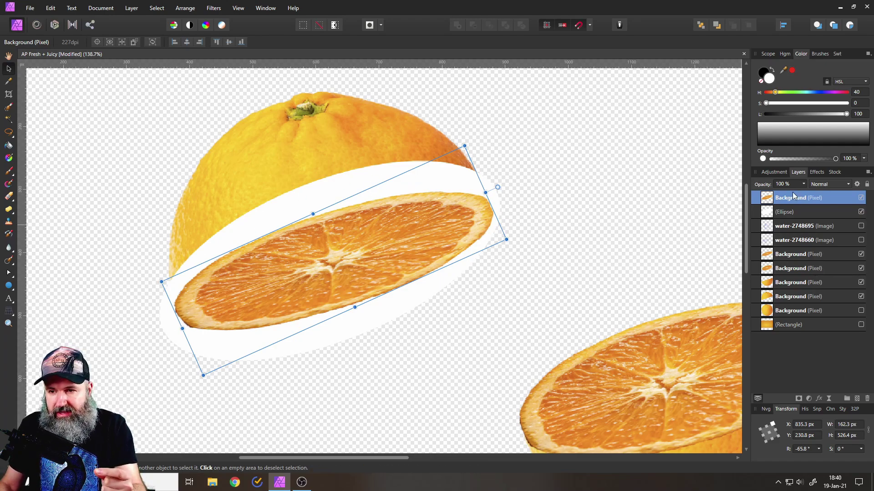
right_click(767, 200)
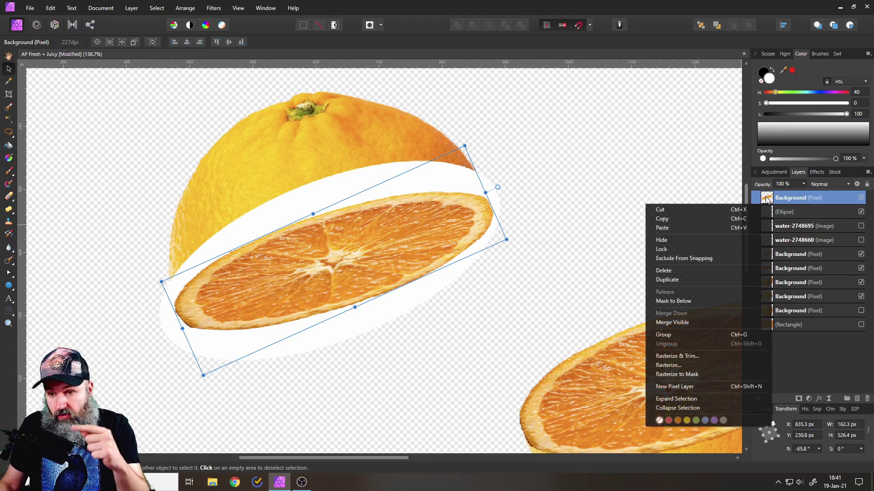
click(695, 301)
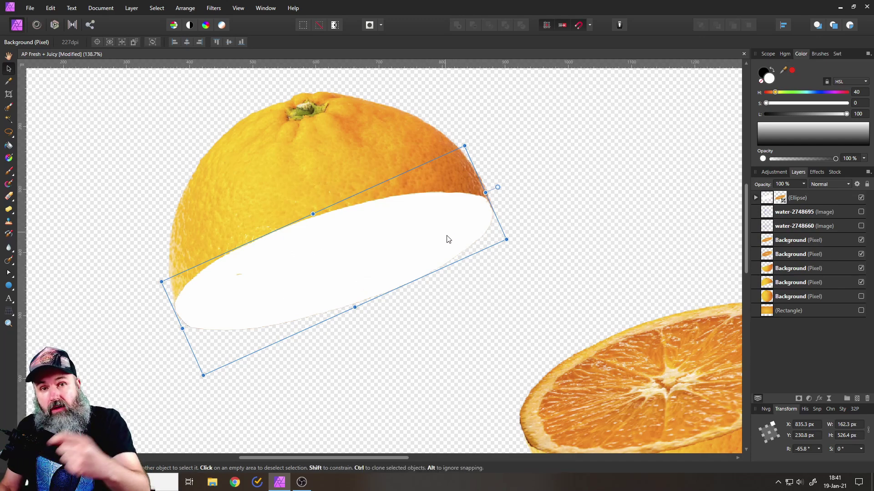
Step: Expand the masked ellipse layer, select the ellipse and apply a linear gradient fill along the length of the cut face
click(755, 197)
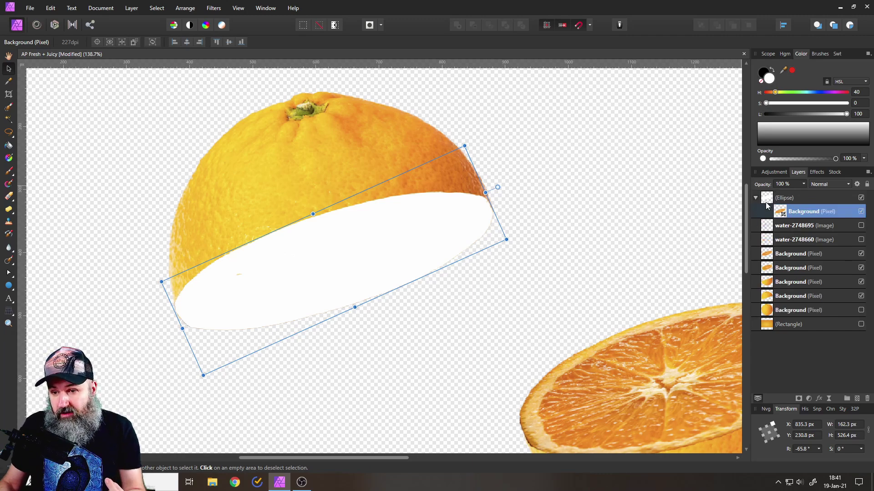
click(766, 202)
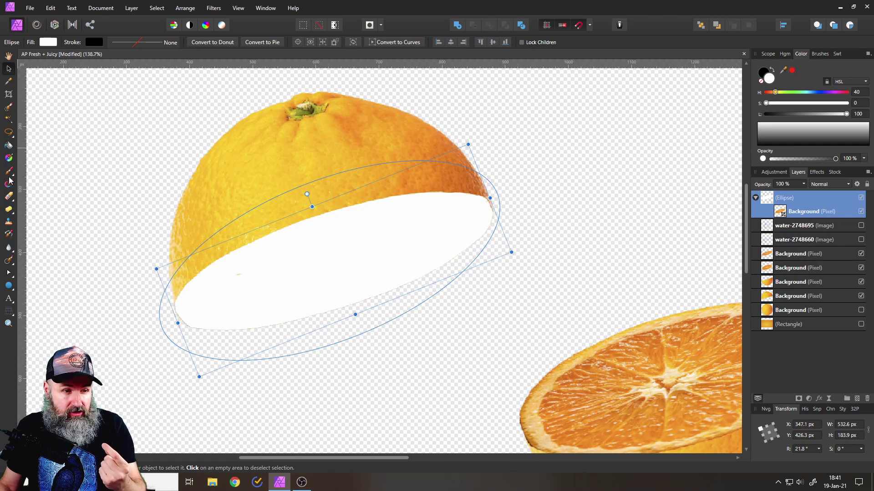
click(9, 158)
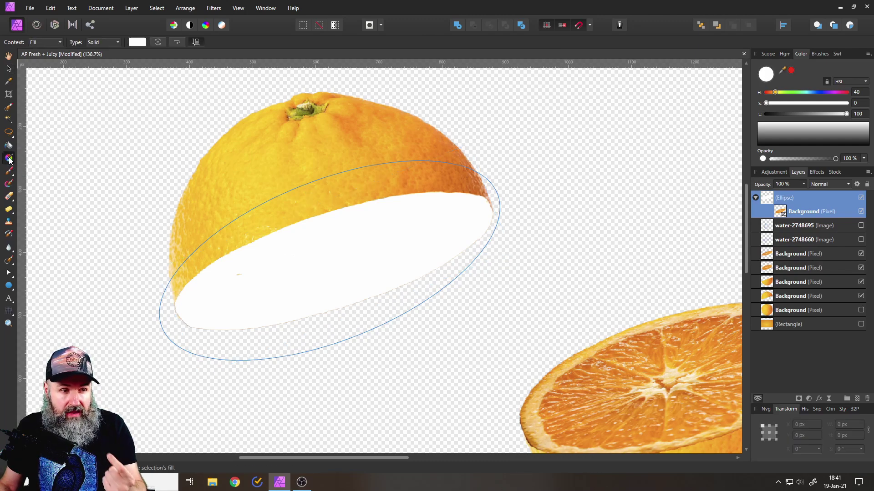
drag(196, 310, 418, 241)
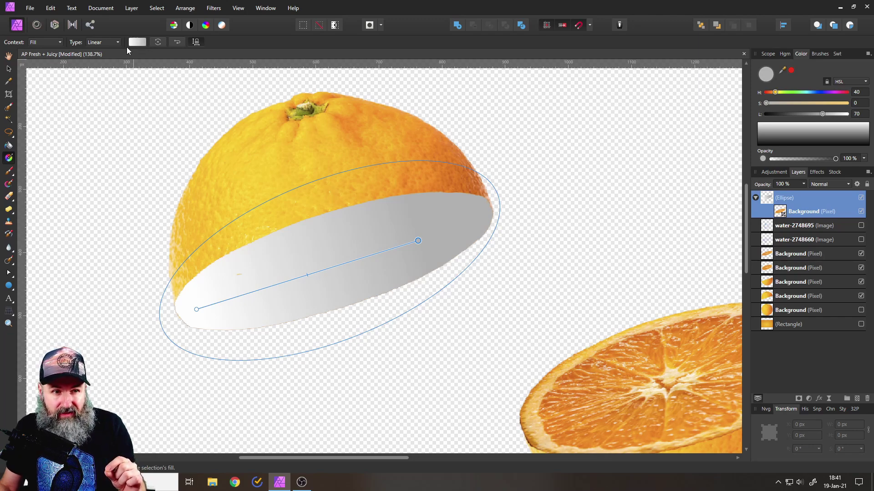
Step: Set both the start and end stops of the ellipse's gradient to black
click(137, 43)
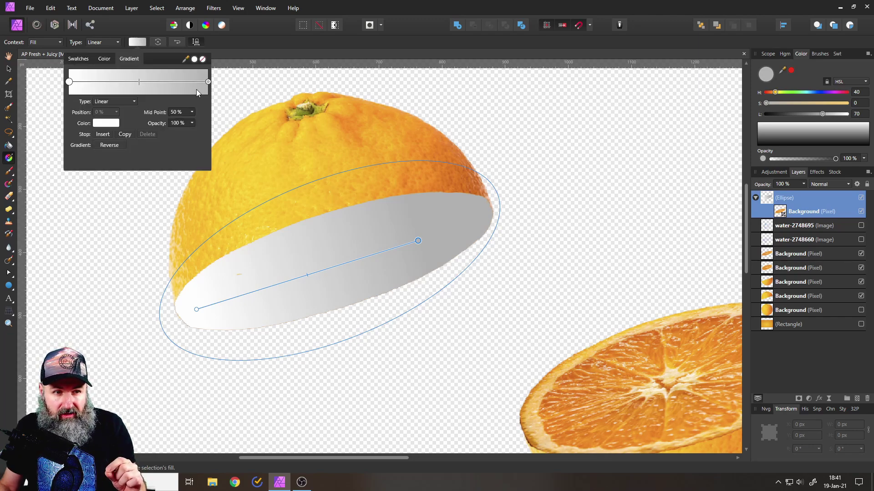
click(97, 124)
drag(104, 198, 40, 230)
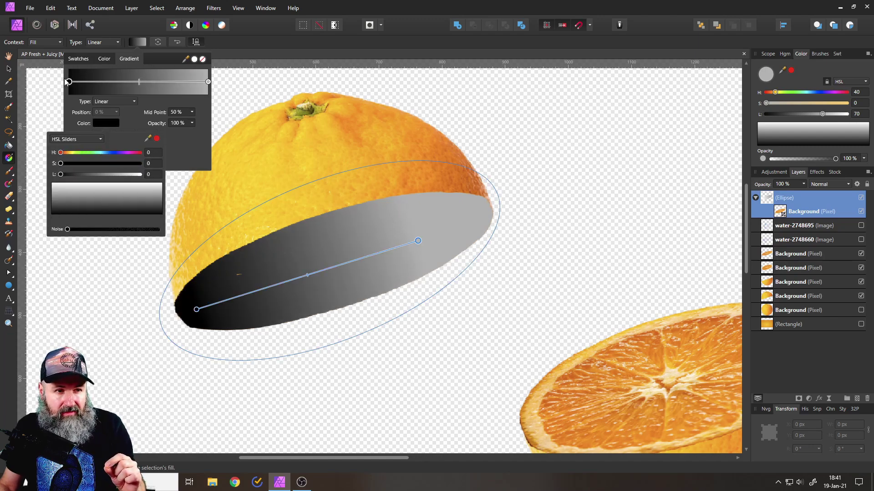
click(207, 82)
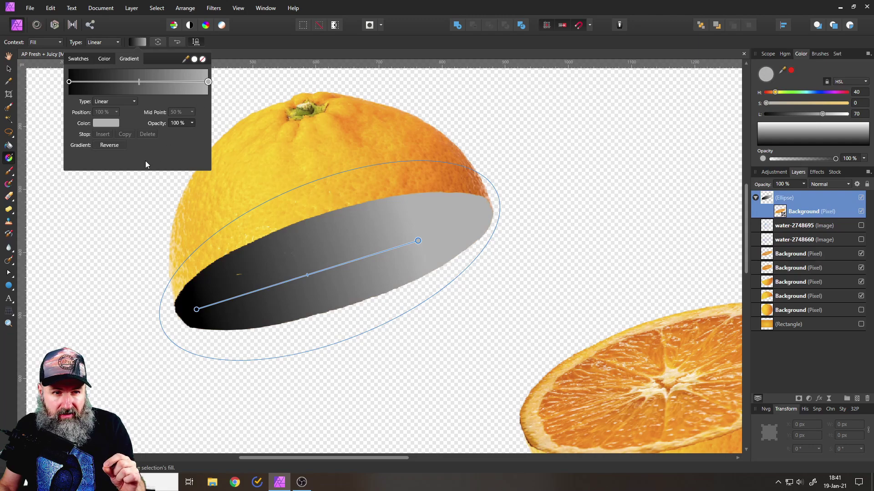
click(108, 124)
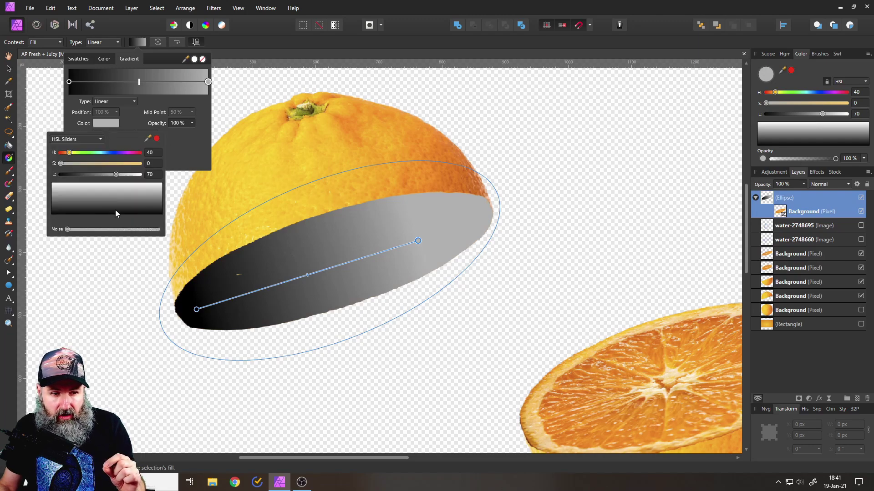
drag(116, 209, 190, 239)
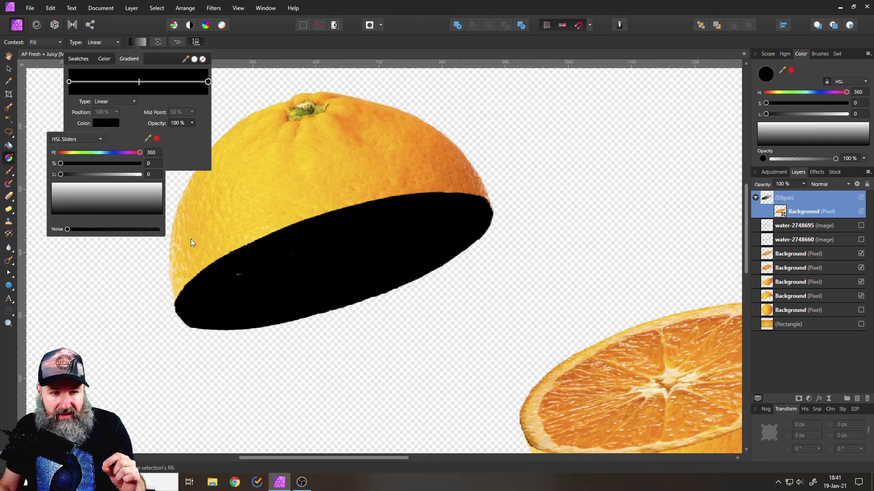
click(188, 144)
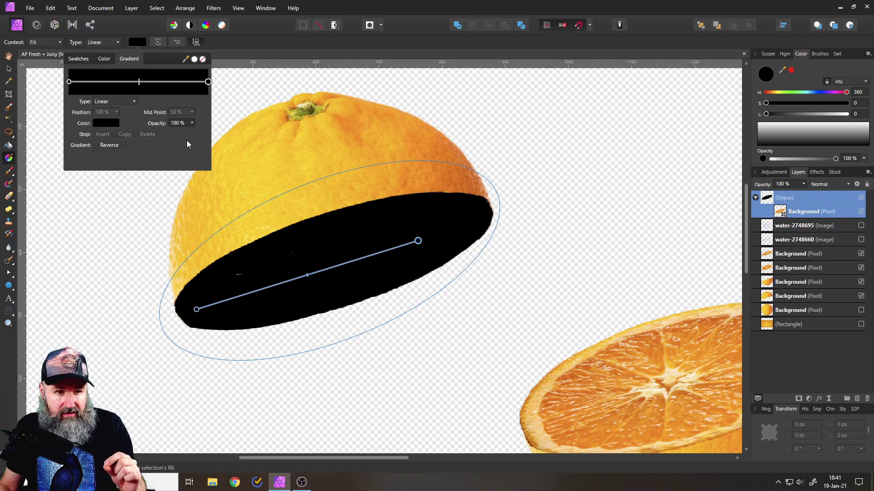
Step: Set the opacity of the gradient's start stop to 0%
click(69, 82)
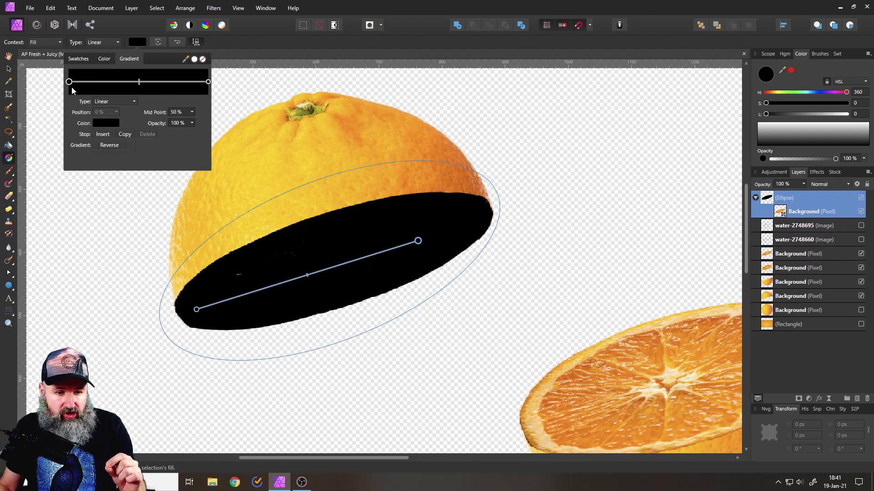
click(192, 123)
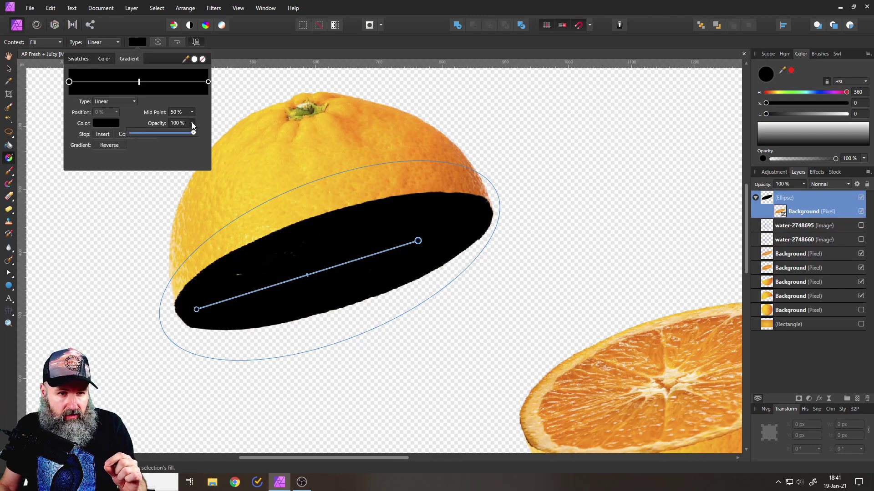
drag(193, 133, 109, 134)
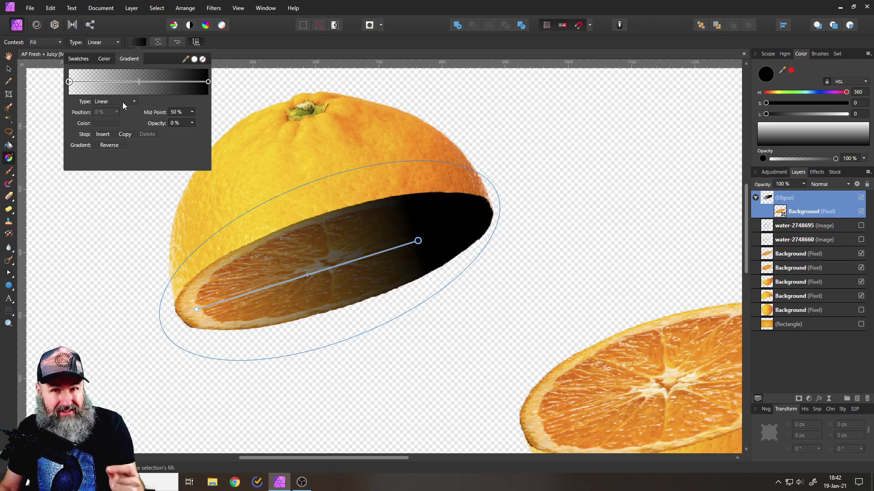
Step: Change the gradient to Elliptical and reverse it, and extend its end point well beyond the cut face's far edge
click(104, 102)
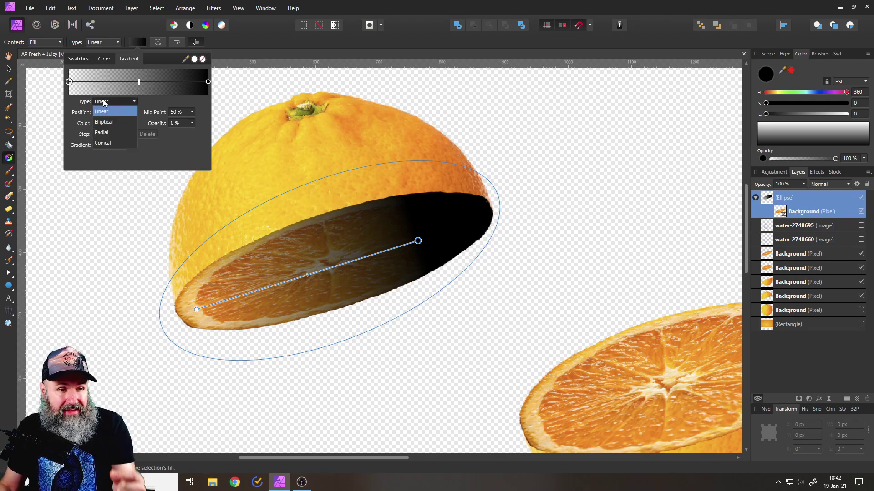
click(105, 121)
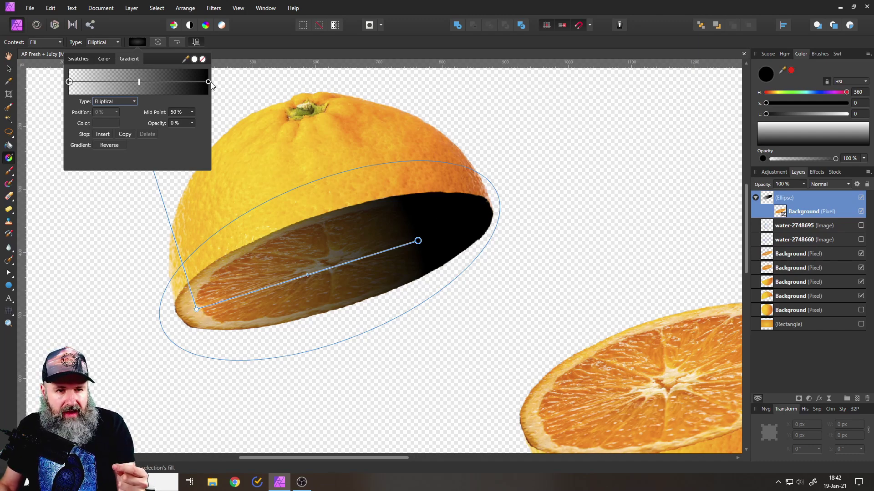
click(109, 146)
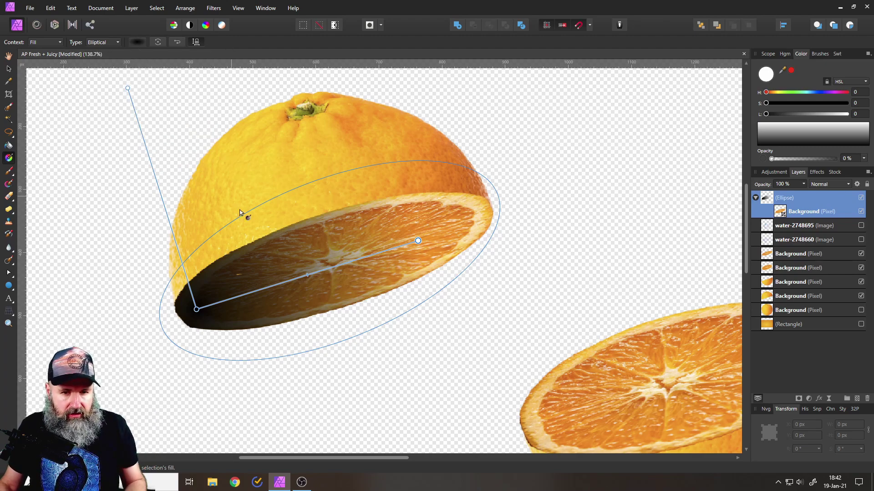
drag(417, 242, 663, 162)
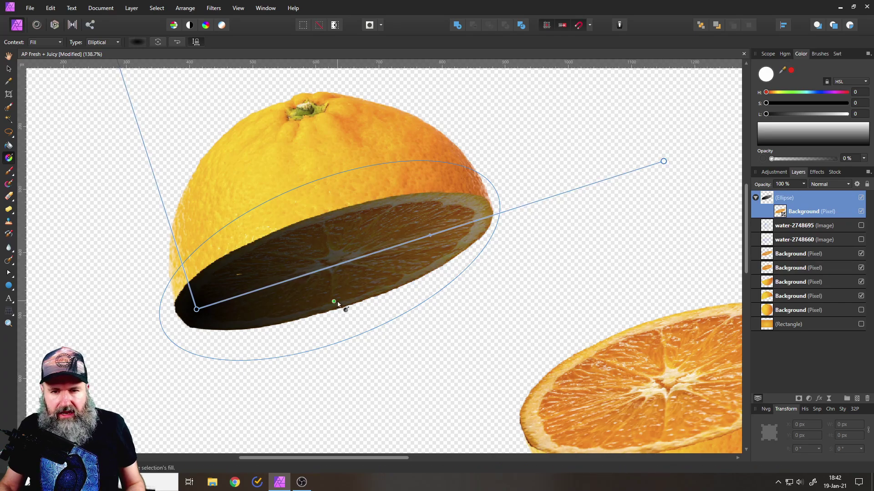
Step: Lower the opacity of the ellipse shadow layer to 47%
click(767, 198)
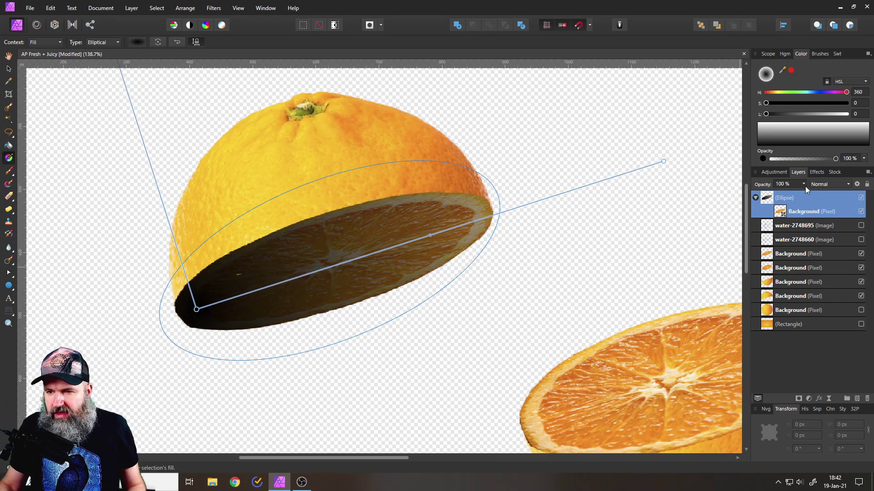
click(804, 184)
drag(804, 195, 770, 199)
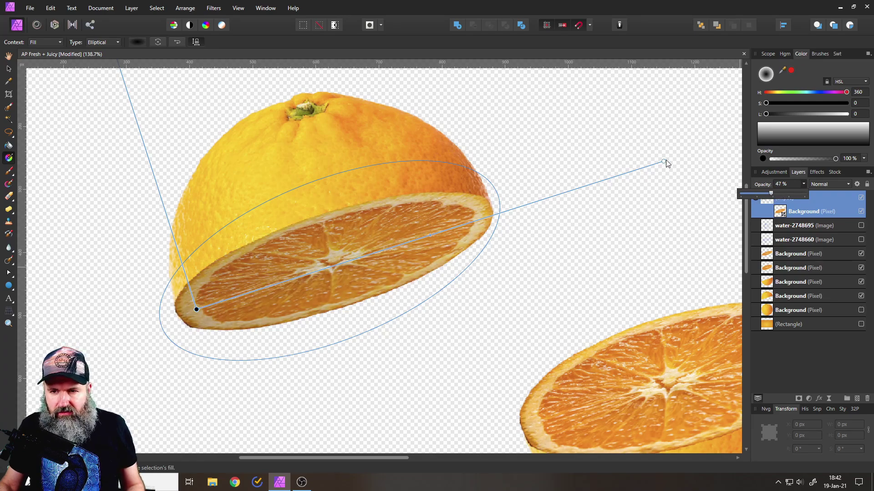
Step: Shorten the shadow gradient by pulling its end point closer to the cut face, and deselect the ellipse
drag(665, 160, 587, 182)
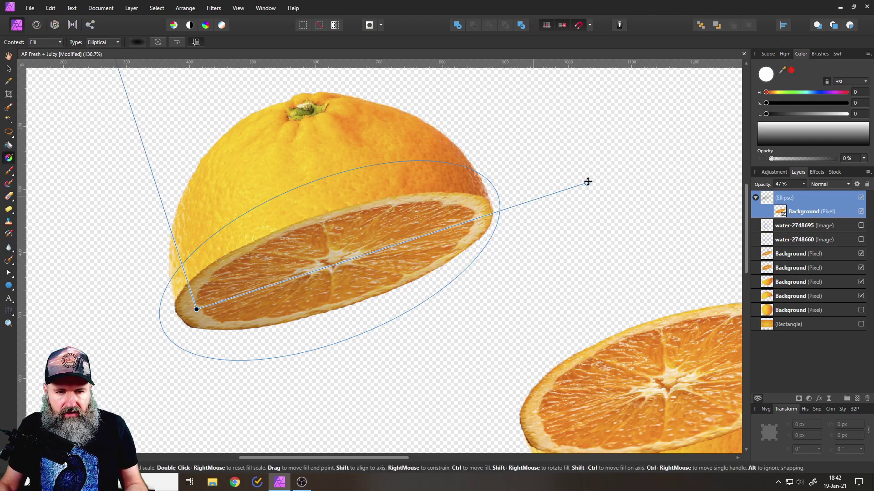
scroll(253, 286, down, 5)
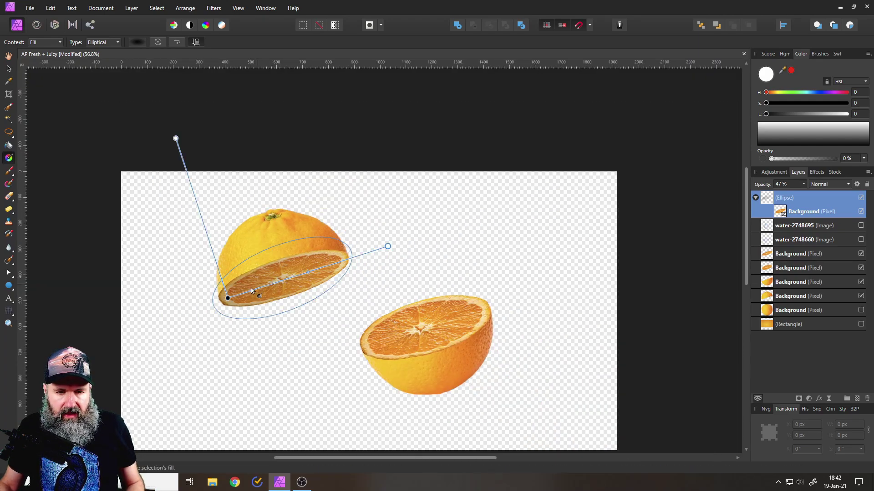
click(9, 68)
click(104, 228)
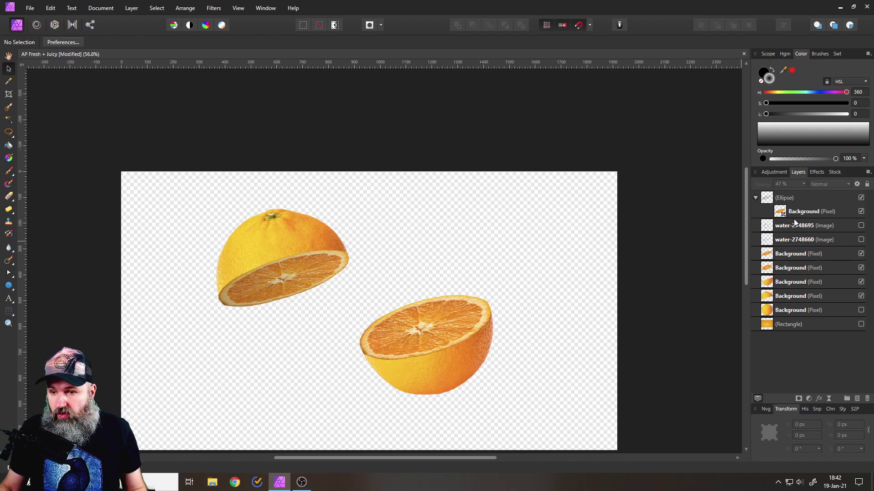
Step: Duplicate the lower orange half's cut-face layer
click(768, 256)
click(769, 268)
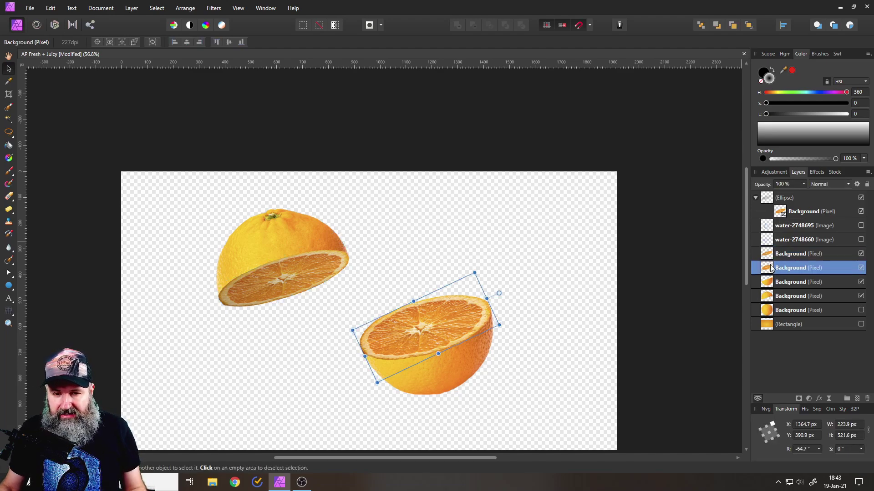
right_click(768, 271)
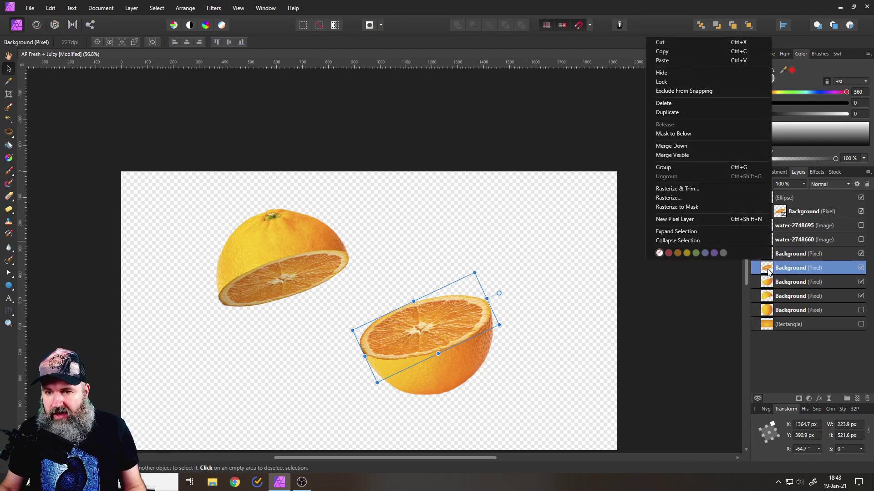
click(674, 113)
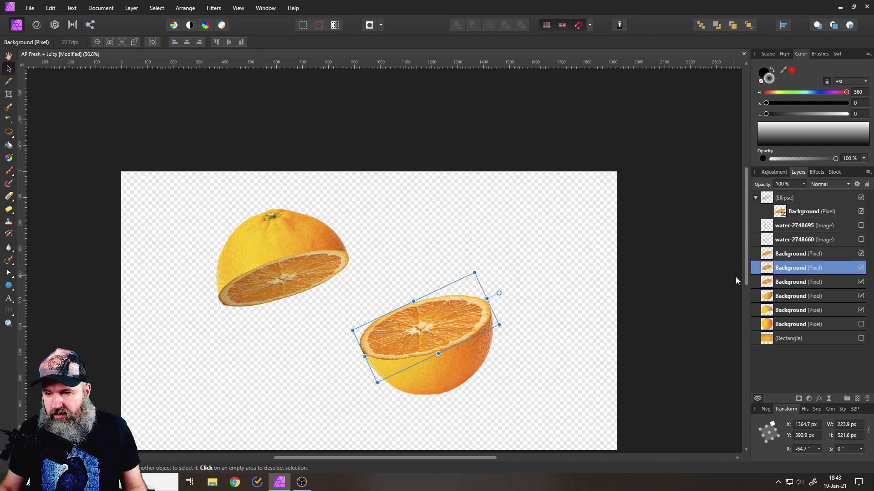
Step: Duplicate the upper half's ellipse shadow with its mask and place the copy just above the lower half's cut-face layers
click(768, 200)
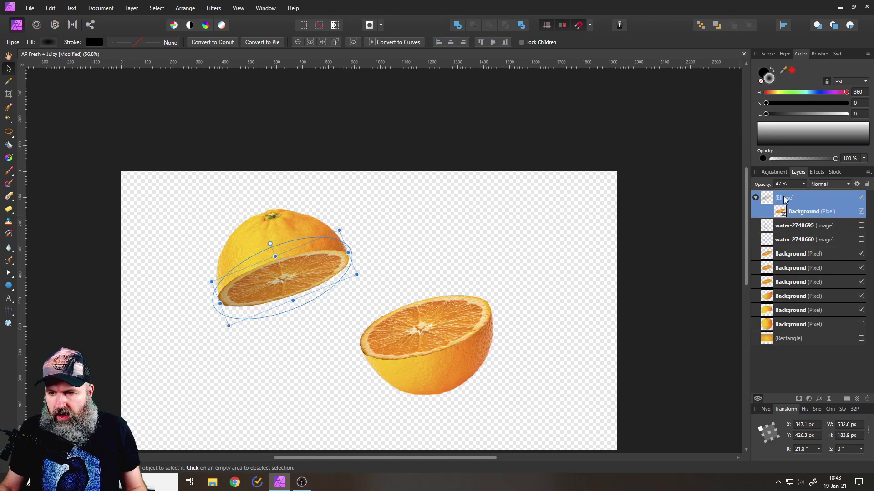
right_click(765, 201)
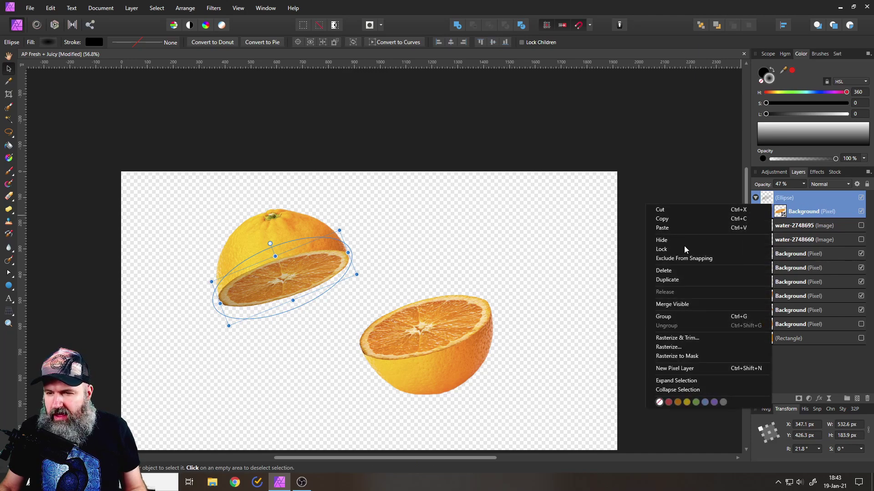
click(658, 280)
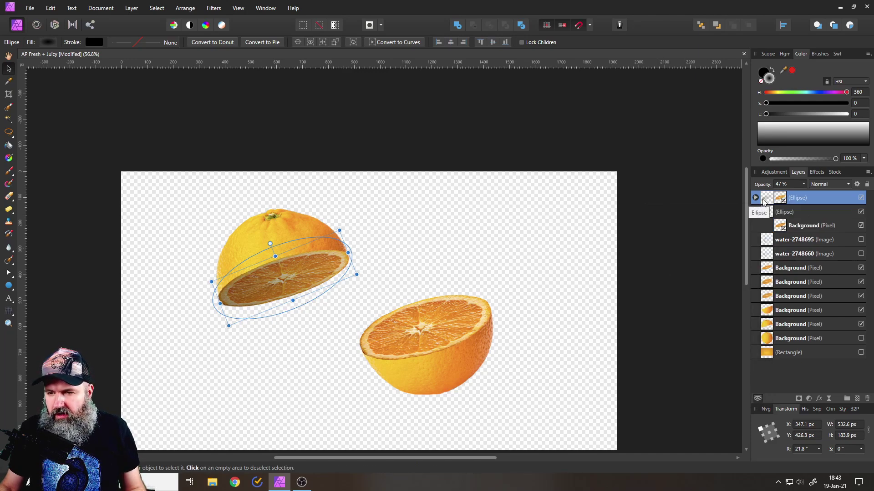
drag(764, 201, 769, 282)
Step: Move the copied ellipse shadow onto the lower orange's cut face and rotate it to about -156.4°
drag(296, 278, 436, 327)
drag(412, 294, 445, 370)
scroll(455, 350, left, 1)
scroll(455, 350, up, 1)
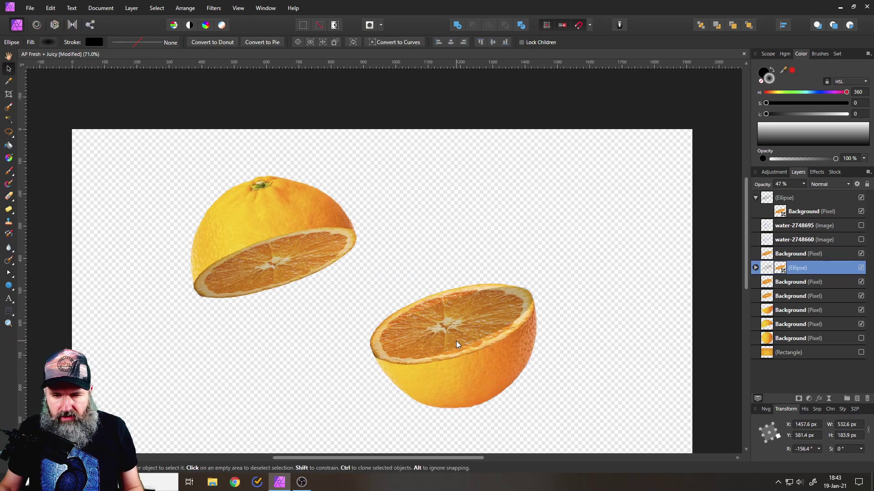
scroll(483, 337, down, 1)
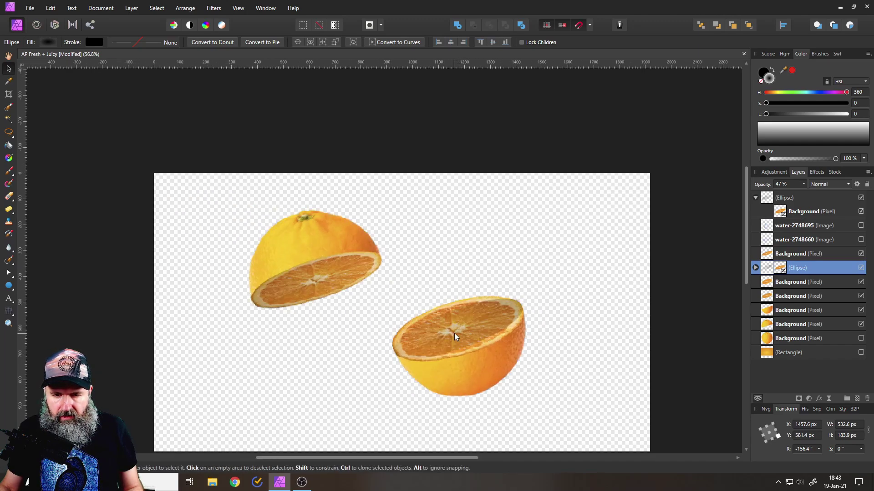
Step: Enlarge the copied ellipse shadow to about 559.9 × 307.2 px and position it over the whole lower cut face
click(9, 324)
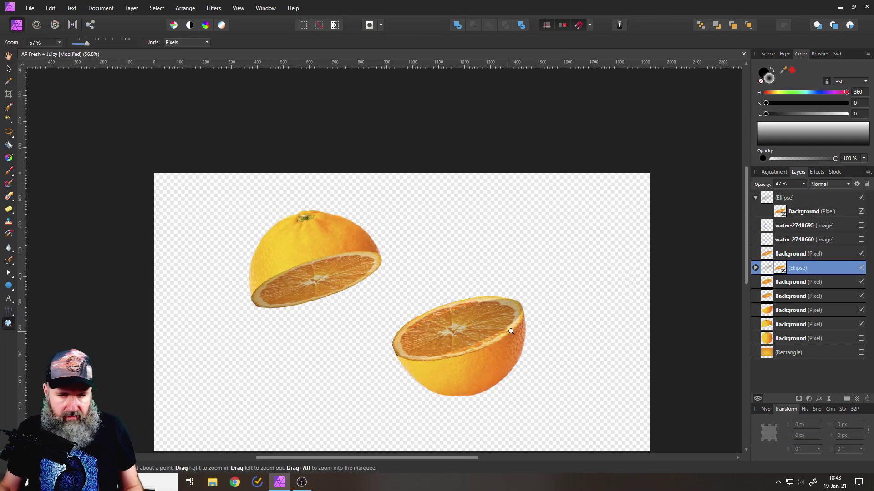
click(471, 335)
click(471, 334)
click(472, 336)
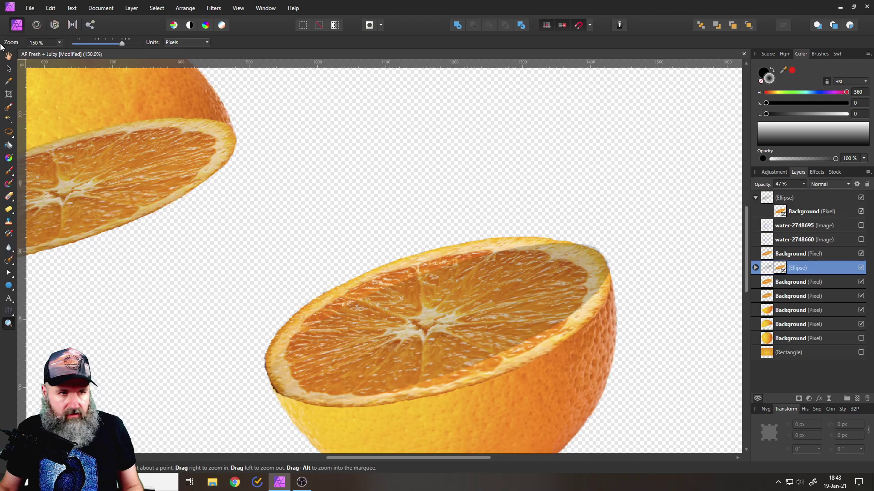
click(8, 69)
scroll(430, 275, down, 3)
scroll(429, 275, right, 1)
drag(429, 275, 445, 306)
drag(377, 161, 351, 115)
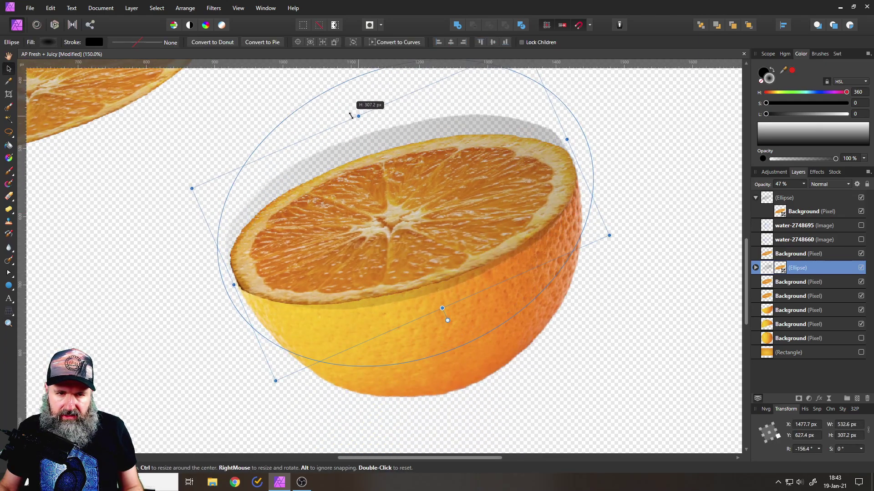
drag(567, 140, 584, 132)
drag(490, 216, 483, 228)
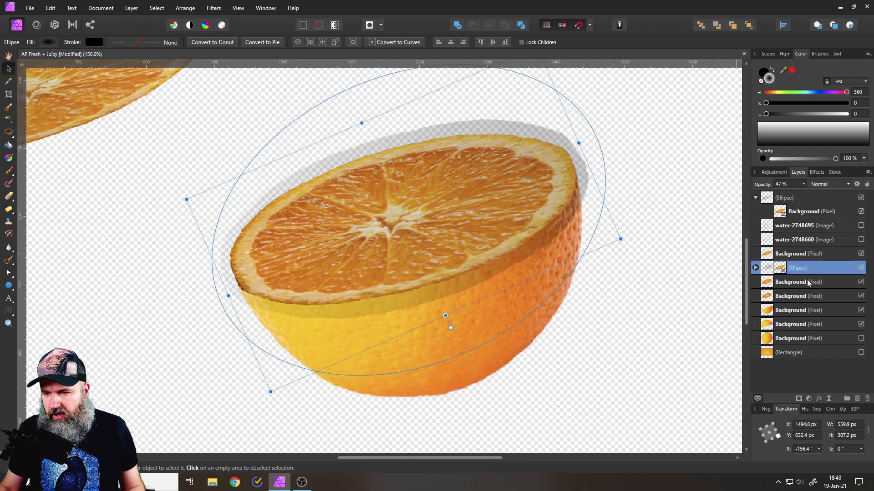
Step: Delete the old cut-face mask nested inside the copied ellipse shadow
click(756, 268)
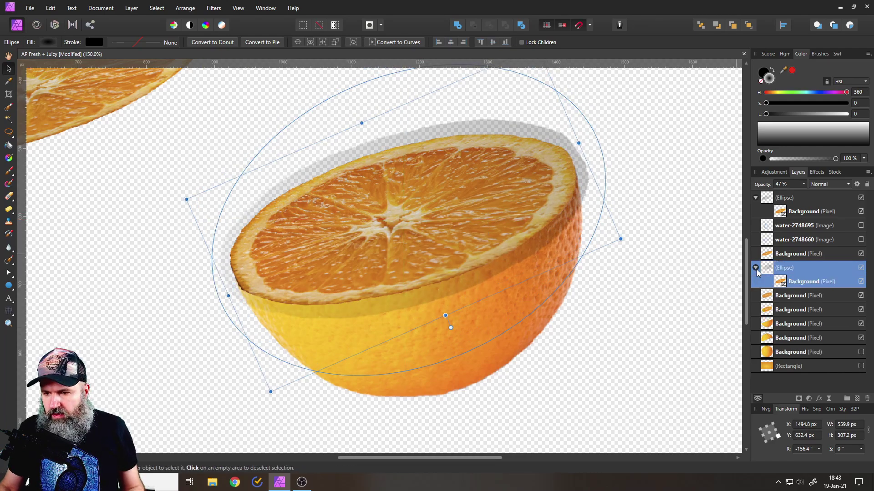
click(792, 281)
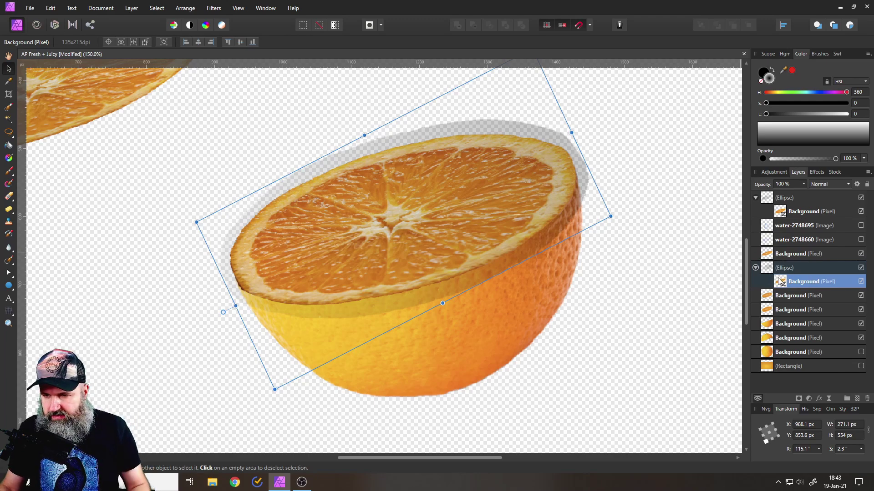
drag(800, 282, 780, 284)
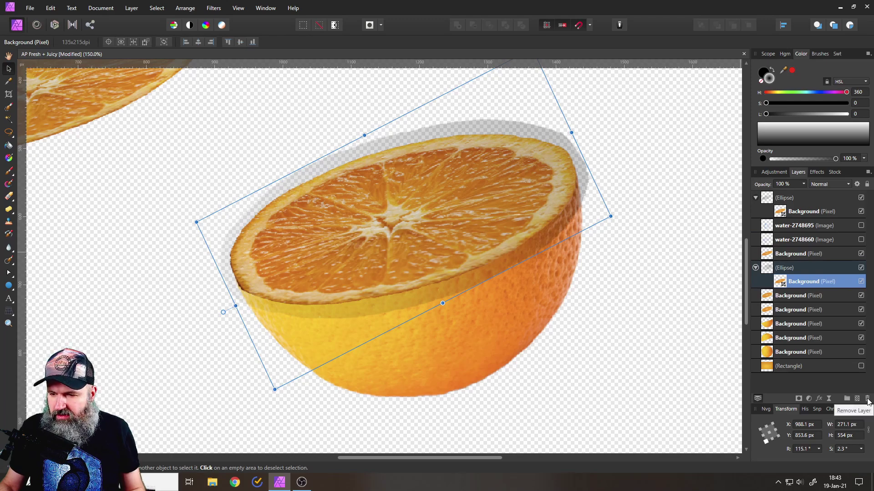
click(867, 399)
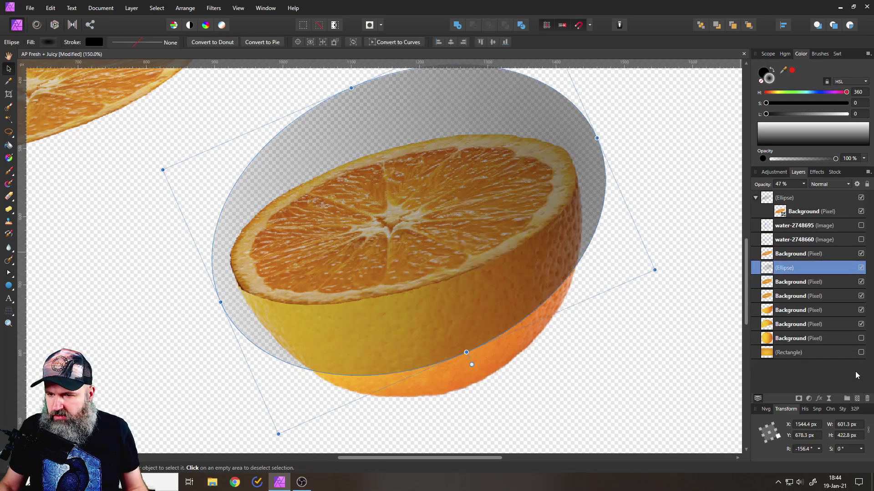
Step: Move the duplicated lower cut-face layer above the copied ellipse and apply it as a mask with Mask to Below
click(773, 286)
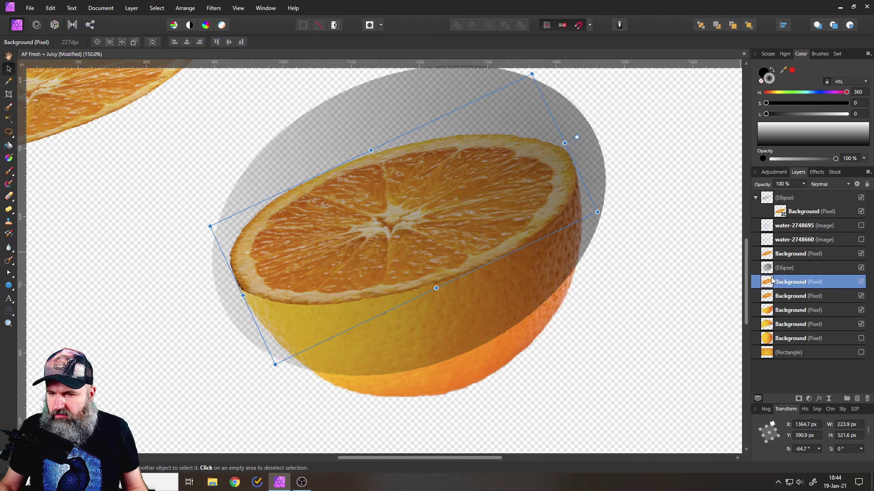
mouse_move(765, 280)
mouse_down()
mouse_move(751, 292)
mouse_move(765, 269)
mouse_up()
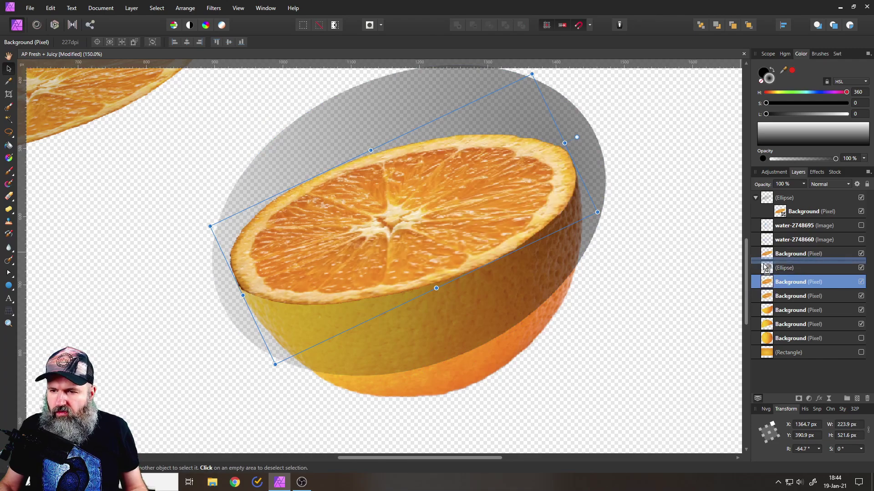
right_click(768, 272)
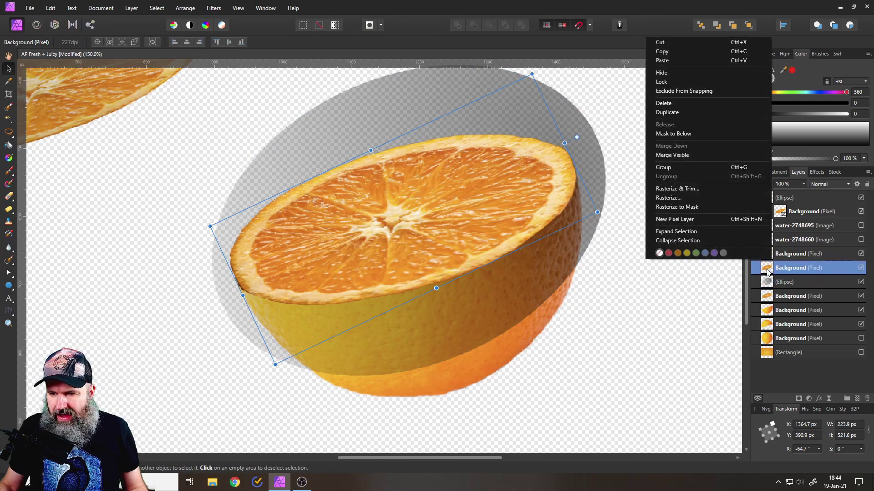
click(680, 133)
click(769, 273)
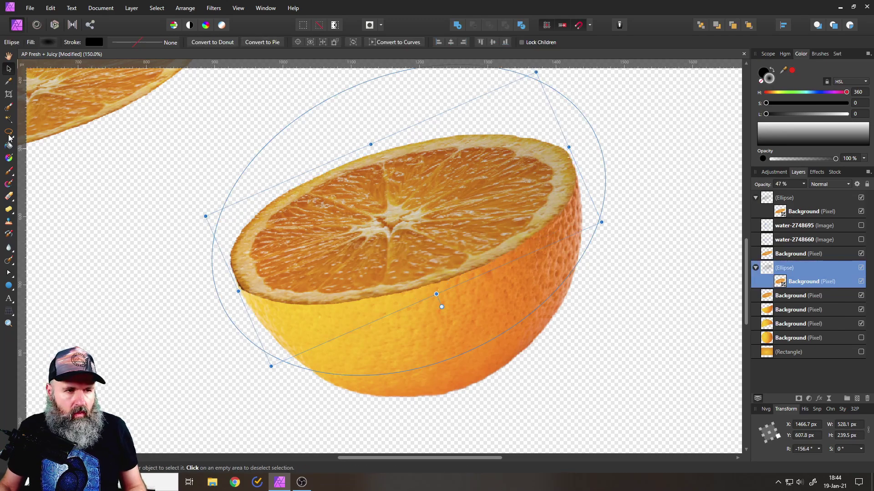
Step: Lower the copied ellipse's opacity to 43% and shorten its gradient onto the cut face, with the dark stop just past the outer rim
click(803, 184)
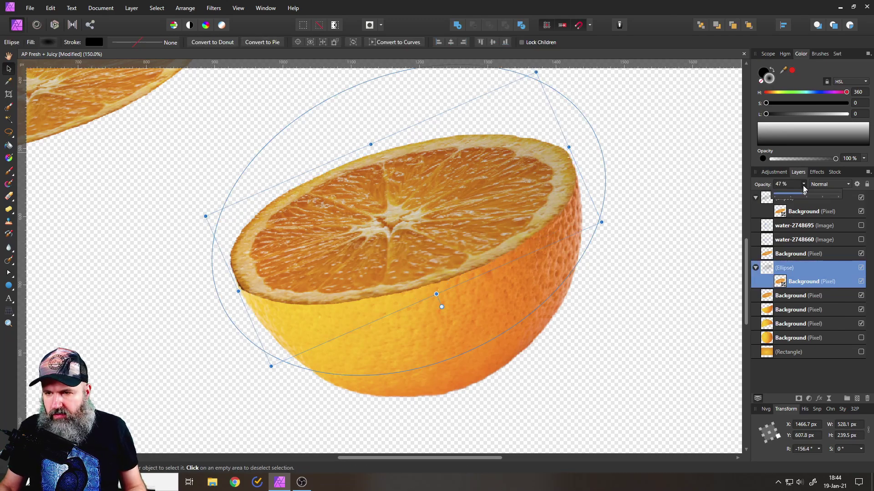
mouse_move(805, 195)
mouse_down()
mouse_move(814, 194)
mouse_move(803, 198)
mouse_up()
click(8, 158)
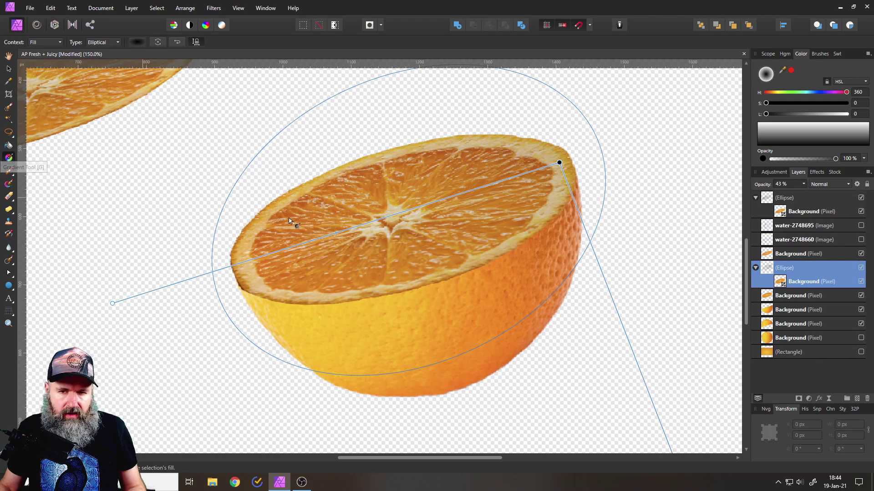
key(ctrl+0)
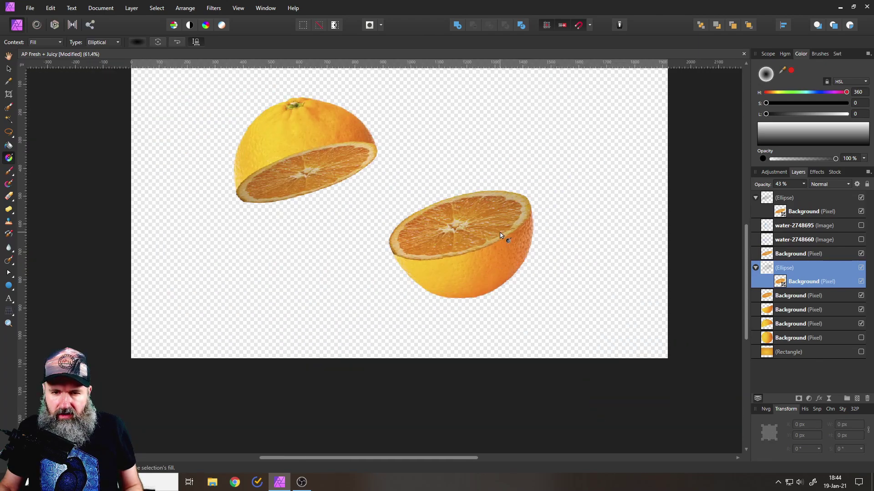
scroll(499, 235, up, 1)
drag(303, 267, 399, 244)
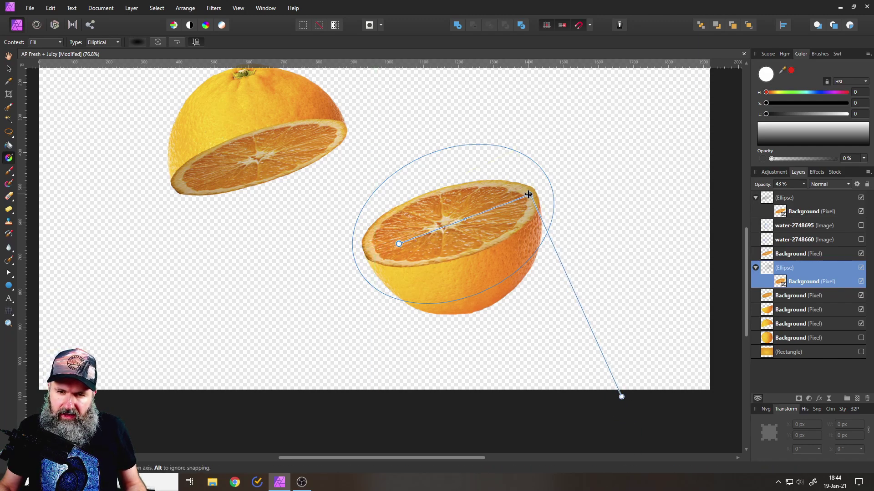
drag(529, 194, 549, 189)
Step: Lower the copied ellipse shadow's opacity to 31% and deselect it
click(803, 184)
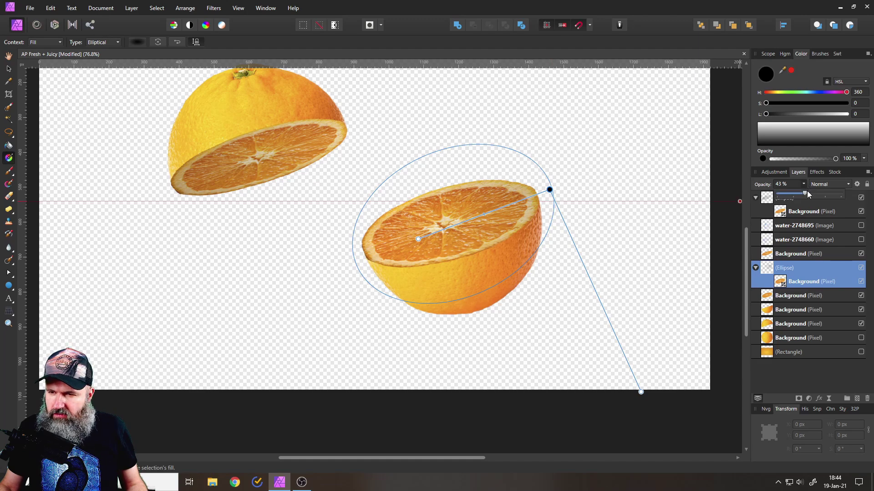
drag(805, 194, 798, 196)
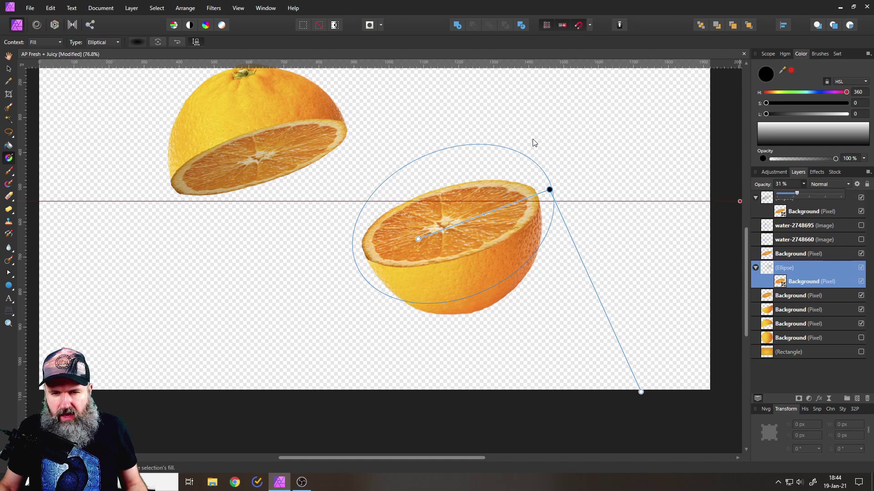
click(9, 69)
click(195, 240)
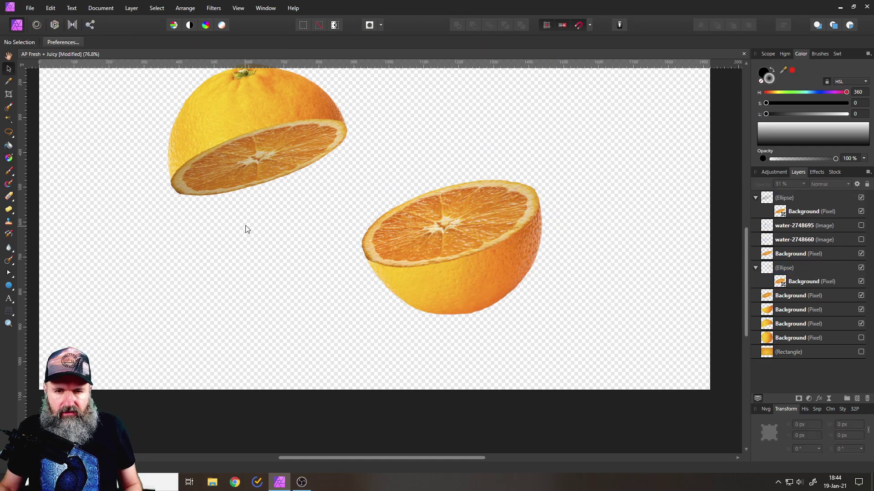
Step: Show the orange gradient background rectangle
scroll(247, 224, down, 3)
scroll(318, 247, up, 2)
scroll(318, 248, left, 3)
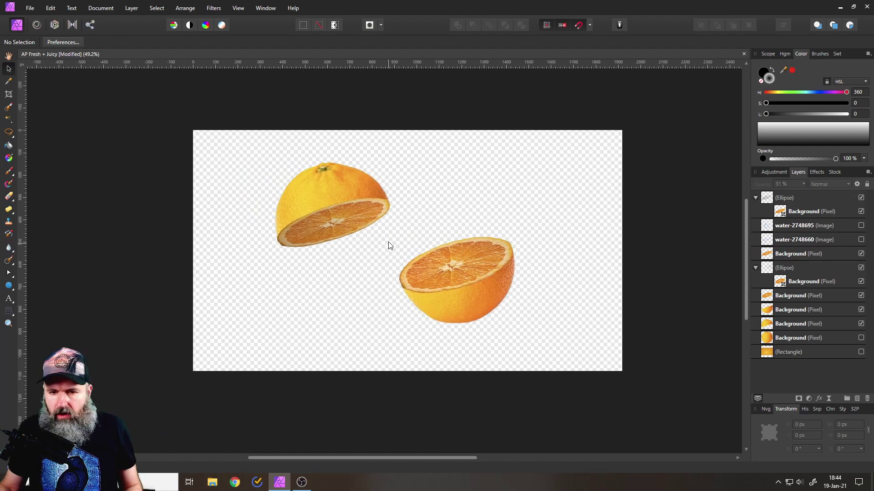
click(861, 353)
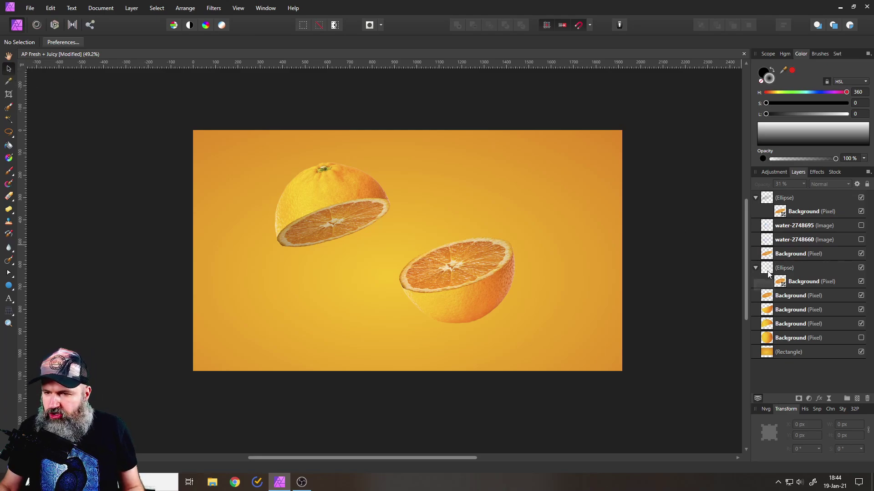
Step: Group the lower orange half's layers: the masked ellipse shadow, the cut face and the peel half
click(768, 310)
click(767, 268)
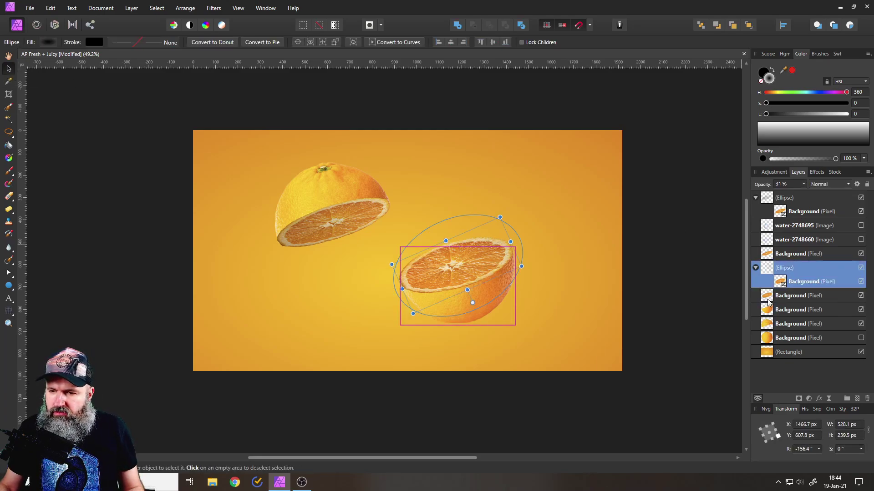
click(768, 300)
click(768, 311)
click(768, 297)
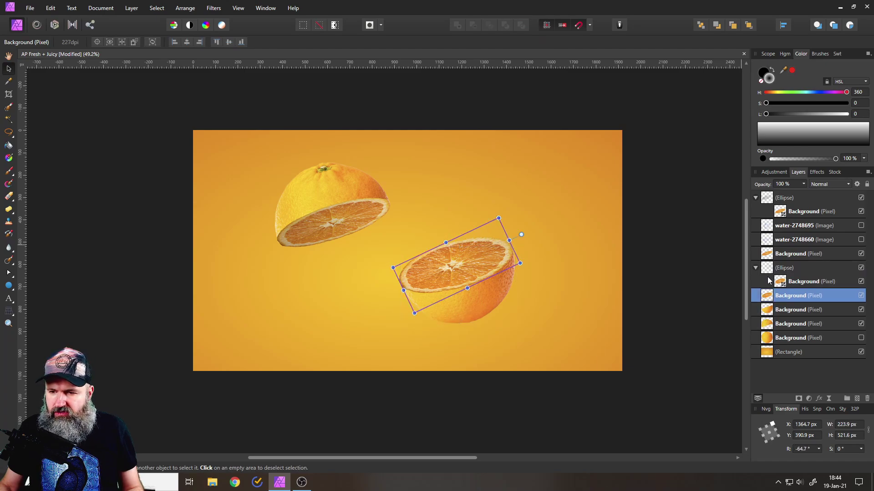
click(768, 269)
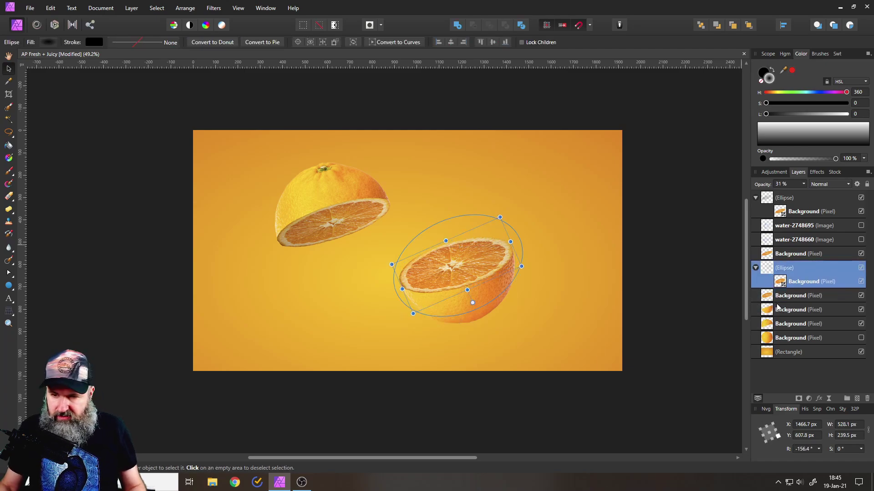
click(771, 311)
click(770, 296)
click(769, 269)
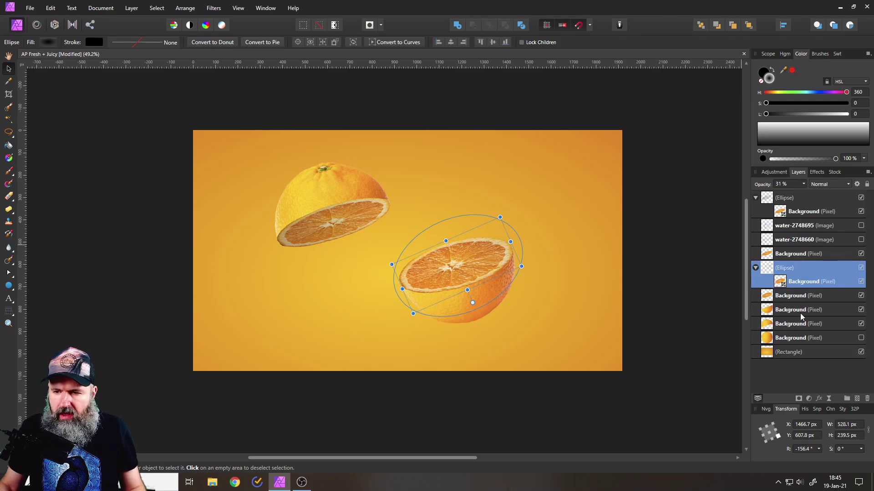
shift+click(786, 313)
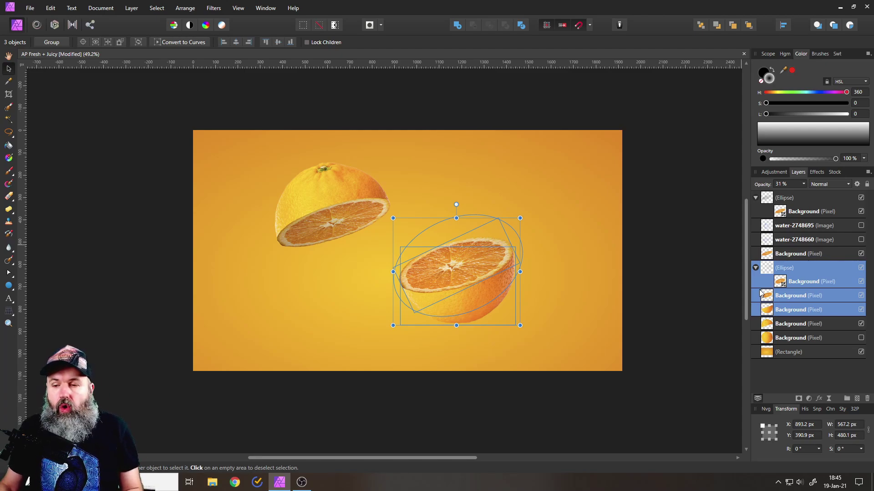
key(ctrl+g)
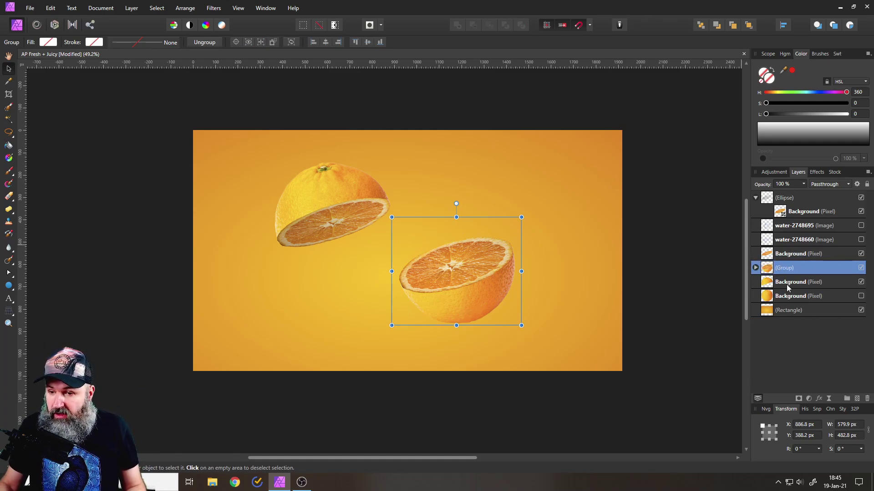
Step: Stack the upper orange half's peel, cut face and masked ellipse shadow directly above the lower half's group and group them
click(767, 282)
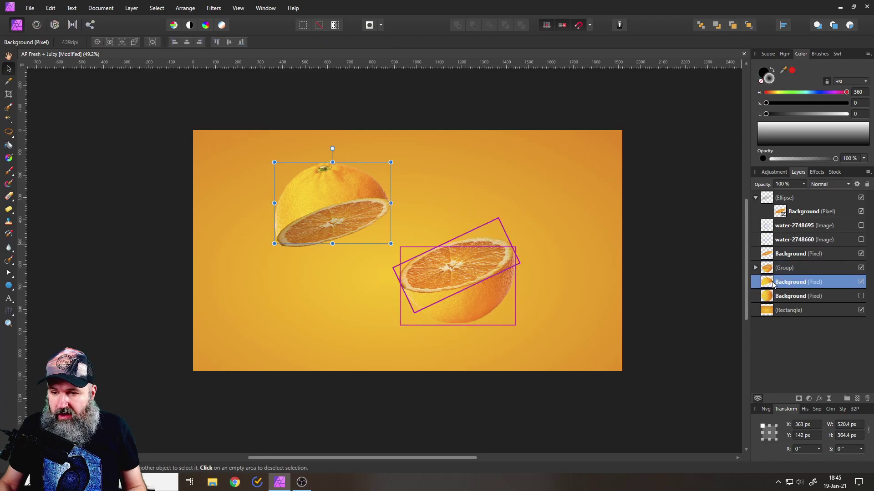
drag(767, 282, 763, 266)
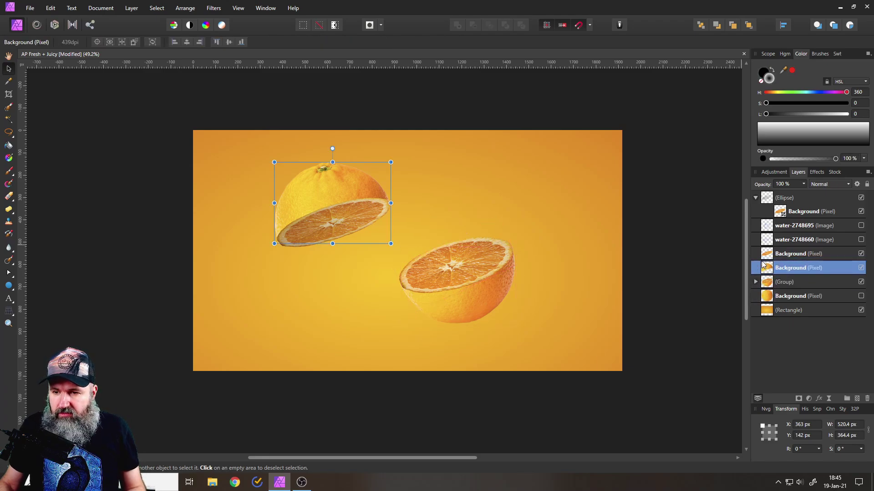
click(767, 199)
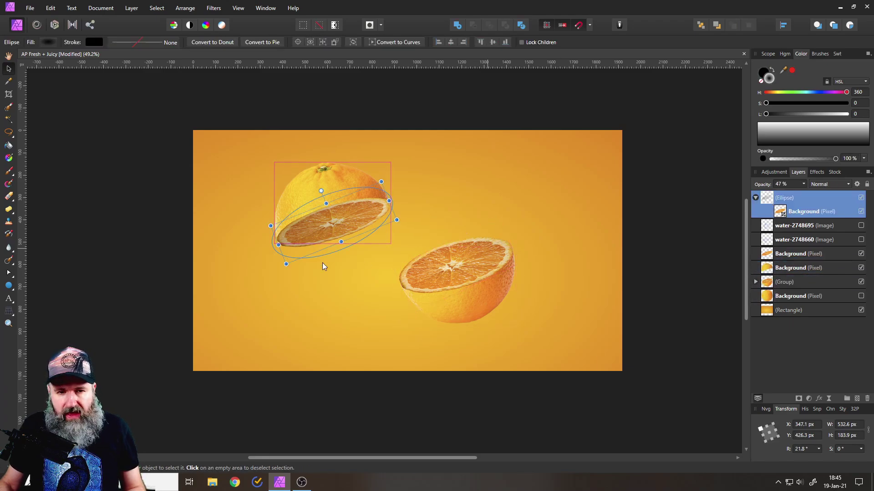
drag(764, 199, 769, 248)
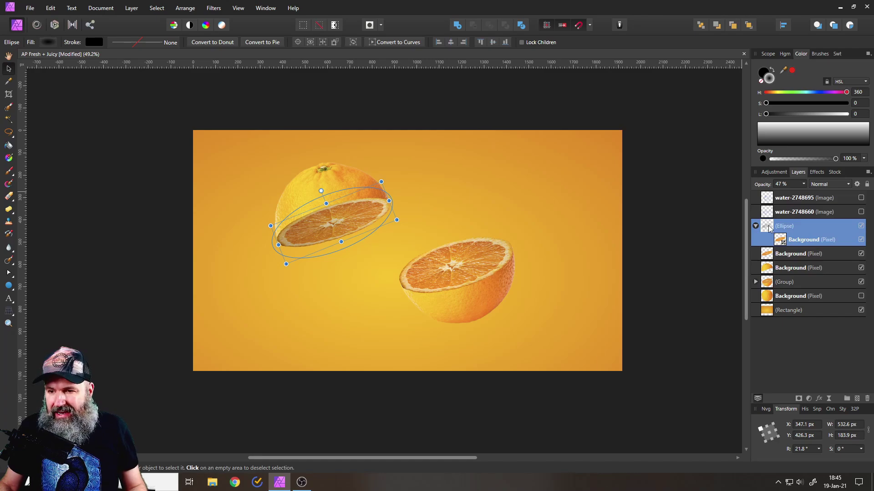
shift+click(782, 271)
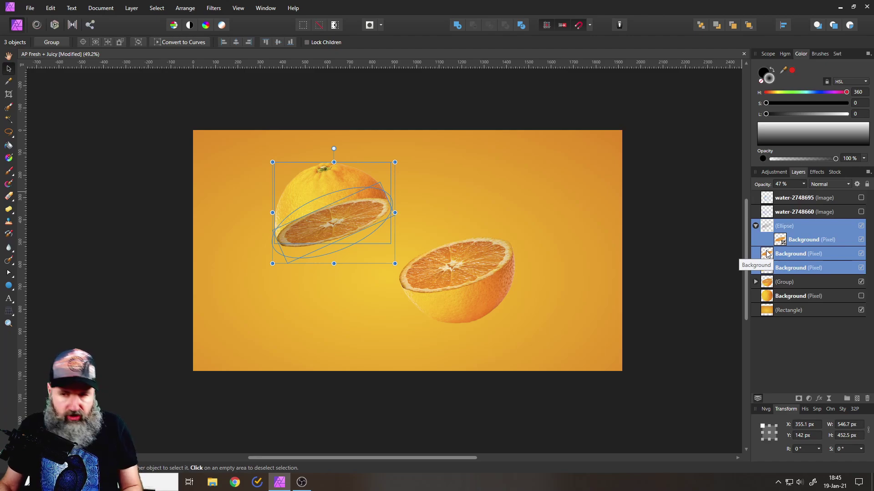
key(ctrl+g)
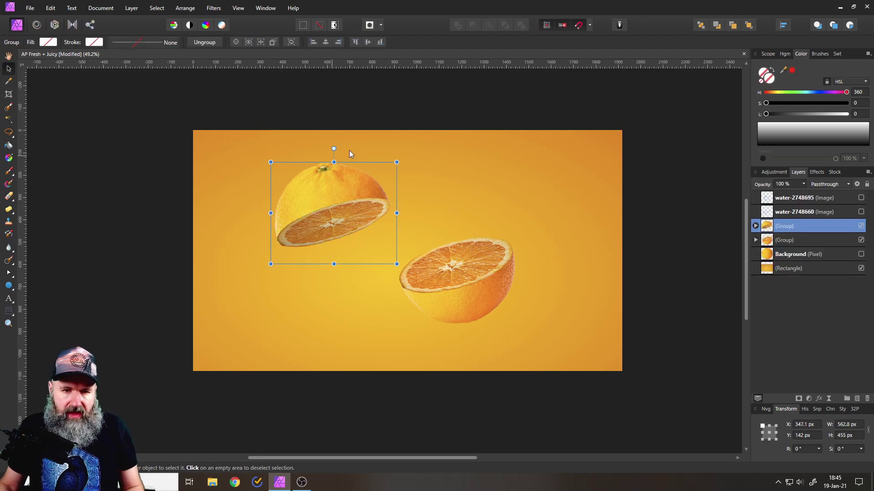
Step: Rotate the upper orange half's group to about 14.7° and nudge it slightly to the right
drag(306, 142, 316, 139)
drag(337, 182, 342, 183)
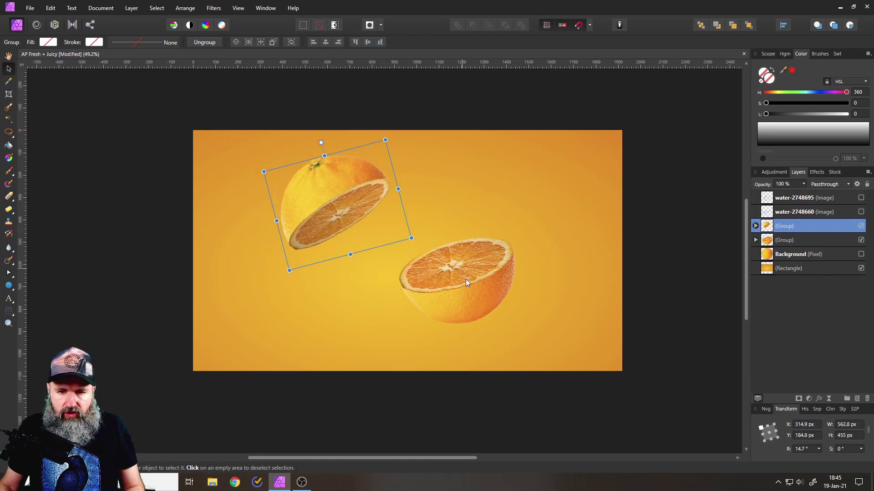
Step: Rotate the lower orange half's group to about -20.6° and move it down and right, away from the upper half
click(466, 279)
drag(455, 205, 471, 204)
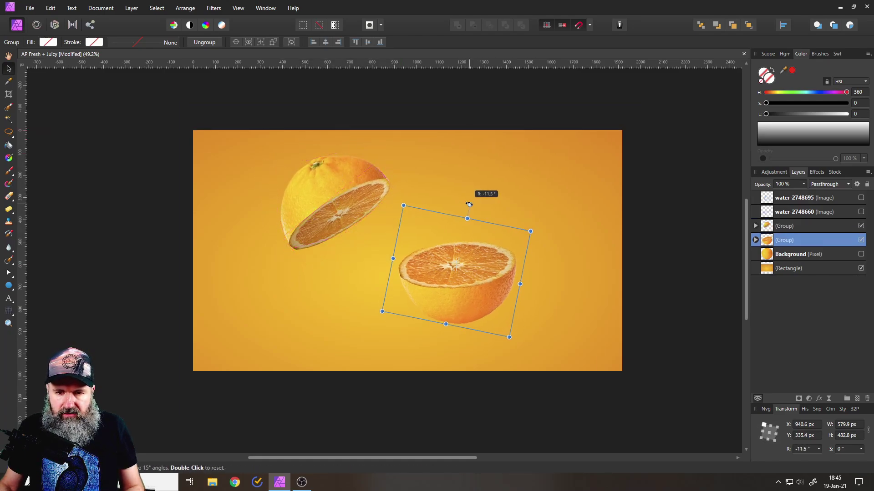
drag(471, 301, 505, 319)
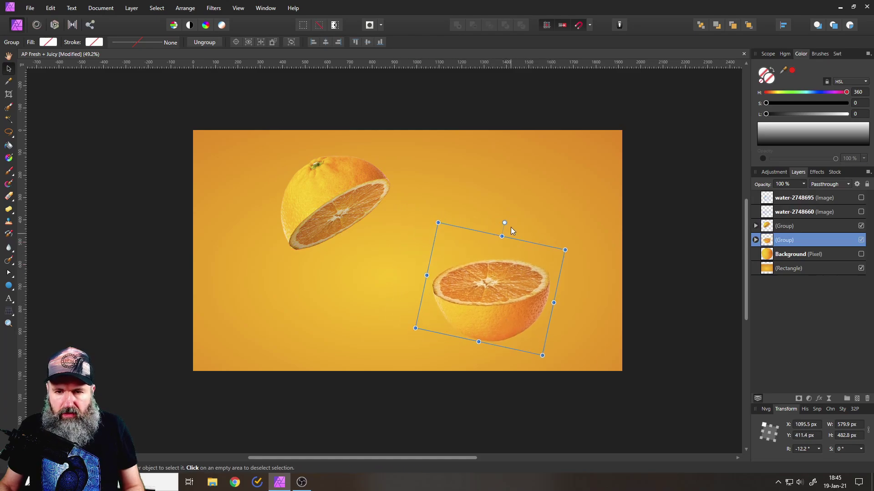
drag(504, 222, 513, 226)
drag(498, 306, 490, 302)
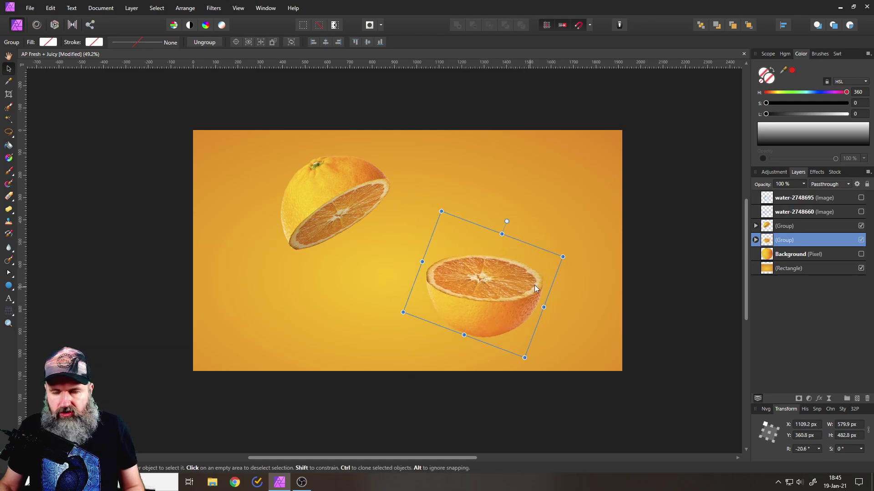
Step: Show the water-2748660 splash image and add an HSL adjustment layer above it
click(779, 212)
click(861, 212)
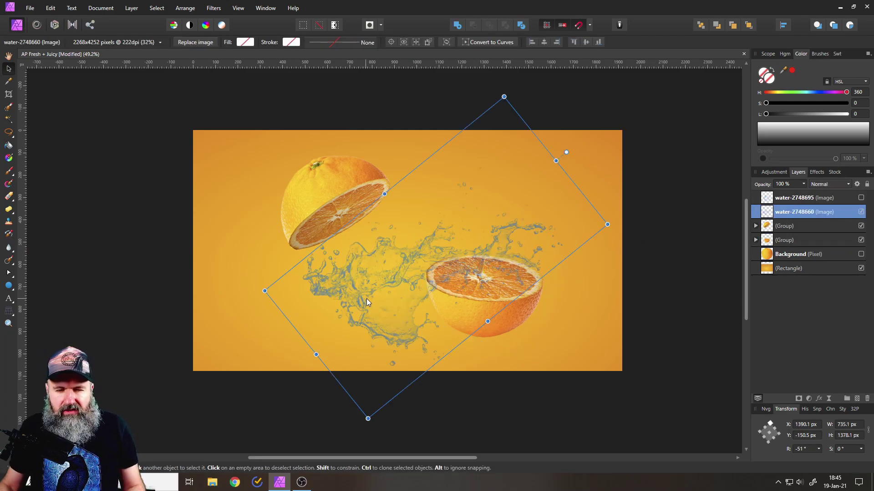
click(809, 399)
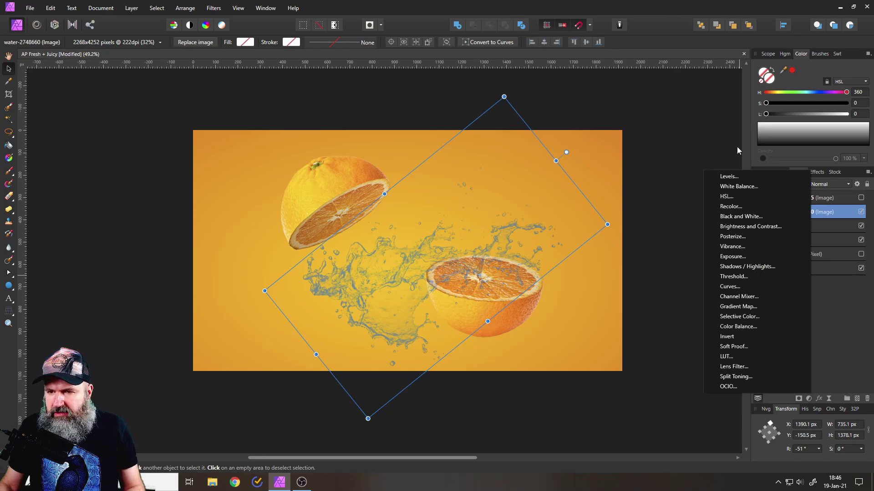
click(738, 196)
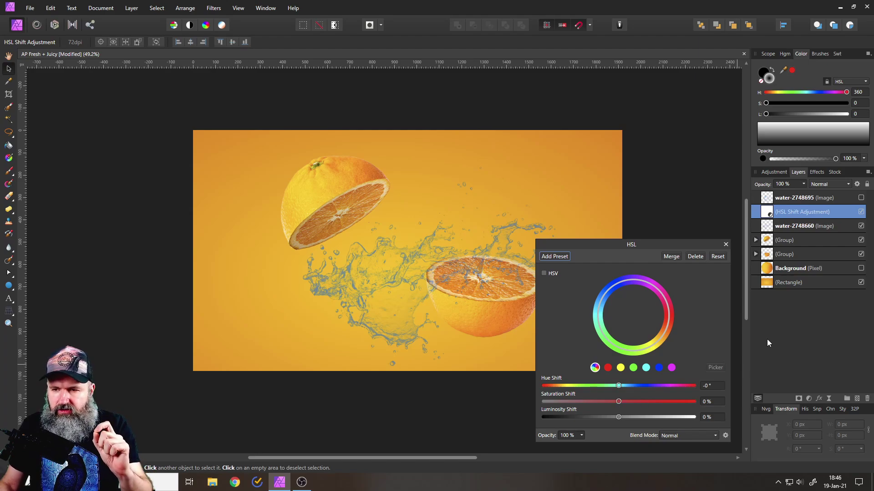
click(794, 226)
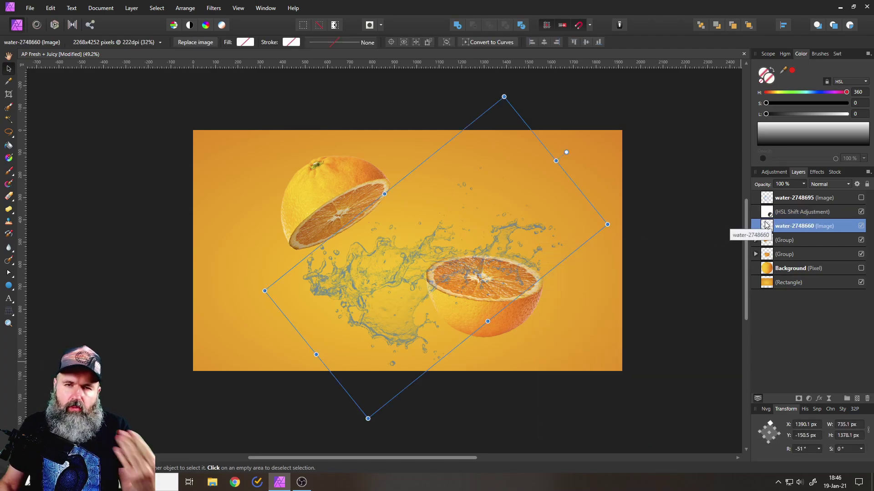
Step: Show the water-2748695 splash image and group it with the water-2748660 image
click(861, 198)
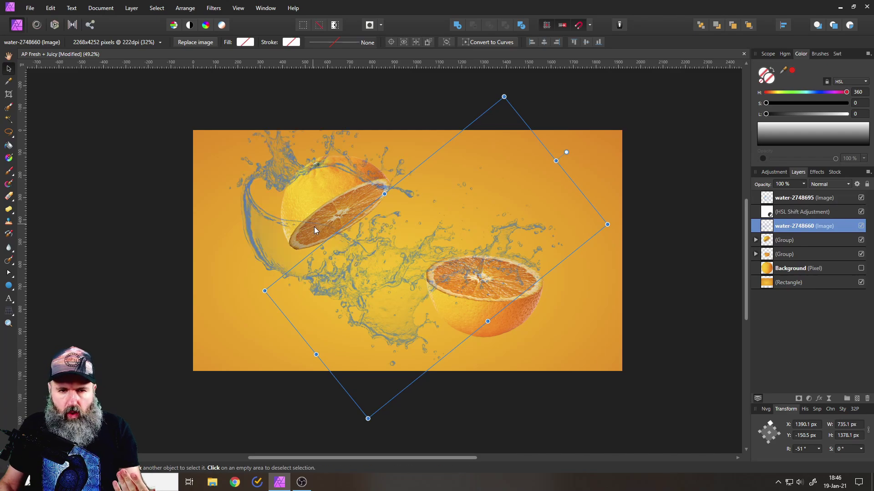
click(764, 203)
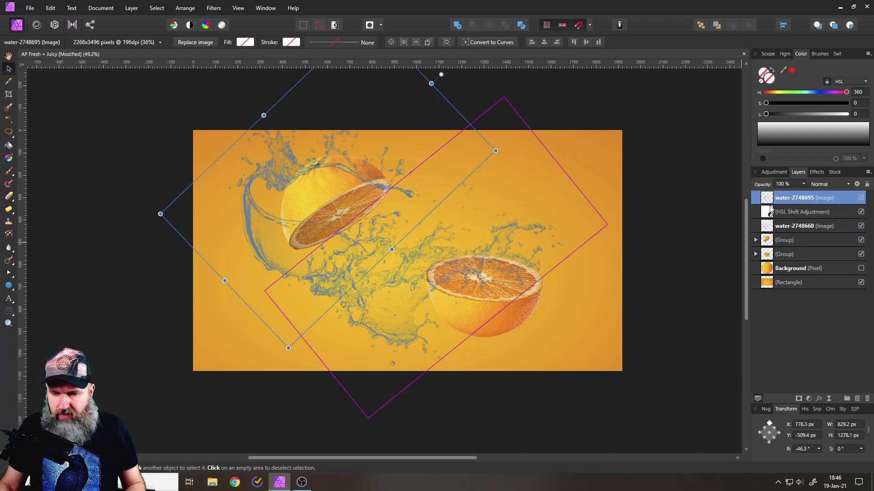
shift+click(769, 228)
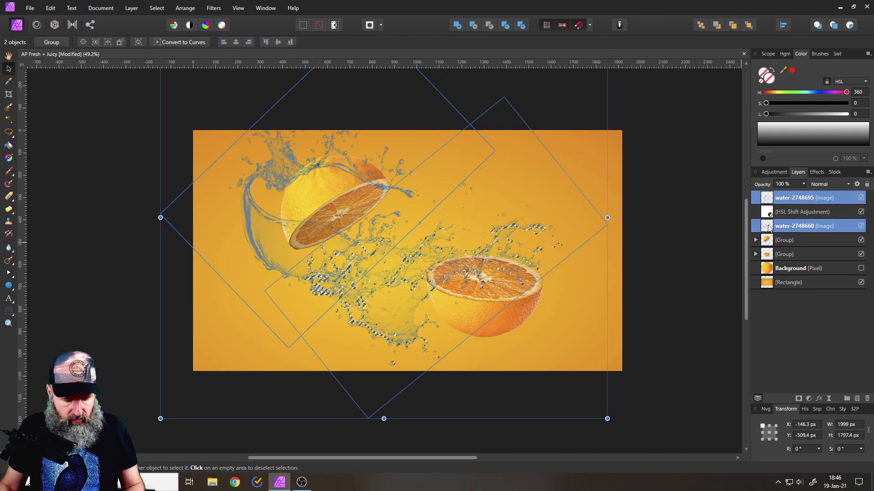
key(ctrl+g)
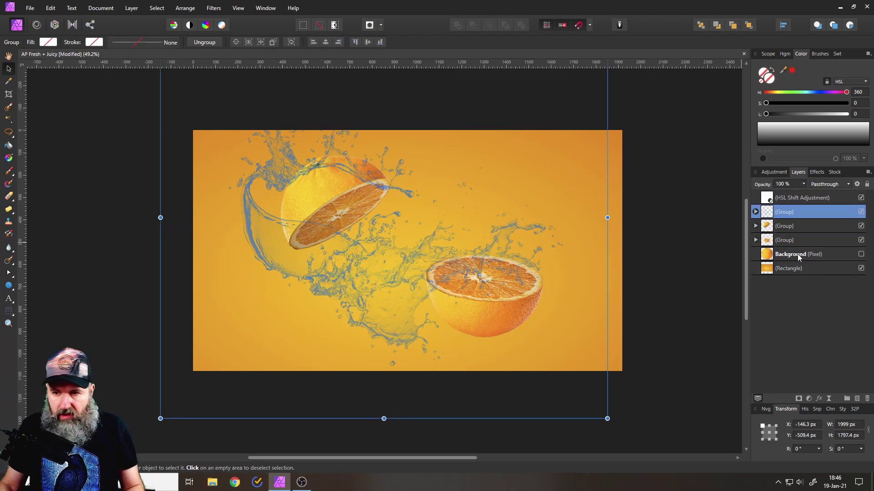
Step: Move the HSL adjustment to the top inside the water group and set its Saturation Shift to -100%
click(756, 212)
drag(767, 199, 767, 222)
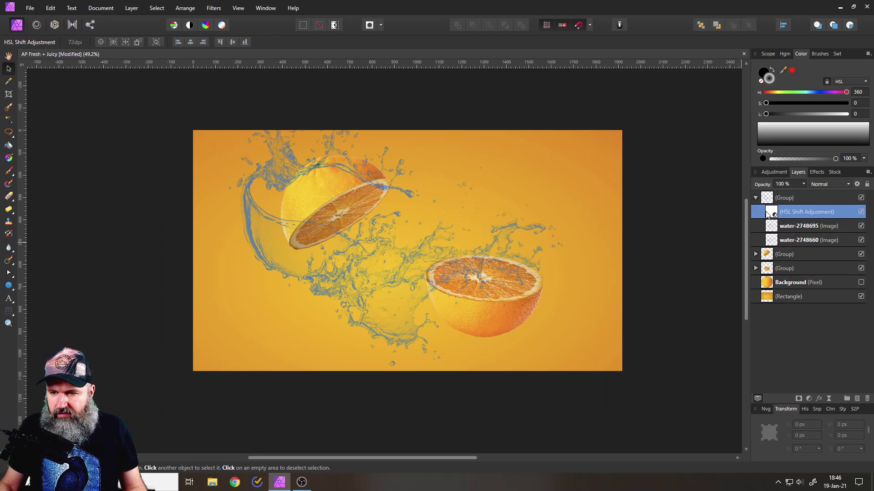
double_click(770, 213)
drag(618, 402, 534, 400)
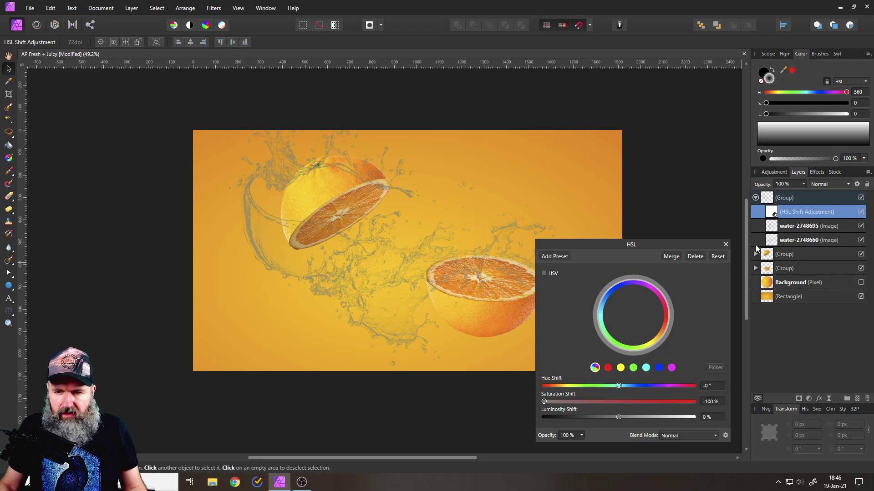
drag(613, 252, 662, 240)
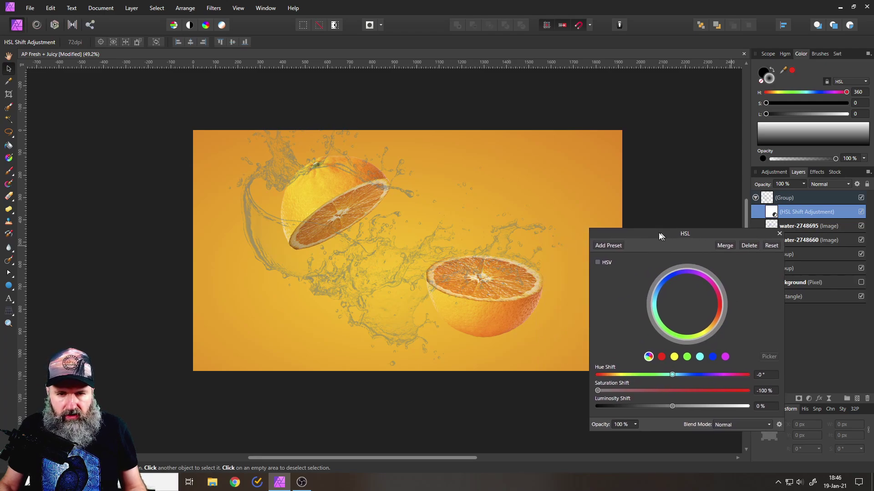
scroll(263, 236, up, 2)
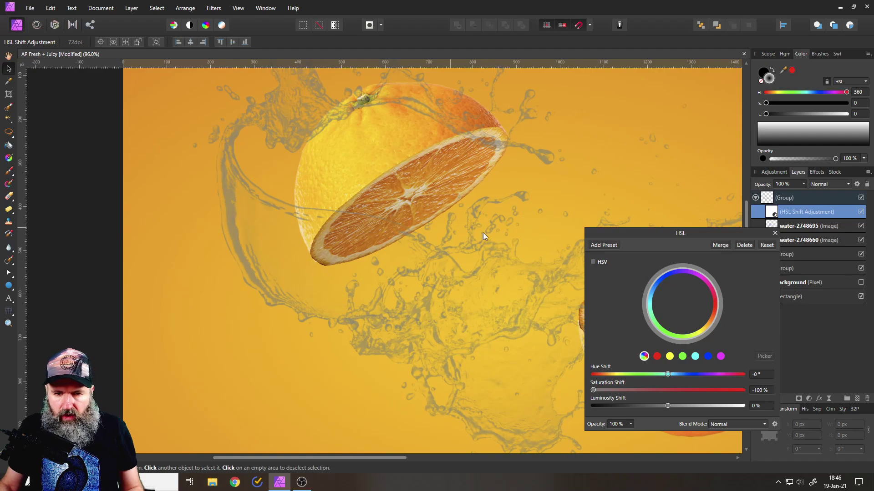
drag(699, 233, 591, 214)
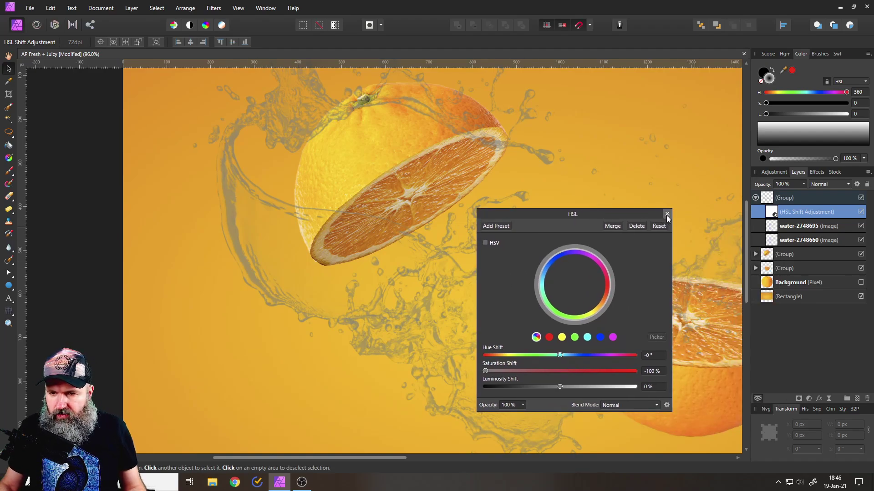
click(667, 214)
Step: Set the water group's blend mode to Add
click(769, 201)
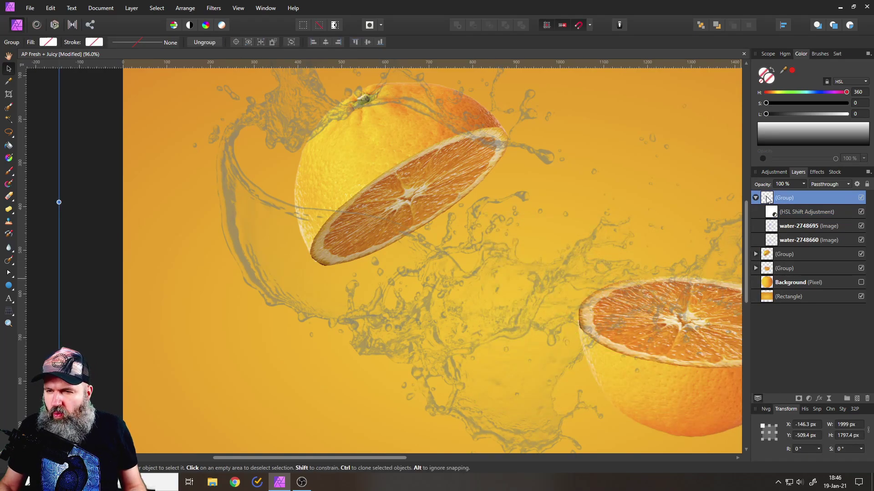
click(823, 185)
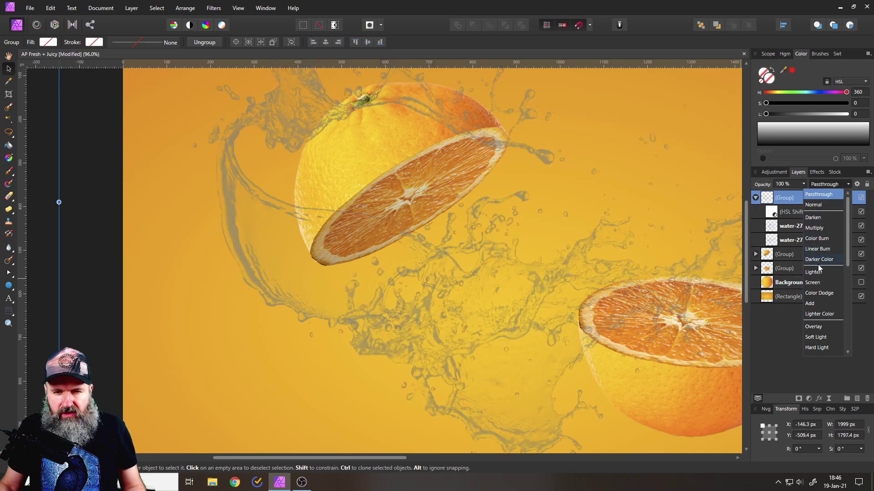
click(810, 304)
scroll(488, 290, down, 5)
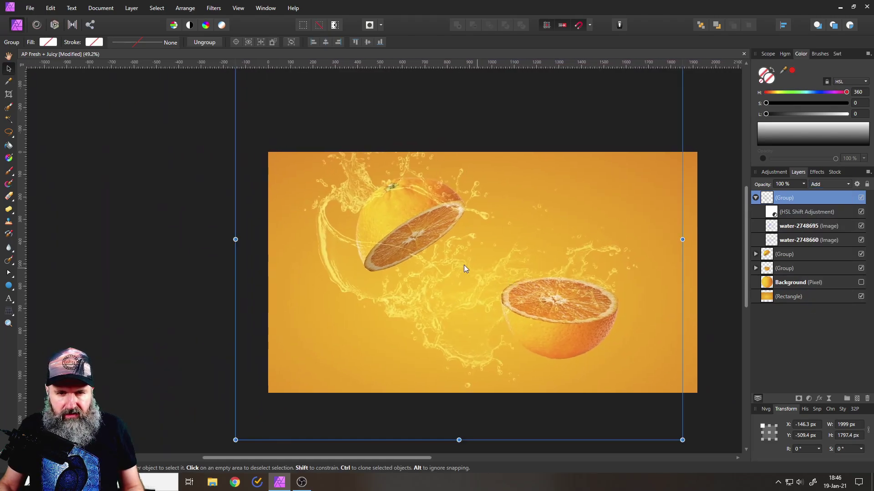
scroll(455, 268, up, 2)
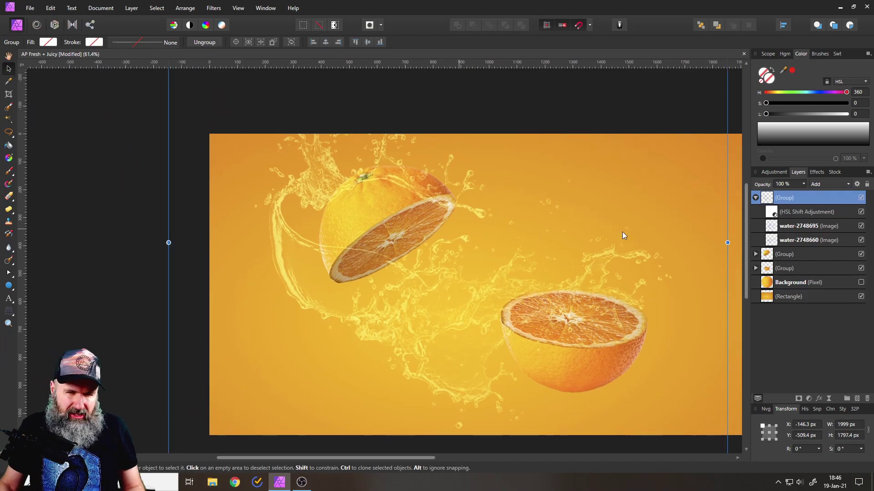
click(818, 185)
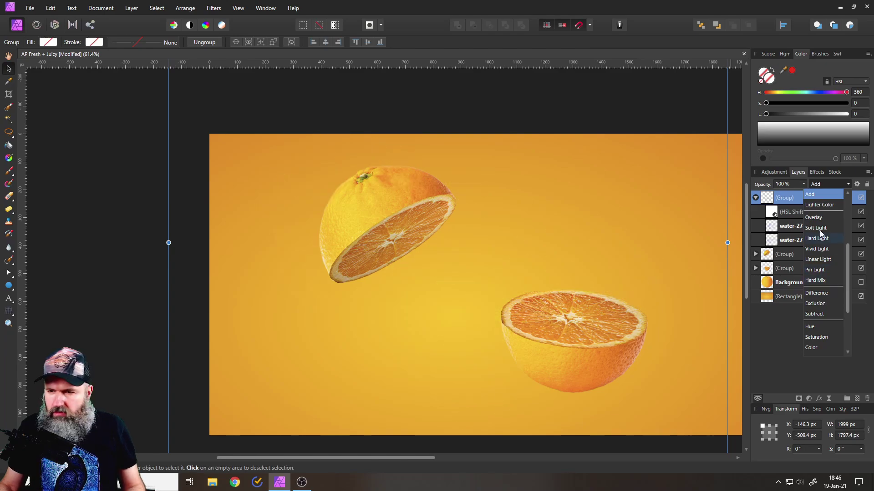
click(818, 194)
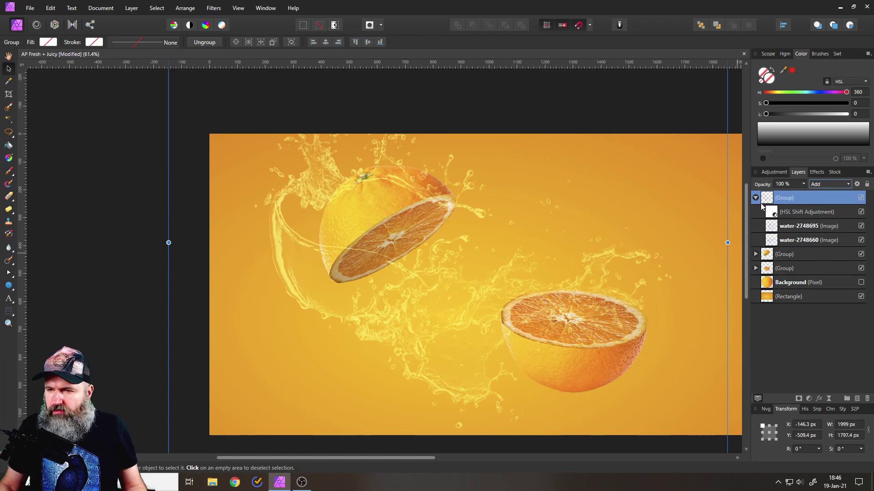
Step: Move the water-2748660 splash to the right so it surrounds the lower orange half
click(773, 230)
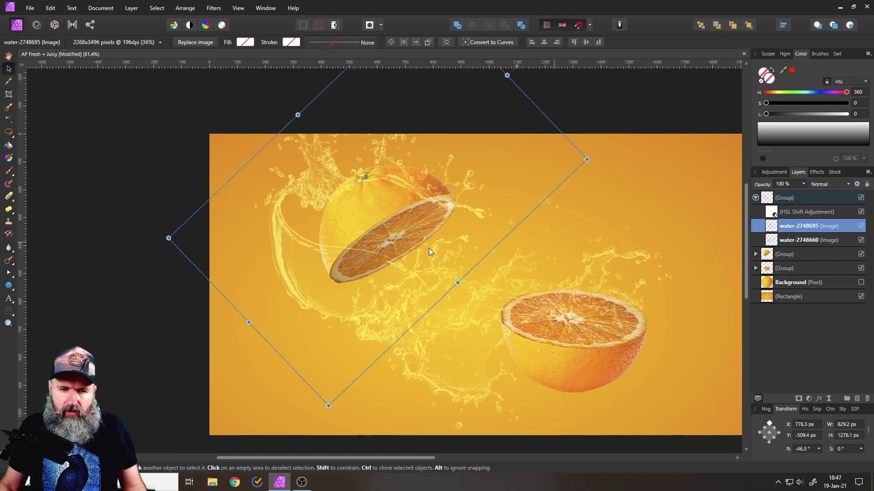
click(779, 240)
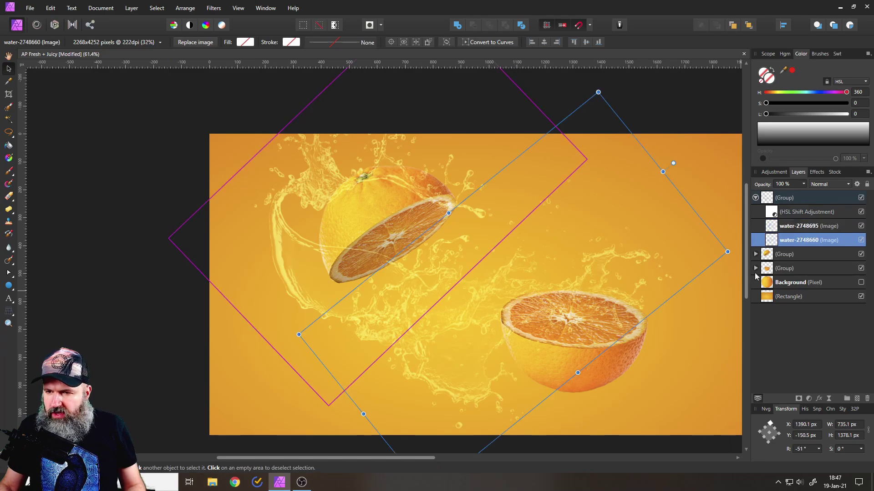
drag(500, 304, 556, 375)
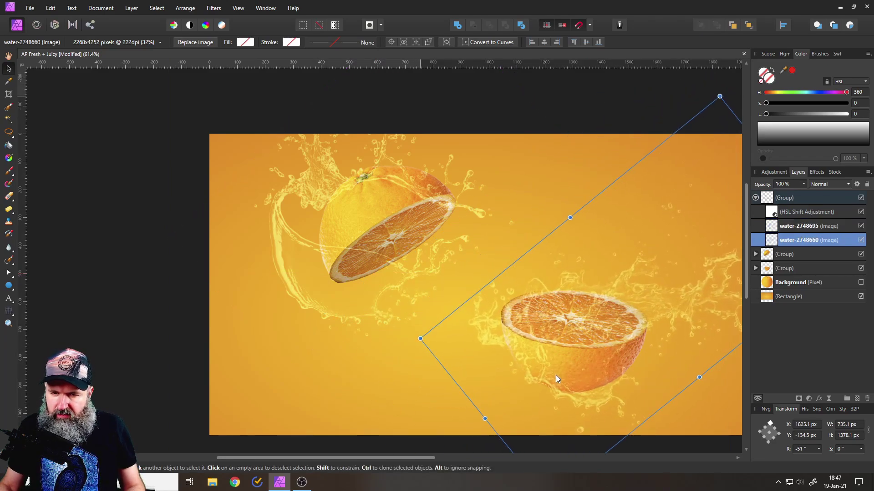
Step: Move the water group beneath both orange half groups in the layer stack
click(767, 198)
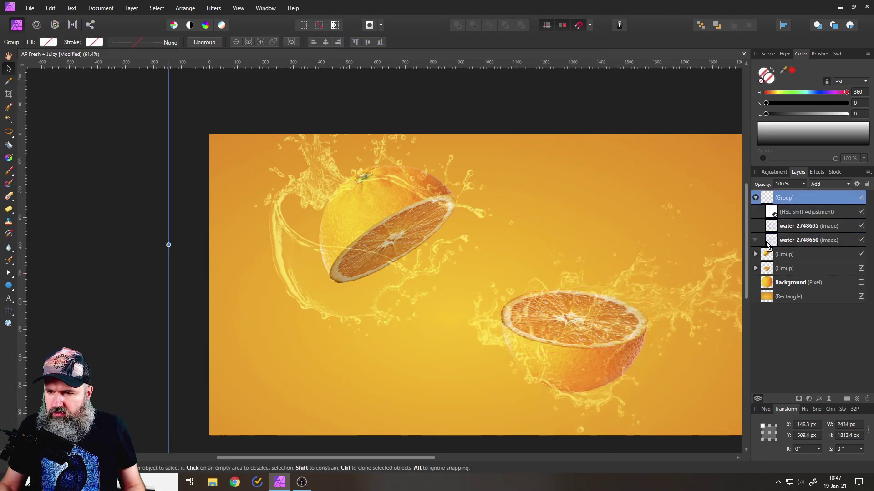
drag(766, 242, 772, 284)
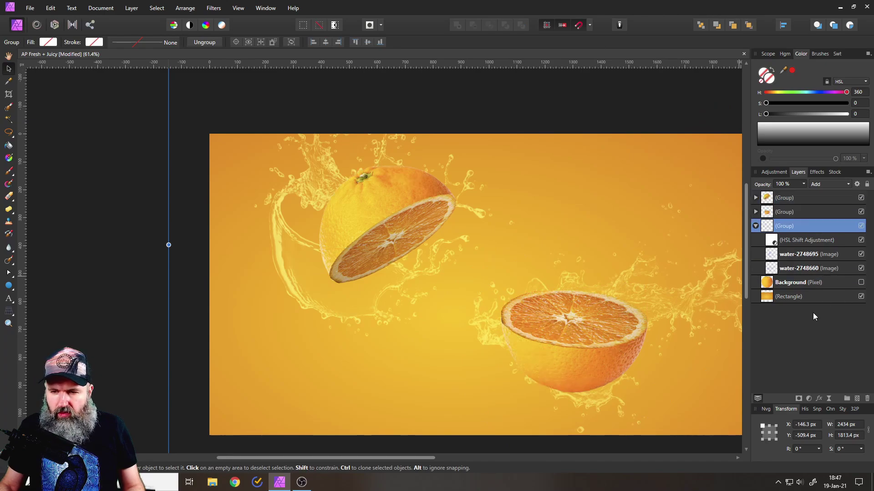
scroll(615, 313, right, 5)
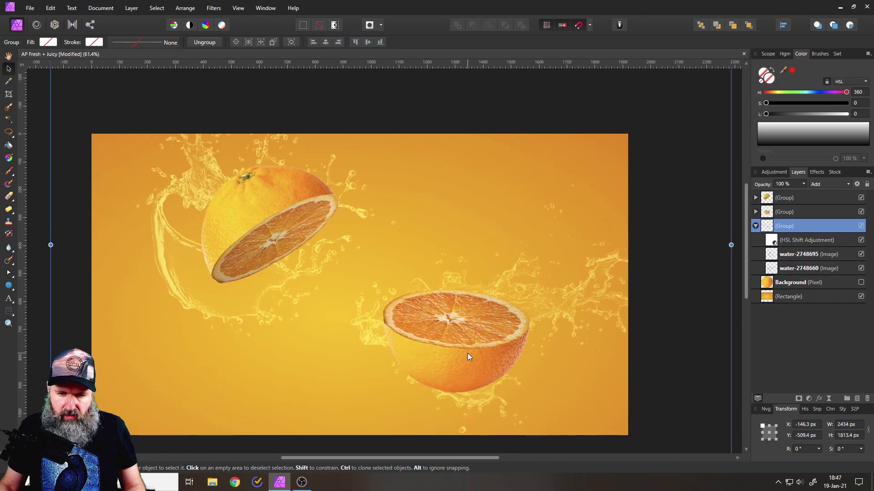
Step: Shift the lower orange half down and slightly left, and reposition and enlarge the water-2748660 splash around it to about 868 × 1627 px
drag(468, 353, 449, 386)
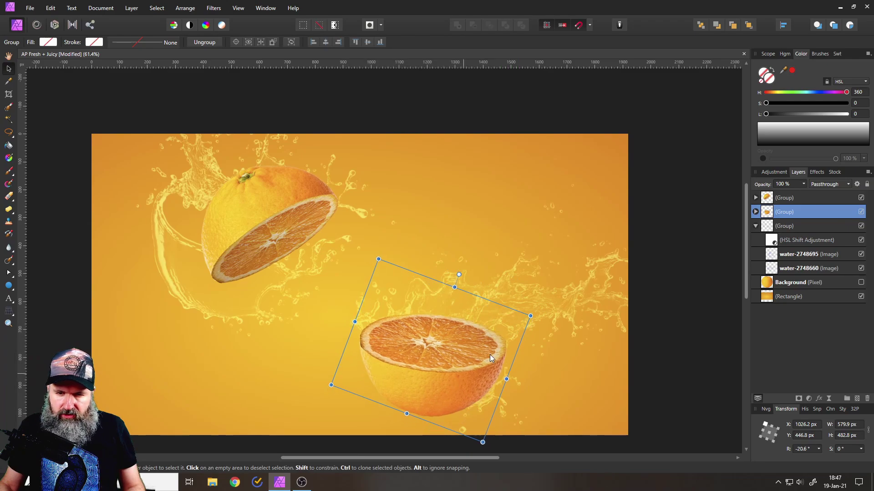
click(777, 267)
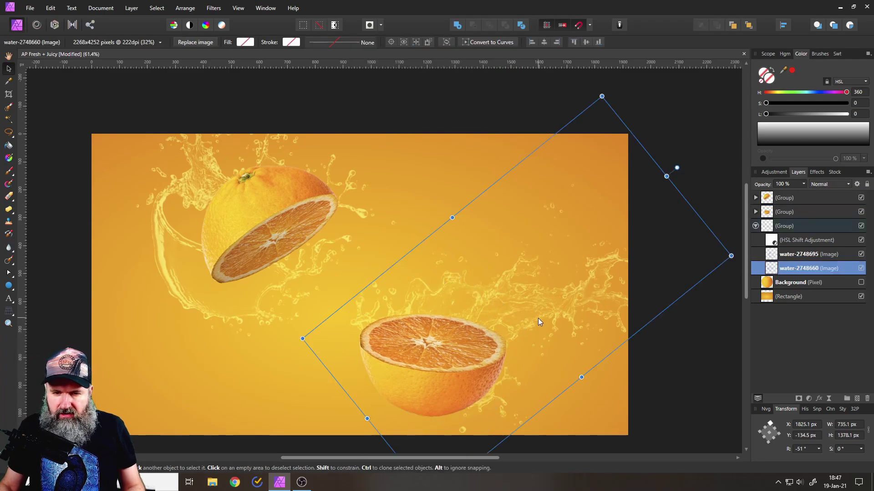
drag(538, 318, 520, 340)
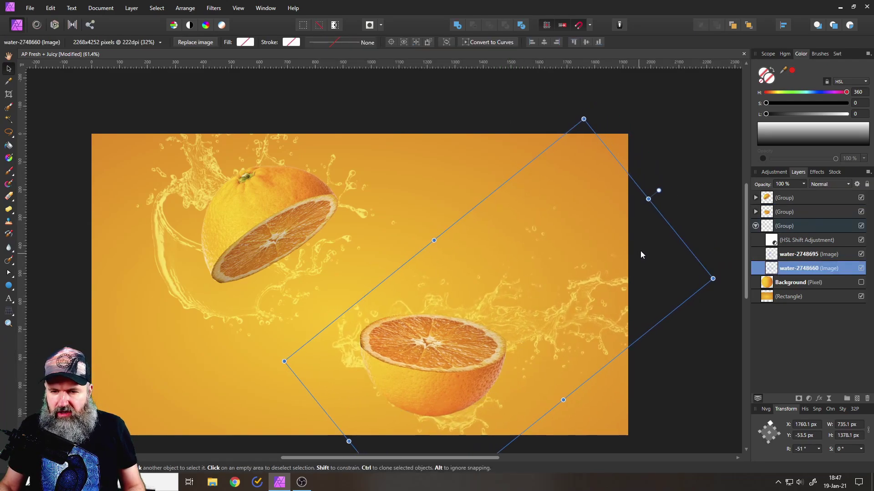
drag(583, 119, 617, 79)
drag(604, 244, 606, 244)
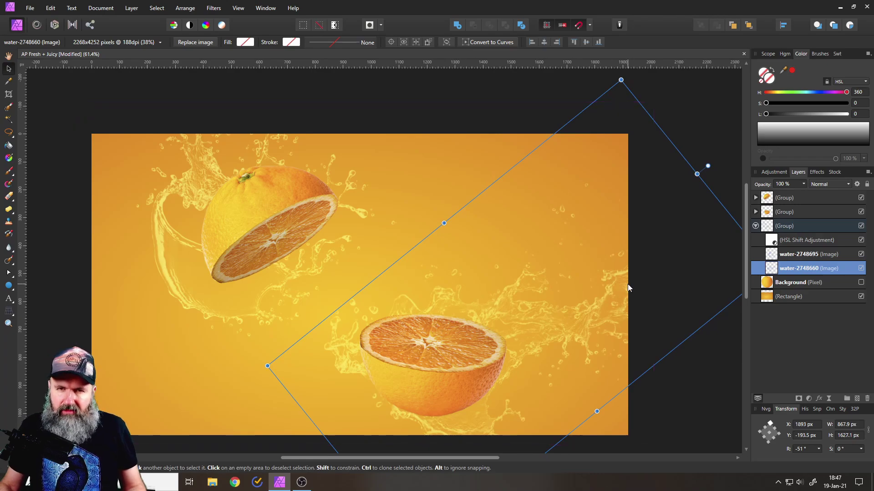
Step: Duplicate the water-2748660 splash twice and reduce the opacity of the topmost copy
right_click(776, 273)
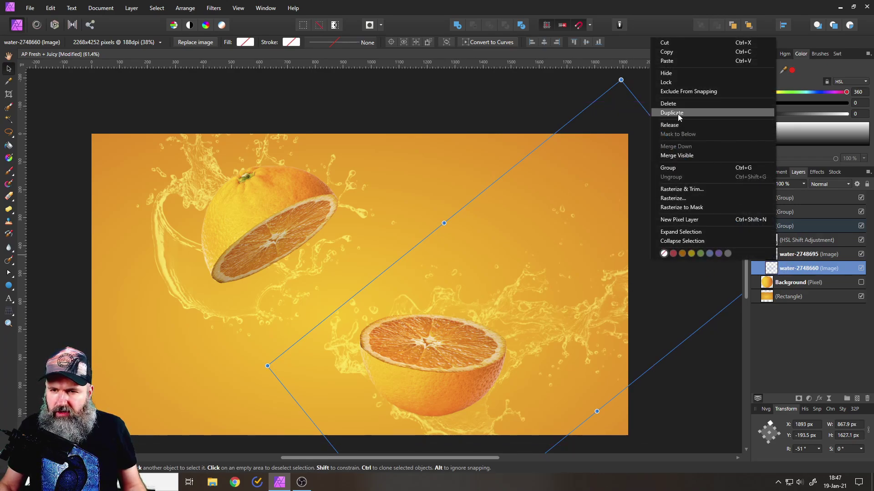
click(678, 114)
right_click(777, 274)
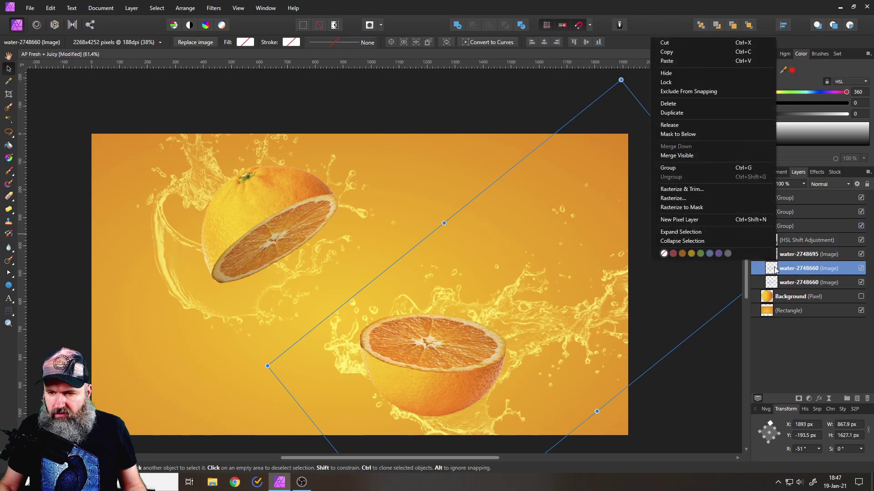
click(682, 115)
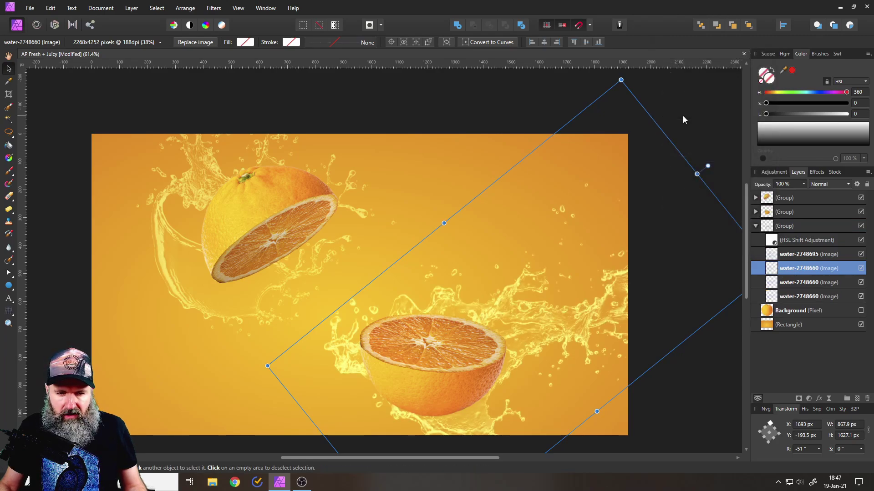
click(793, 183)
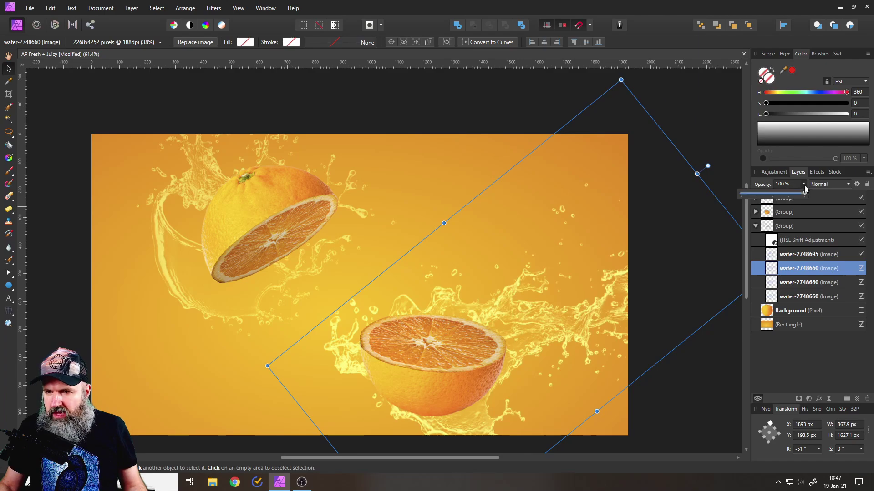
drag(805, 195, 782, 193)
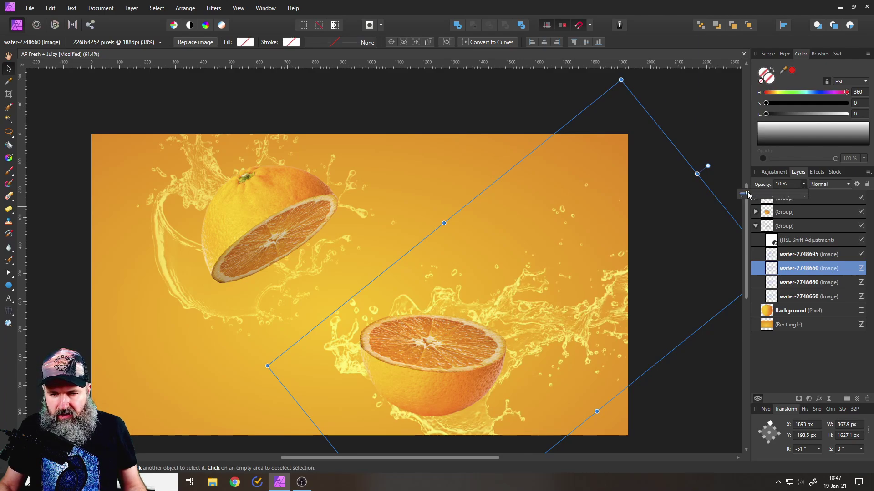
Step: Move the water-2748695 splash upward so it arcs above the upper orange half
click(767, 257)
click(212, 298)
click(195, 301)
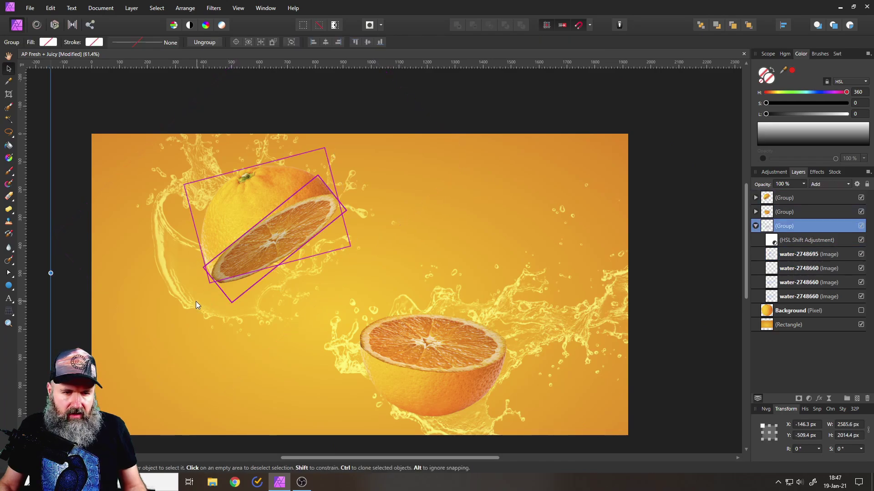
click(781, 255)
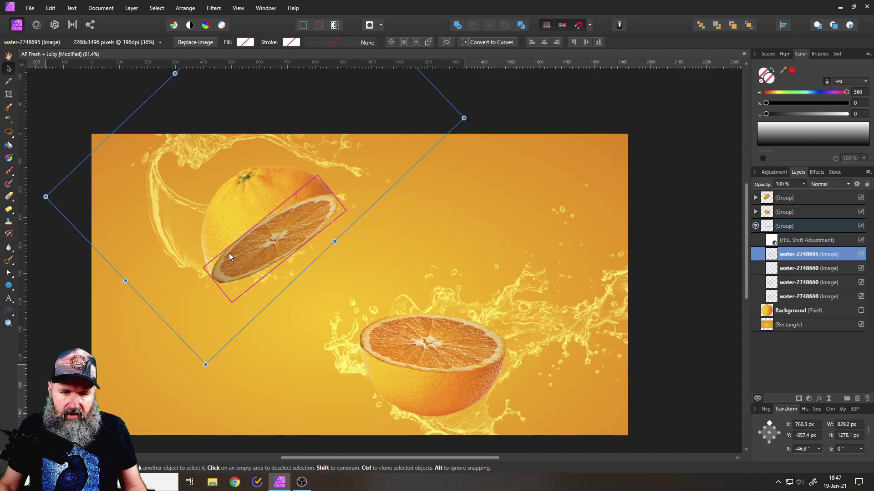
Step: Move the upper orange half slightly down and left and rotate it to about 32°
click(246, 225)
mouse_move(245, 225)
mouse_down()
mouse_move(252, 247)
mouse_move(238, 234)
mouse_up()
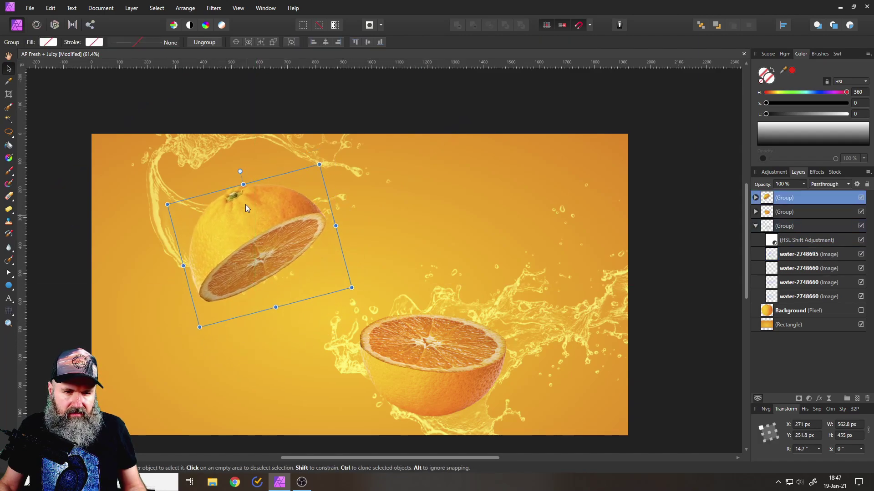
drag(229, 172, 220, 176)
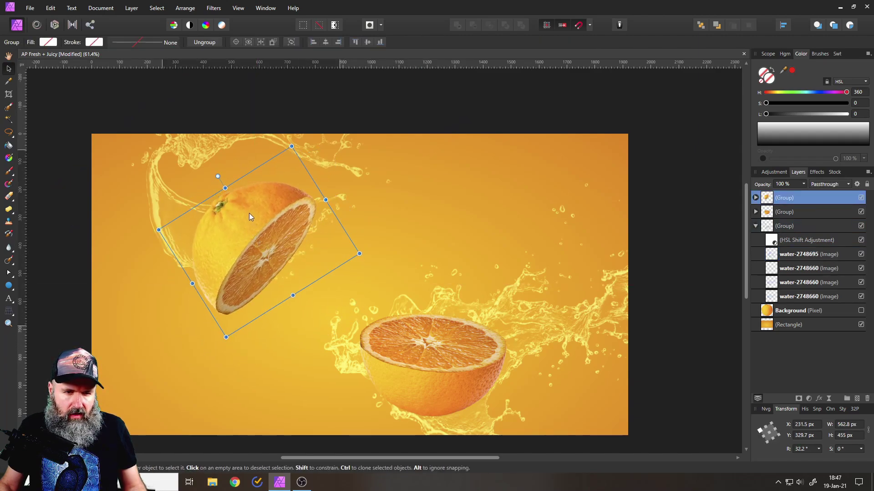
Step: Enlarge the water-2748695 splash to about 942 × 1453 px and position it around the upper orange half
click(176, 205)
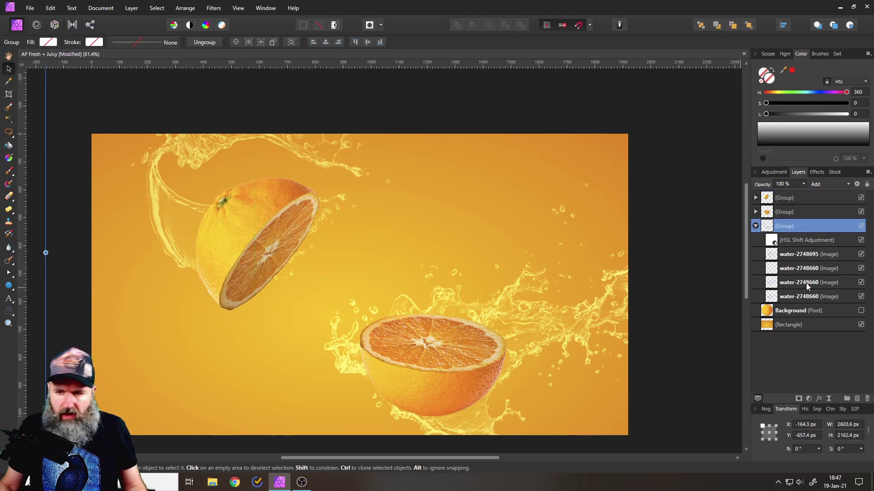
click(772, 254)
drag(114, 190, 184, 226)
drag(205, 388, 223, 303)
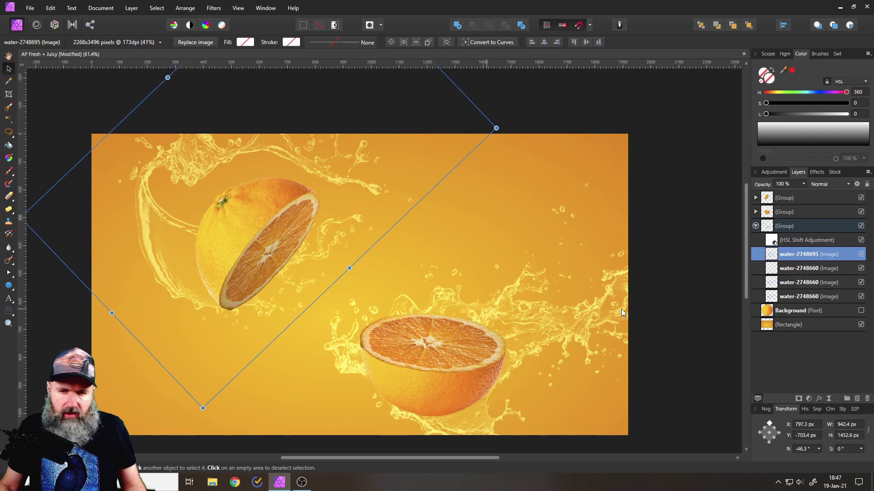
Step: Duplicate the water-2748695 splash and set the copy's opacity to 69%
right_click(773, 261)
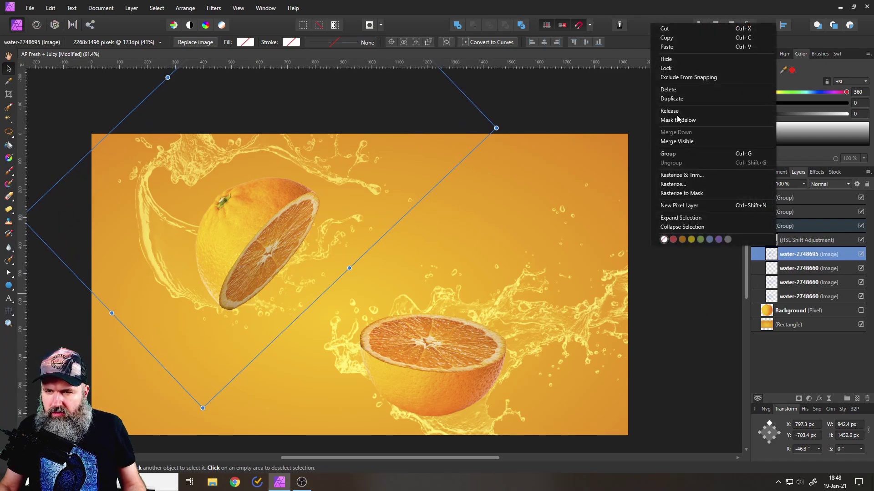
click(678, 99)
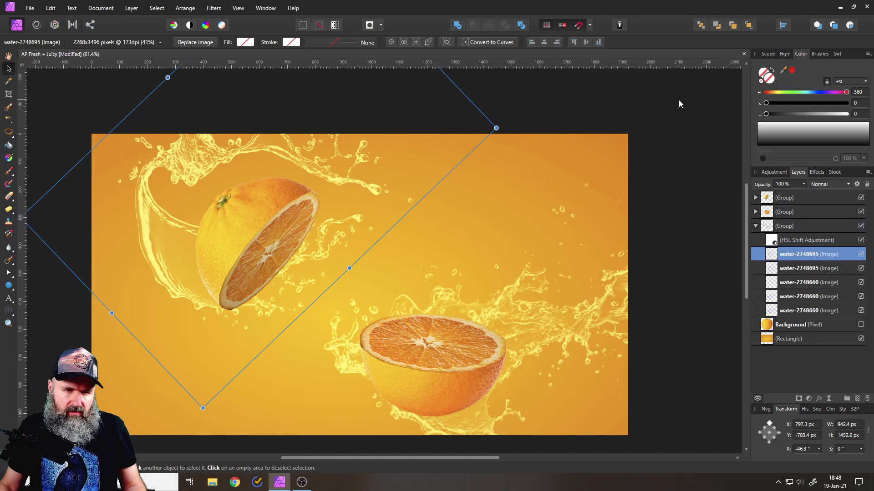
click(803, 184)
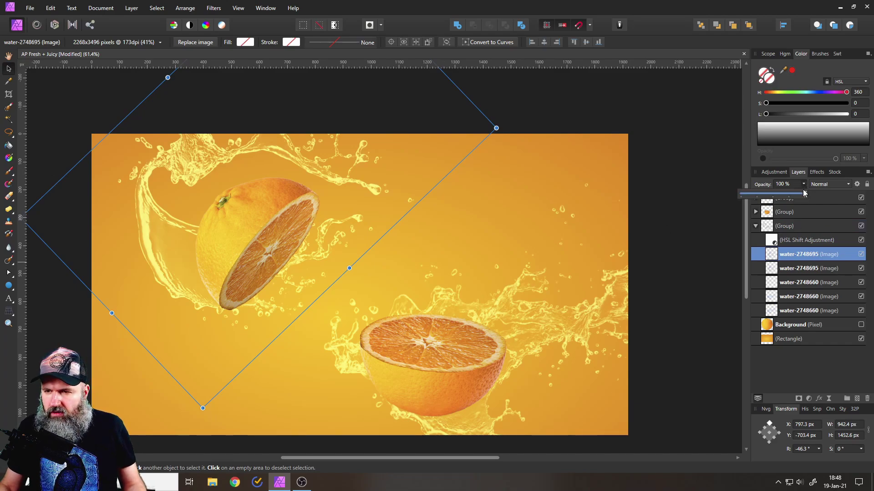
drag(804, 196, 794, 197)
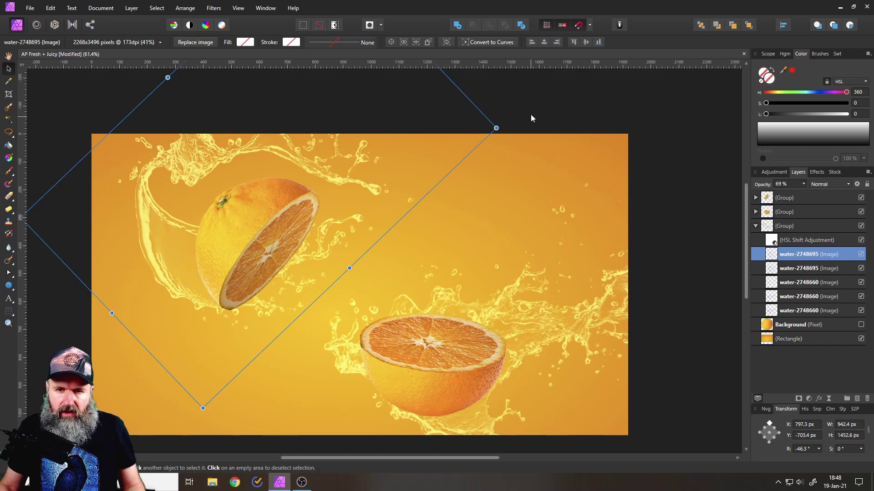
Step: Select the upper orange half's group at the top of the layer stack and review the whole composition
click(450, 262)
scroll(464, 241, down, 1)
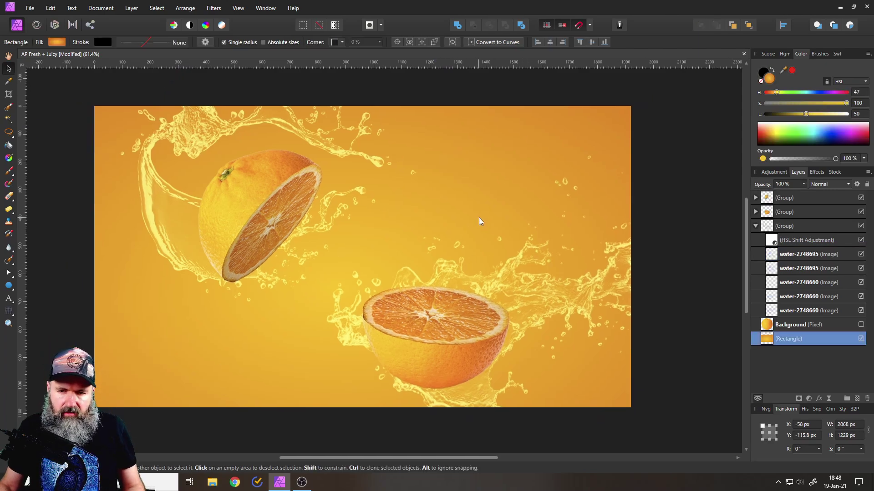
click(764, 200)
scroll(412, 280, down, 1)
scroll(431, 290, up, 1)
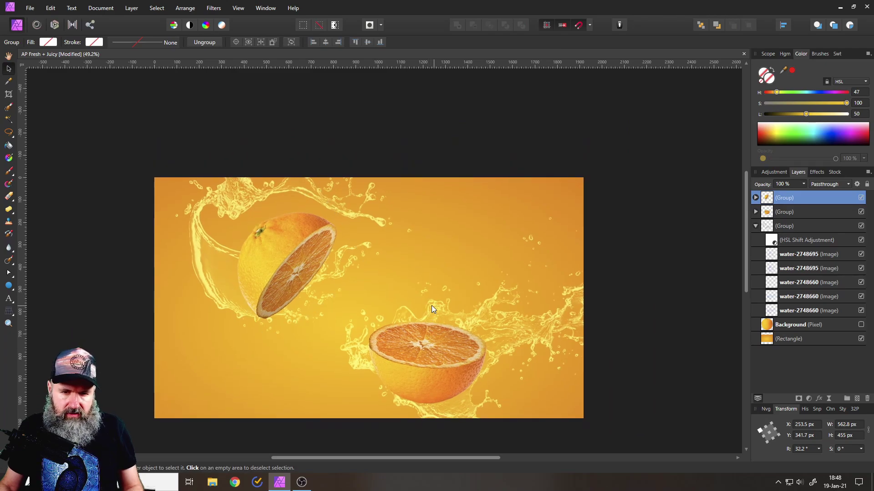
scroll(432, 304, up, 1)
scroll(444, 286, down, 1)
scroll(454, 271, up, 1)
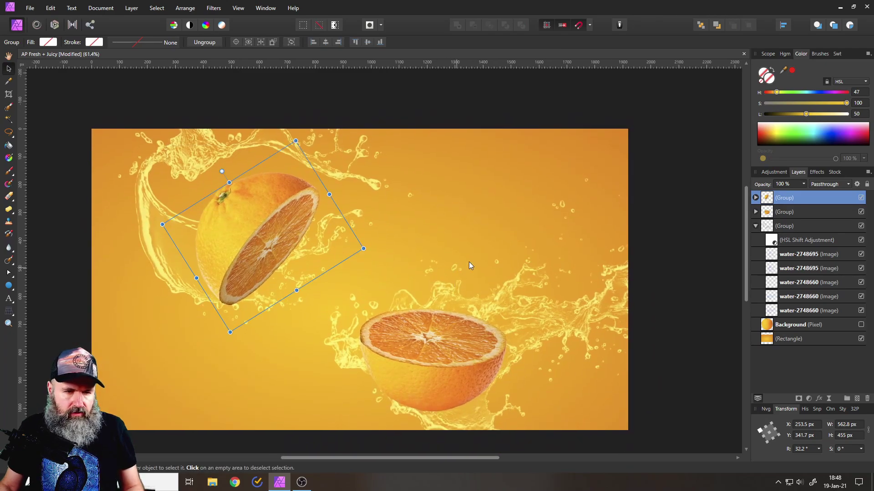
Step: Add the artistic text "Fresh & Juicy" across the oranges in white Get Show font at about 503 pt
click(8, 299)
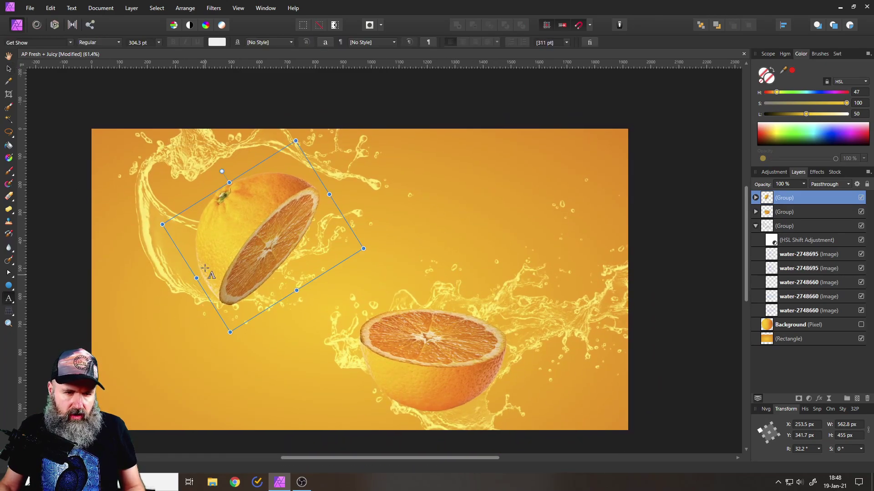
drag(201, 234, 272, 336)
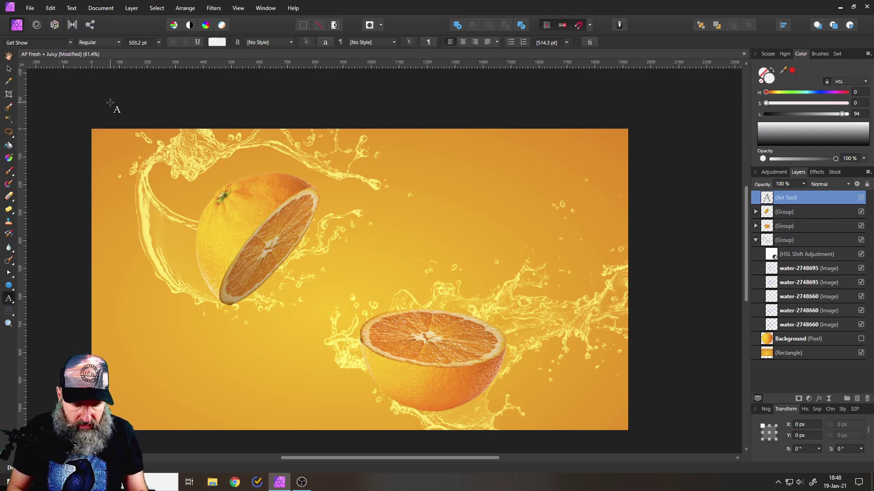
text(Fres)
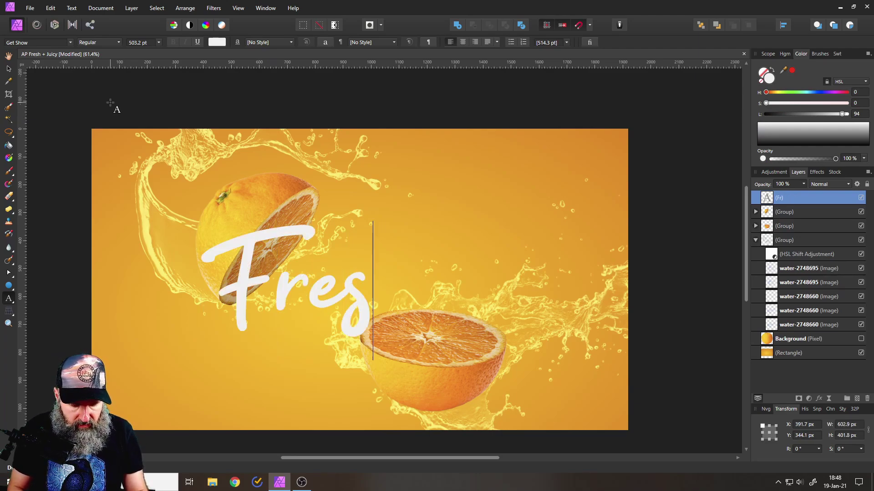
text(h & )
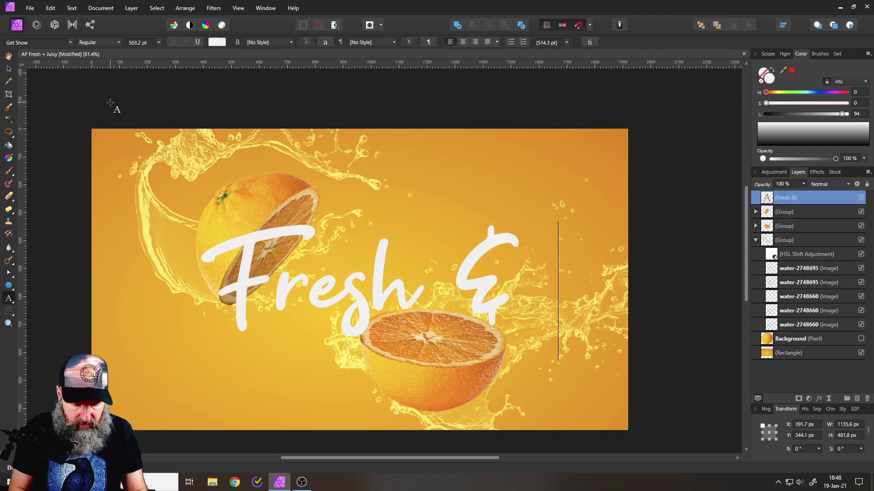
text(J uicy)
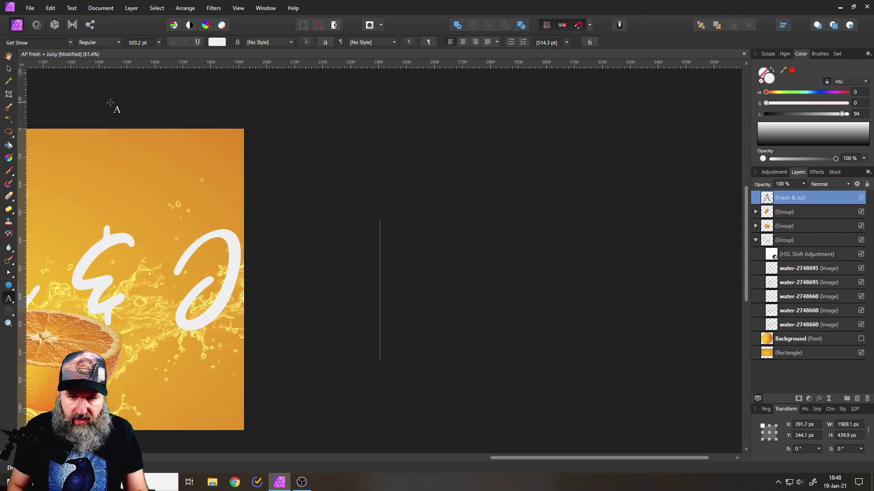
key(Escape)
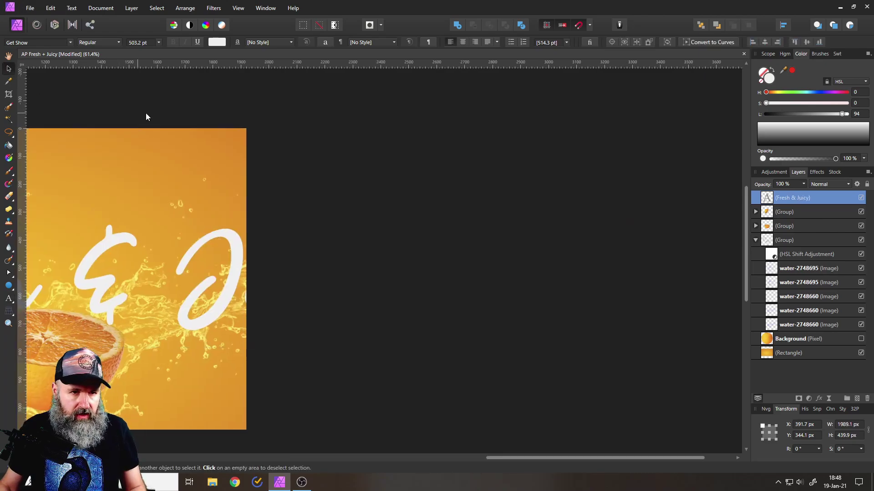
Step: Scale the "Fresh & Juicy" text to about 1677 × 371 px and centre it on the artwork
drag(146, 117, 474, 97)
drag(548, 267, 417, 254)
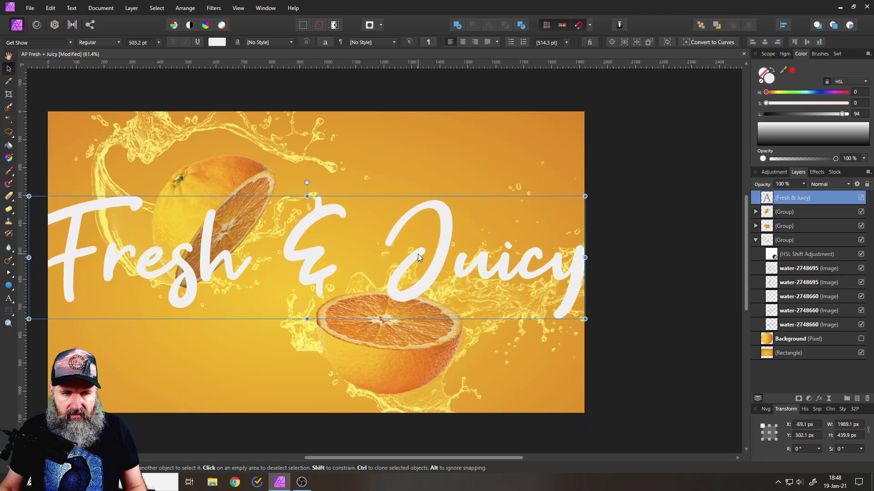
drag(575, 317, 480, 293)
drag(346, 245, 370, 268)
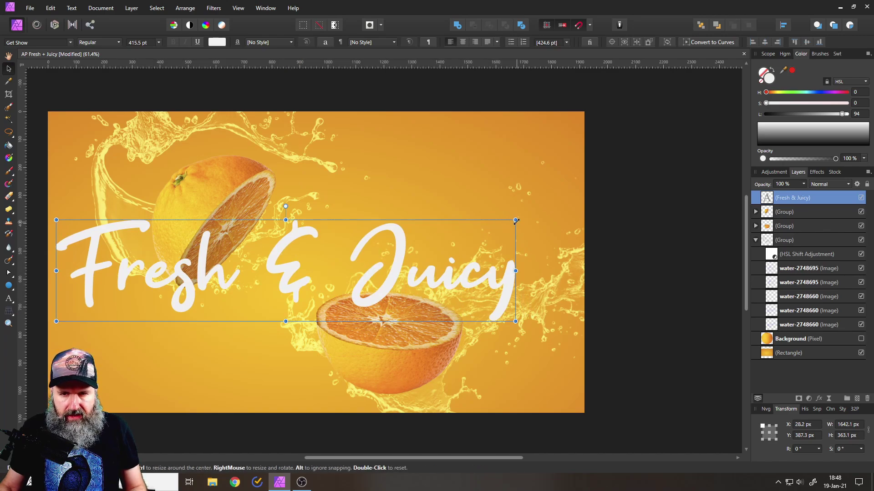
drag(516, 219, 578, 206)
drag(454, 254, 452, 254)
drag(575, 320, 549, 319)
drag(534, 283, 534, 278)
Step: Duplicate the "Fresh & Juicy" text layer and hide the lower copy as a backup
right_click(769, 202)
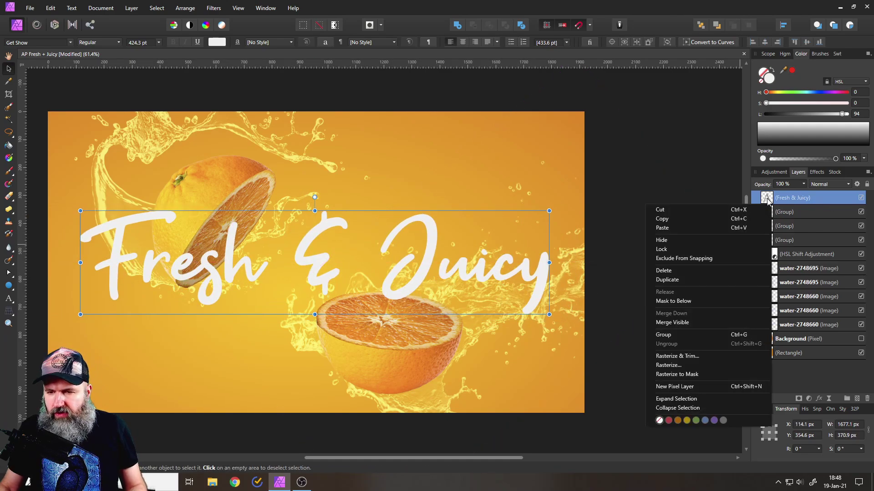
click(685, 278)
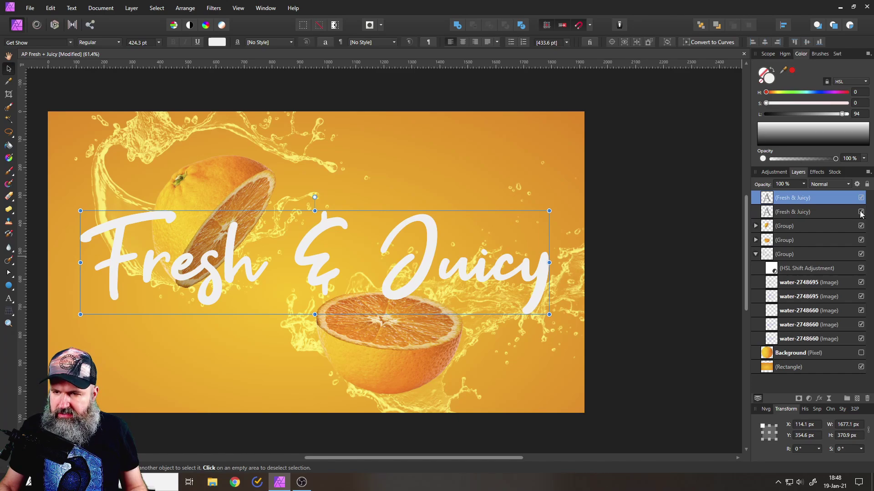
Step: Rasterize the top "Fresh & Juicy" text and rotate it counter-clockwise to about 31°
right_click(765, 199)
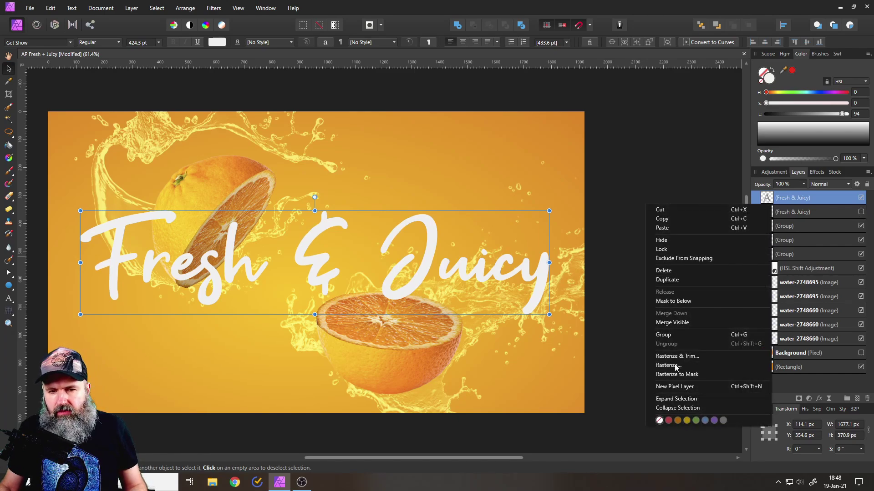
click(667, 365)
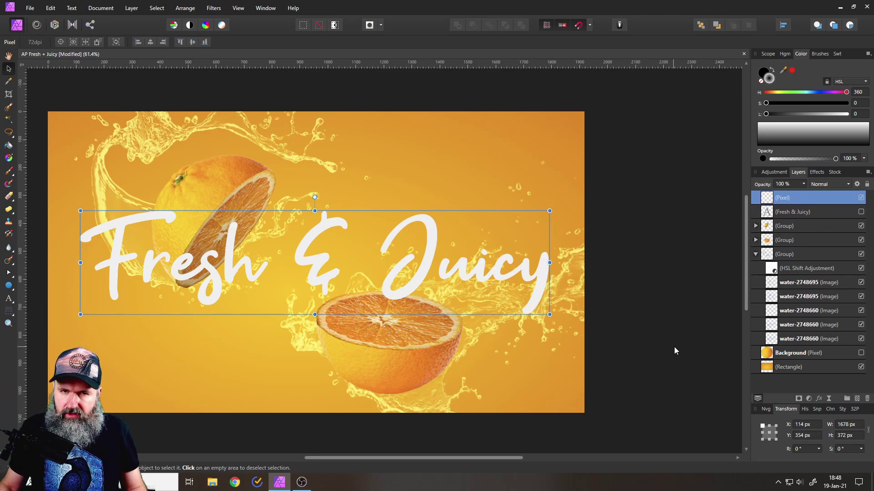
drag(313, 197, 273, 199)
drag(273, 199, 273, 198)
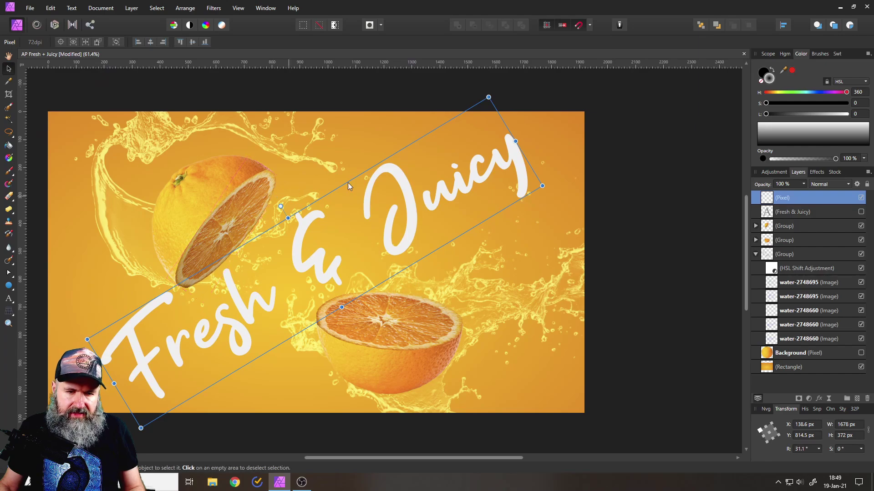
Step: Resize the rotated "Fresh & Juicy" lettering to about 1530 × 504 px, making it narrower and taller, and shift it slightly upward
drag(515, 141, 480, 161)
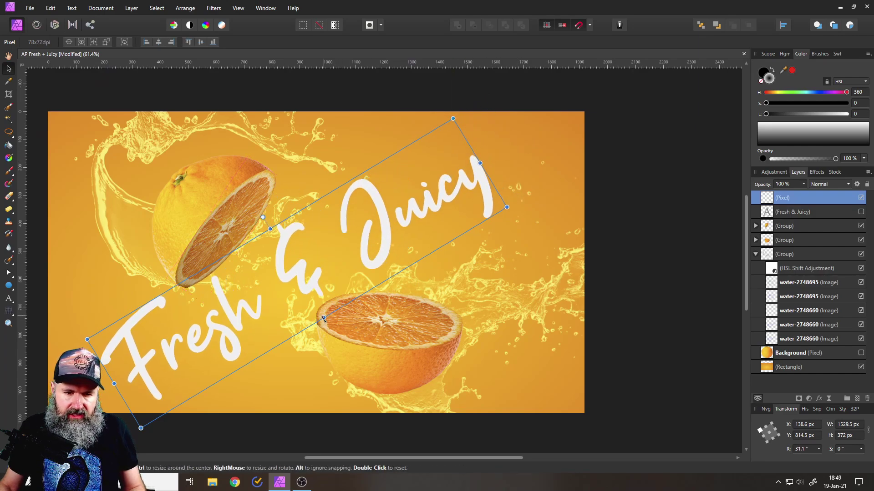
drag(324, 317, 342, 330)
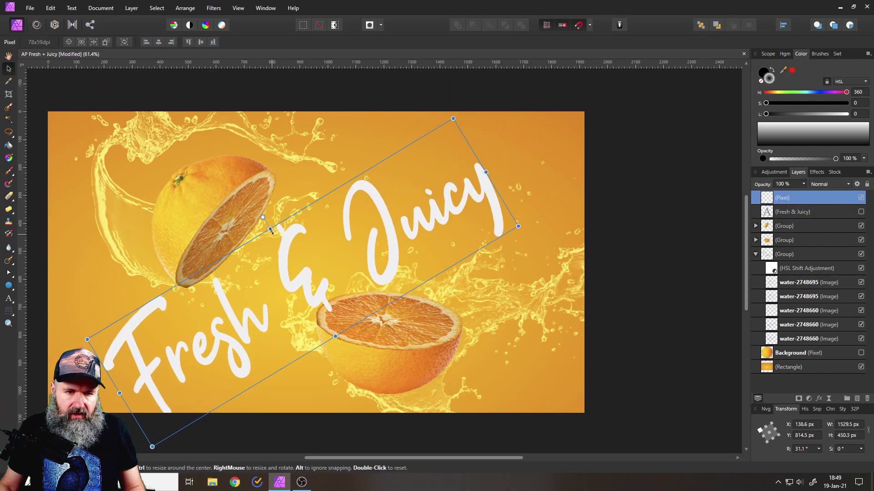
drag(270, 228, 262, 216)
drag(287, 267, 282, 247)
Step: Mesh-warp the lettering so it narrows at the middle, bending its upper edge down and lower edge slightly up, and apply the warp
click(9, 311)
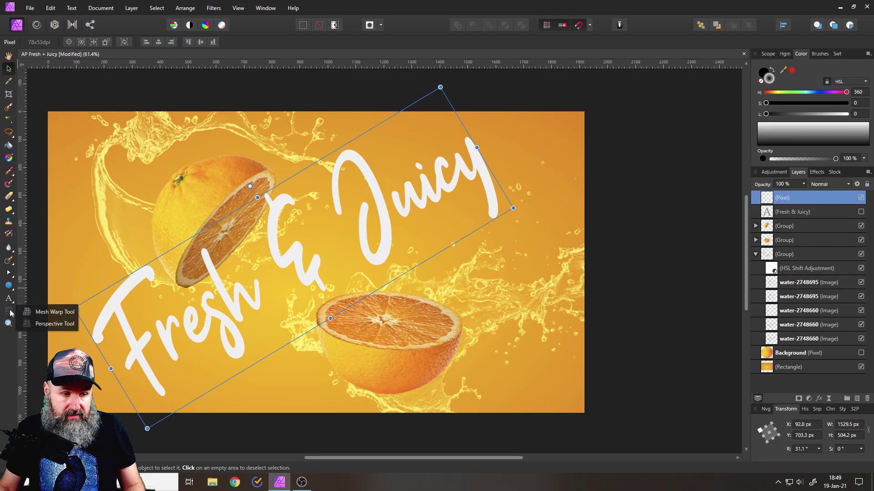
click(44, 312)
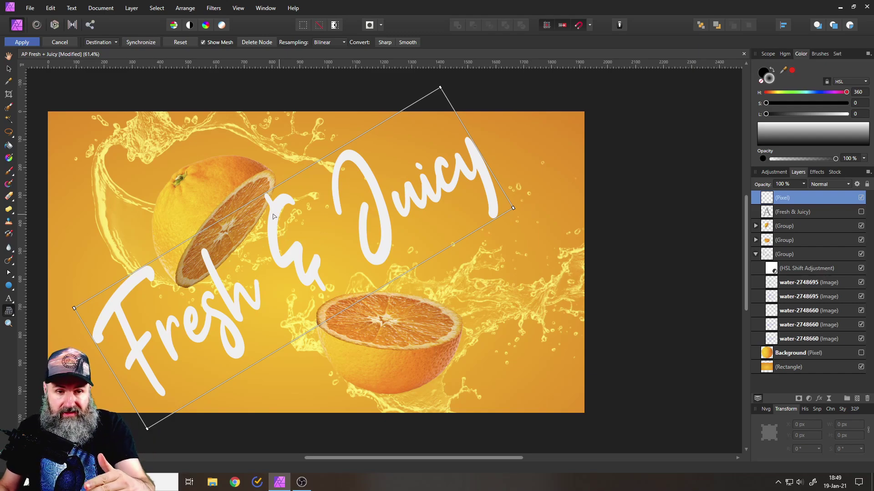
drag(266, 198, 289, 239)
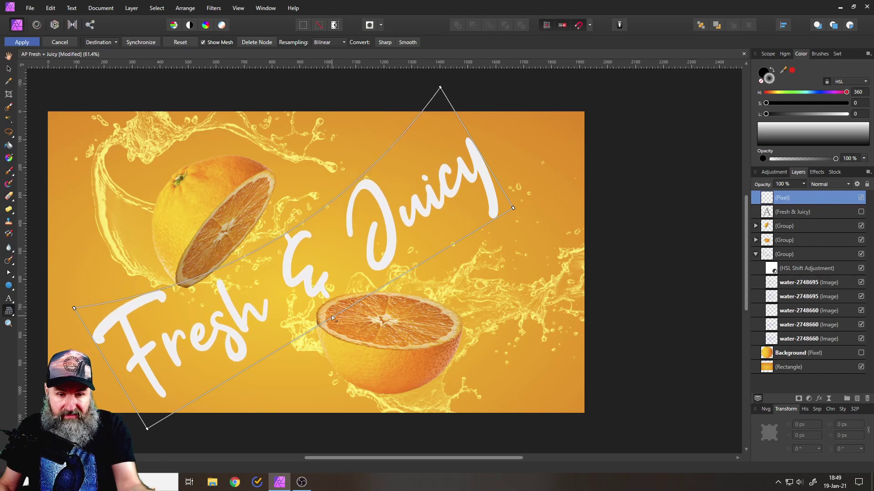
drag(332, 317, 326, 302)
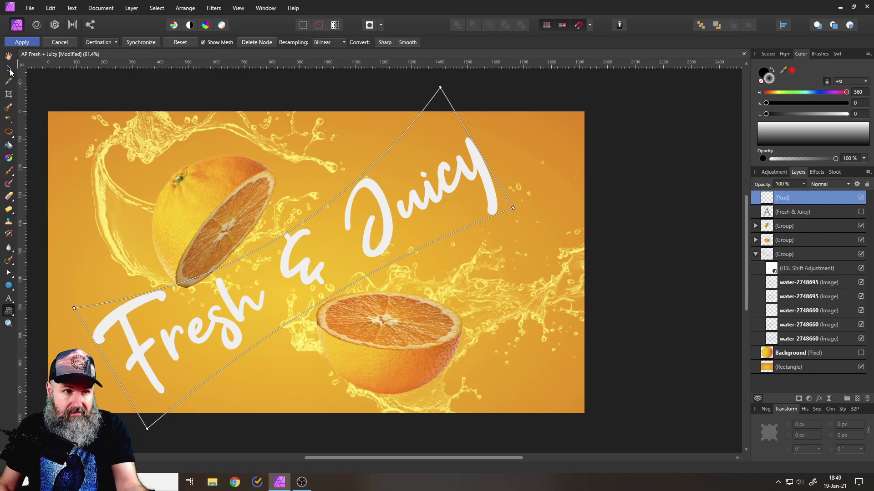
click(24, 43)
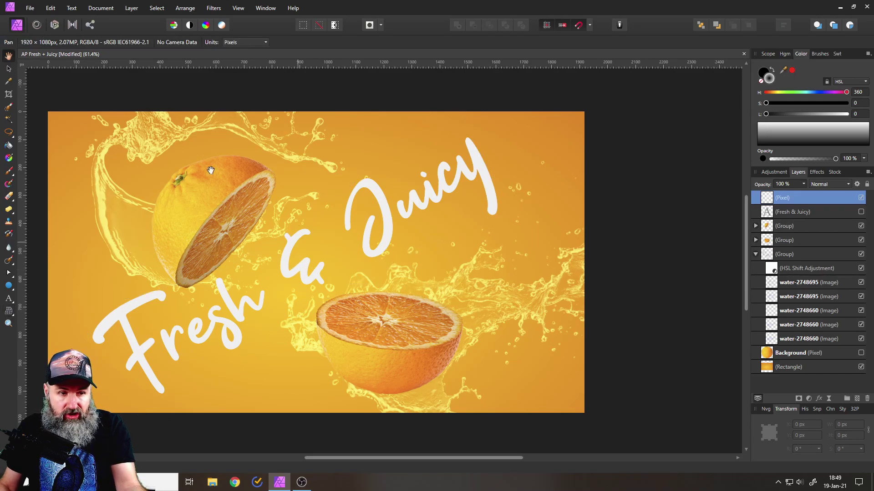
Step: Add a soft Outer Shadow effect to the warped "Fresh & Juicy" lettering and check it against the artwork
click(9, 68)
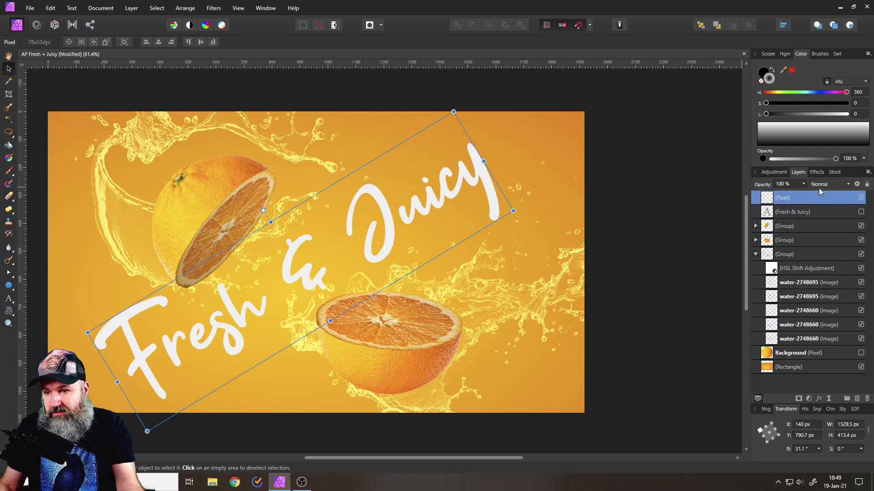
click(816, 173)
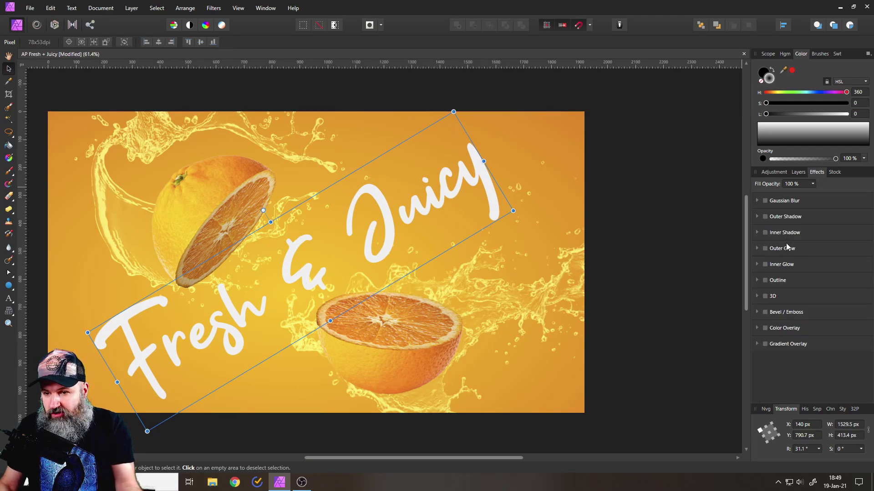
click(780, 216)
drag(782, 259, 799, 248)
click(121, 82)
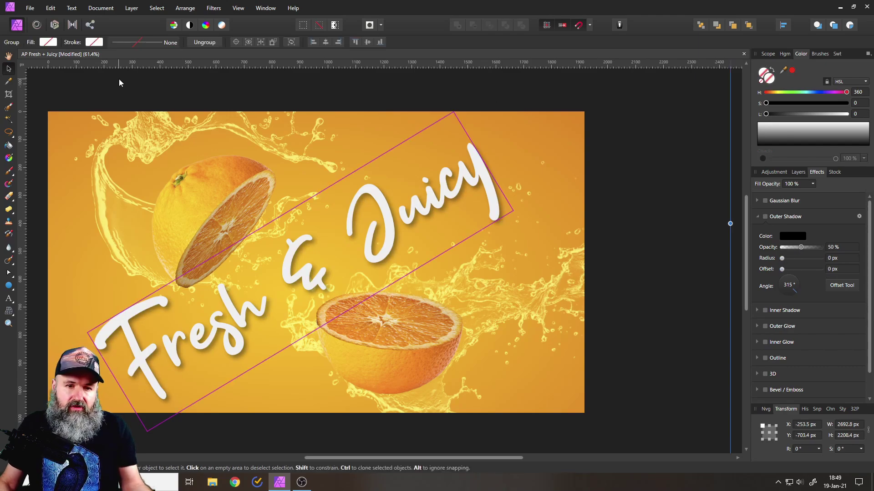
scroll(670, 240, left, 1)
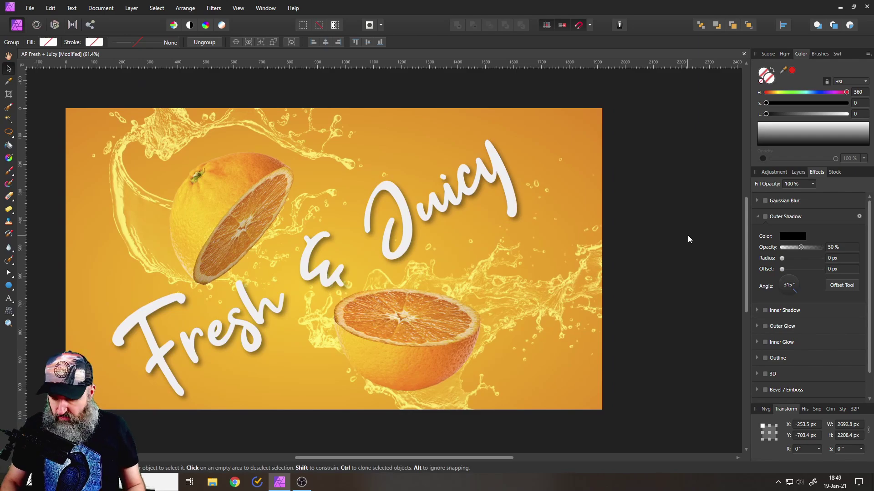
scroll(687, 236, up, 2)
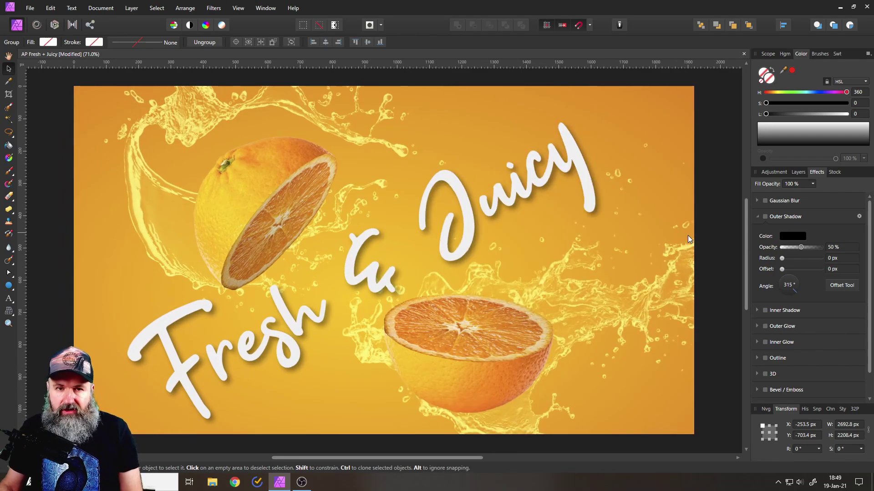